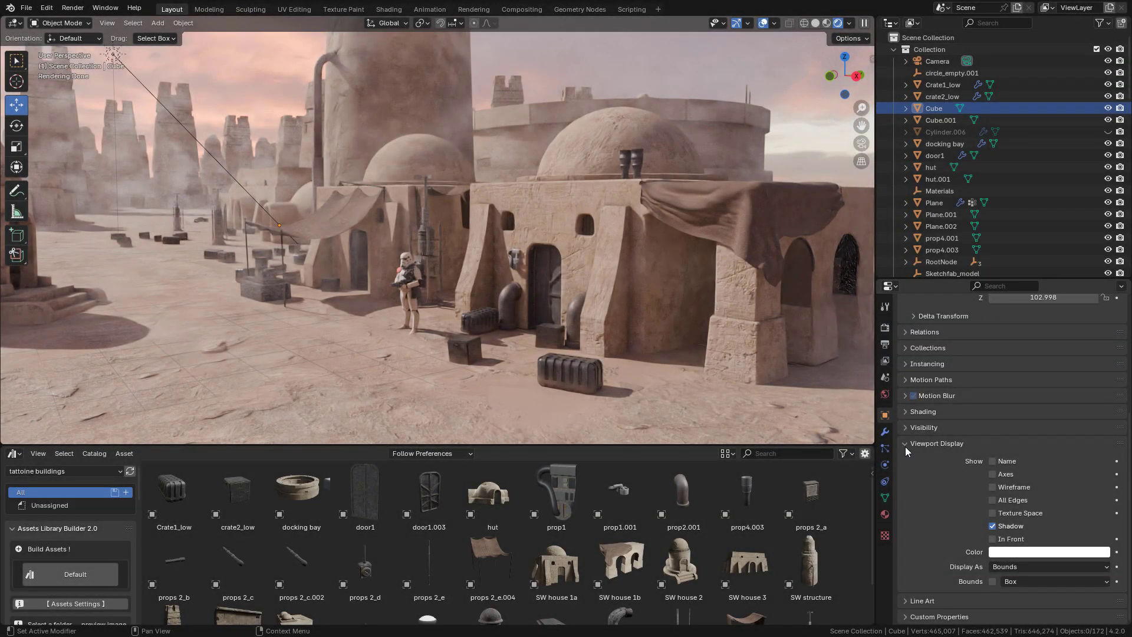
pyautogui.moveTo(665, 257); pyautogui.dragTo(652, 249, button='middle')
pyautogui.moveTo(574, 215)
pyautogui.mouseDown(button='middle')
pyautogui.moveTo(588, 216)
pyautogui.moveTo(519, 204)
pyautogui.moveTo(549, 210)
pyautogui.moveTo(534, 204)
pyautogui.mouseUp(button='middle')
pyautogui.scroll(-3, 588, 214)
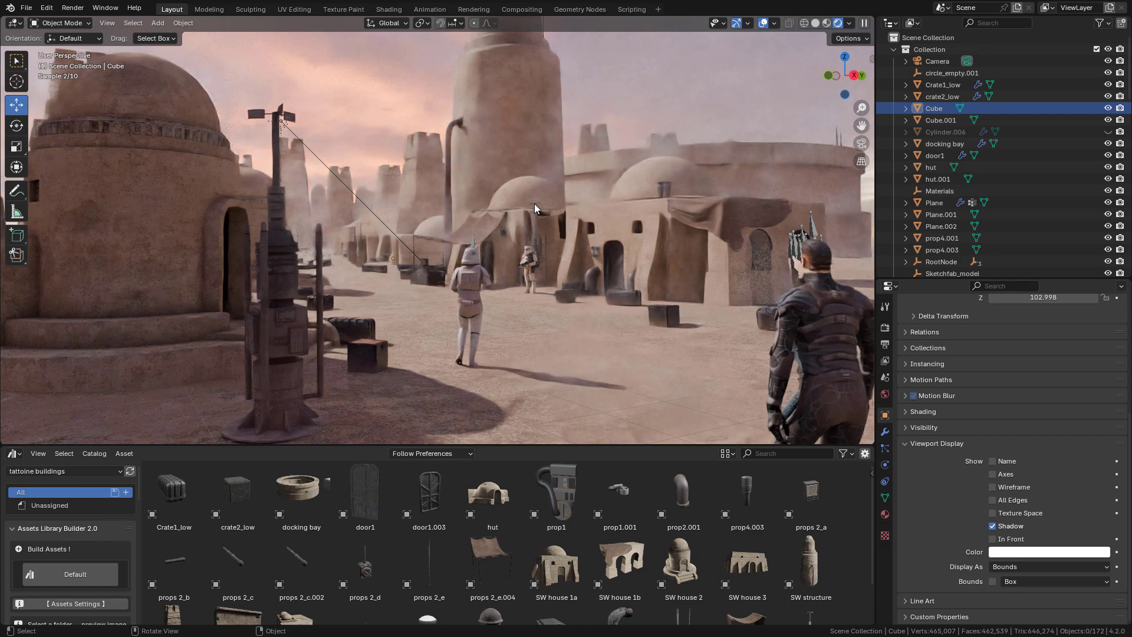
pyautogui.click(815, 24)
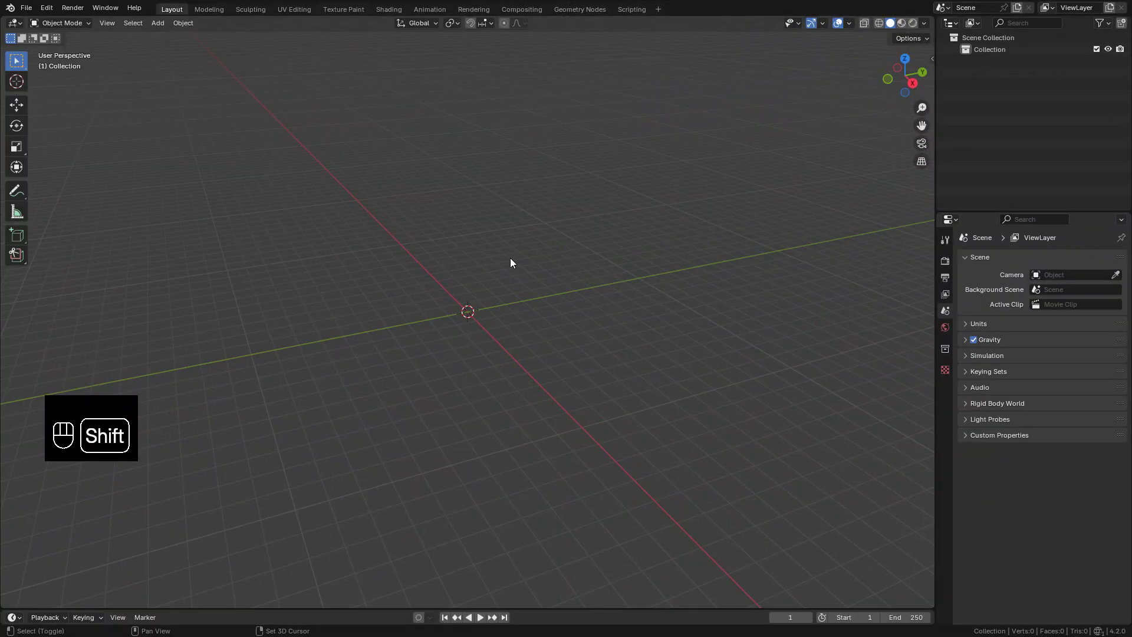
# Step: Add a mesh plane, scale it up to about 50 times its size and apply the scale
pyautogui.hotkey('shift', 'a')
pyautogui.moveTo(496, 270)
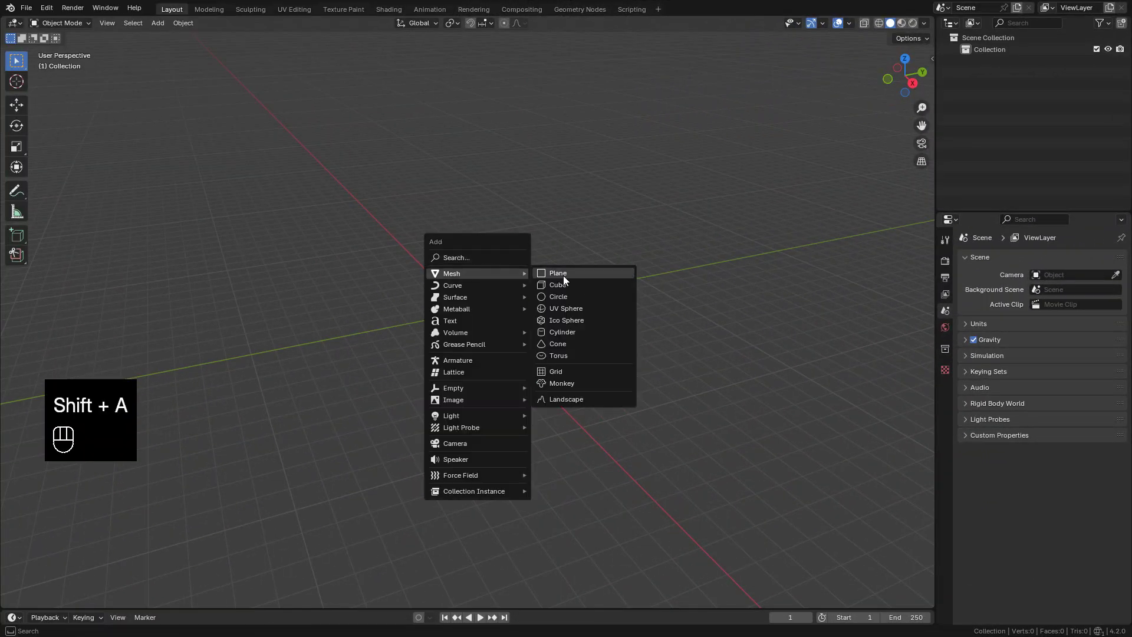
pyautogui.click(564, 273)
pyautogui.press('s')
pyautogui.press('s')
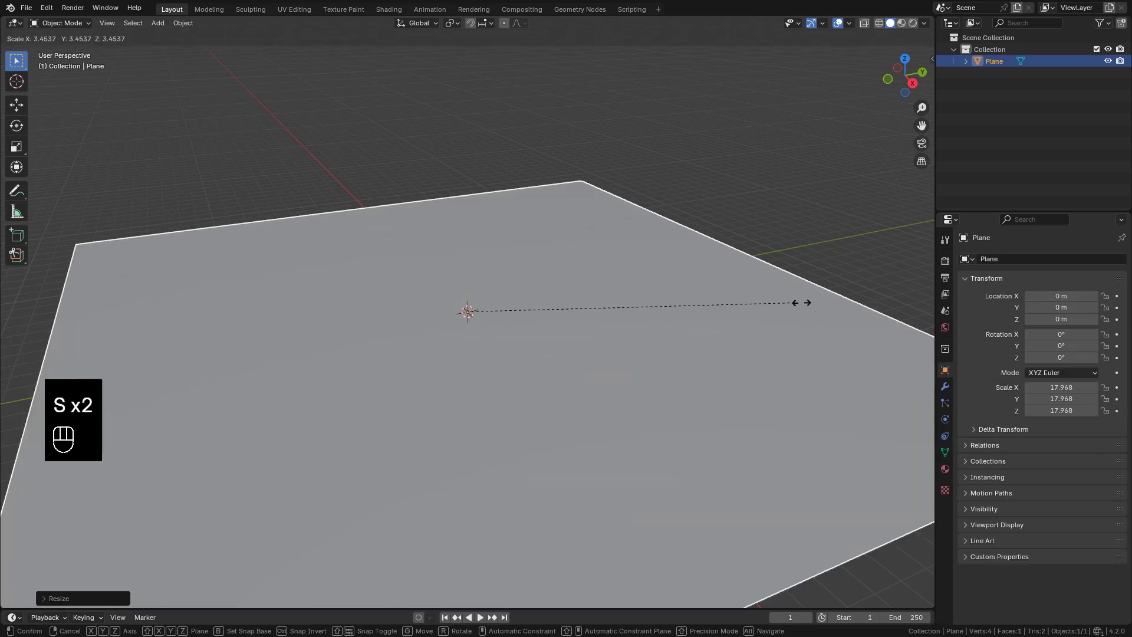
pyautogui.click(824, 301)
pyautogui.scroll(-4, 586, 288)
pyautogui.press('s')
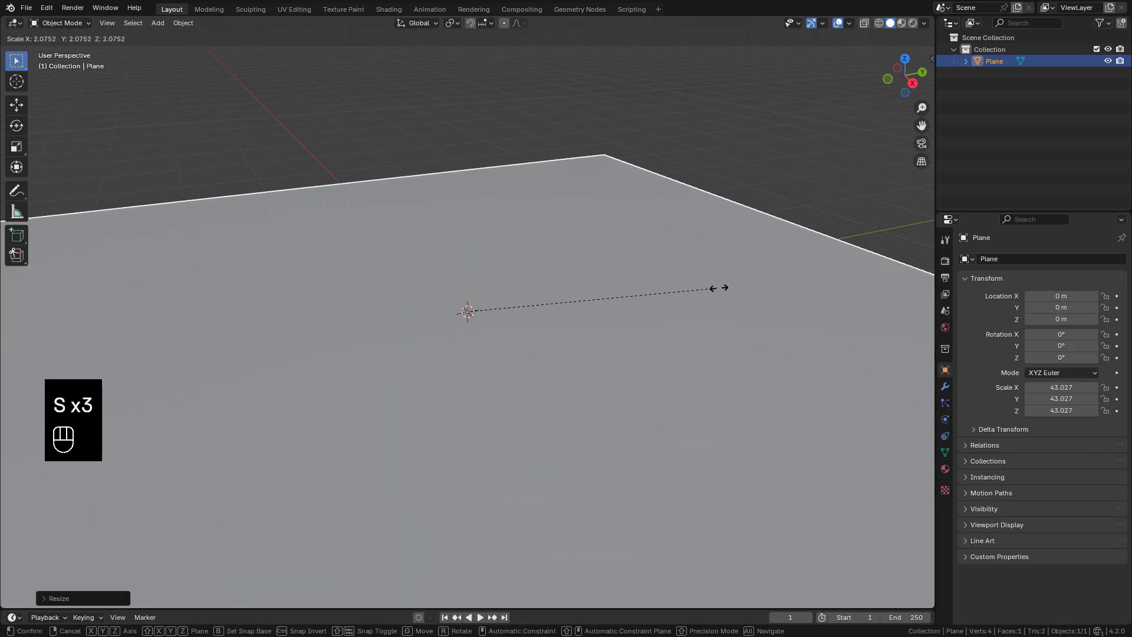
pyautogui.click(755, 283)
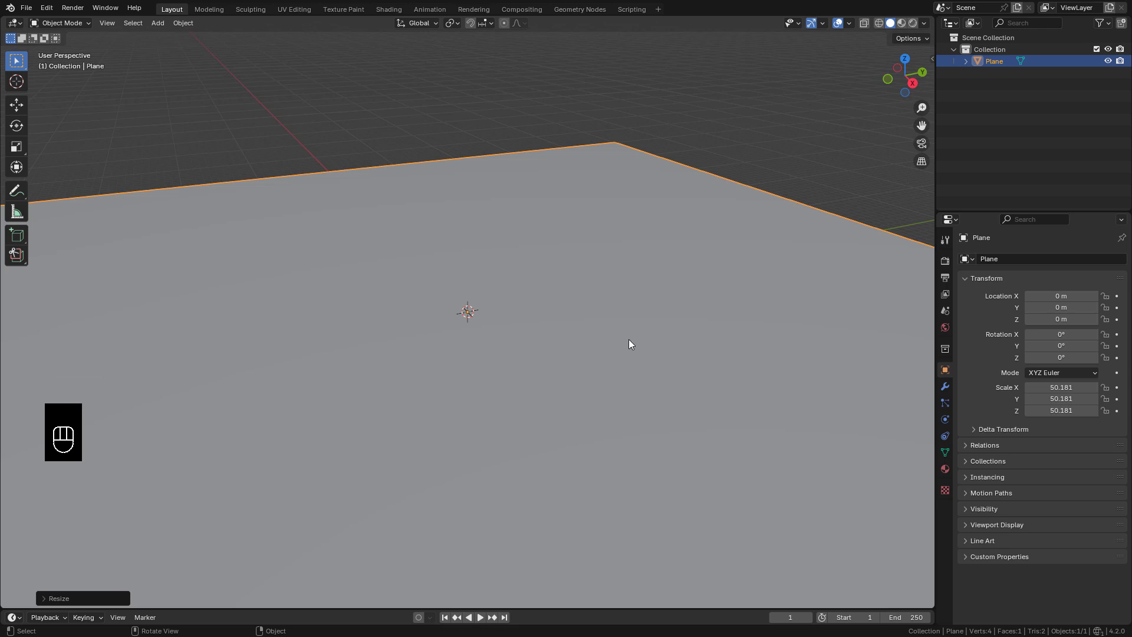
pyautogui.hotkey('ctrl', 'a')
pyautogui.click(594, 355)
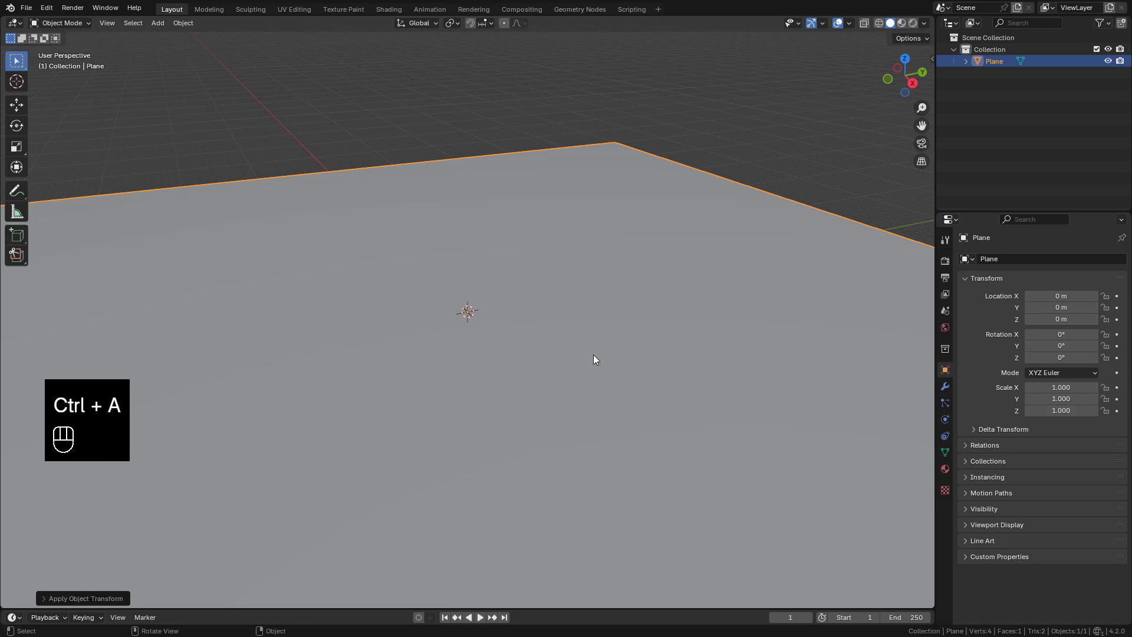
# Step: Subdivide the plane's mesh with 50 cuts and a fractal value of about 0.013 to roughen the ground
pyautogui.scroll(-4, 593, 355)
pyautogui.press('Tab')
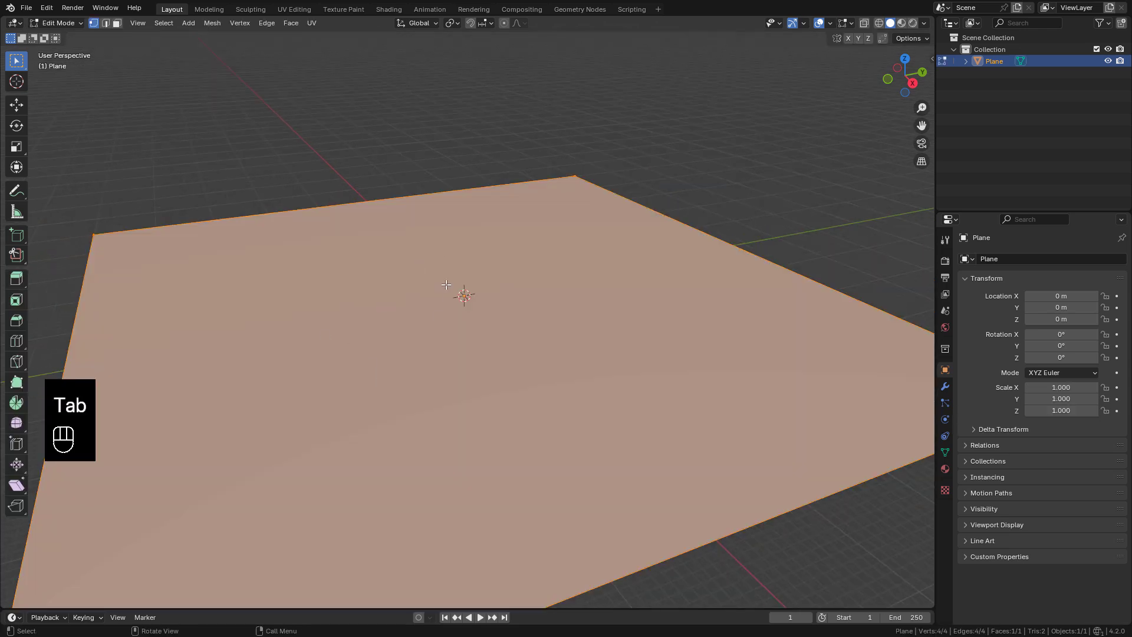
pyautogui.rightClick(446, 285)
pyautogui.click(430, 298)
pyautogui.click(59, 596)
pyautogui.doubleClick(157, 517)
pyautogui.write('50')
pyautogui.press('Return')
pyautogui.moveTo(276, 458); pyautogui.dragTo(264, 483, button='middle')
pyautogui.keyDown('shift'); pyautogui.moveTo(153, 571); pyautogui.dragTo(152, 570); pyautogui.keyUp('shift')
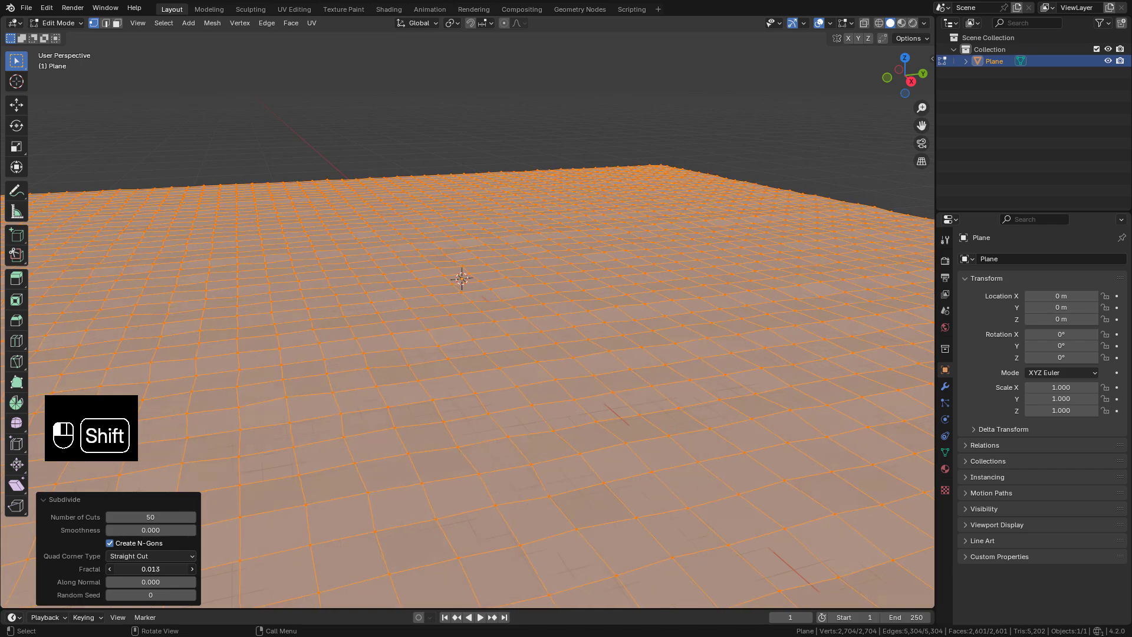
pyautogui.moveTo(515, 354); pyautogui.dragTo(547, 362, button='middle')
pyautogui.press('Tab')
# Step: Shade the ground plane smooth
pyautogui.moveTo(656, 327); pyautogui.dragTo(559, 351, button='middle')
pyautogui.rightClick(527, 328)
pyautogui.click(473, 322)
pyautogui.scroll(-4, 518, 337)
# Step: Enlarge the timeline area, turn it into an Asset Browser and show the tattoine buildings library
pyautogui.moveTo(384, 608); pyautogui.dragTo(384, 440)
pyautogui.click(13, 440)
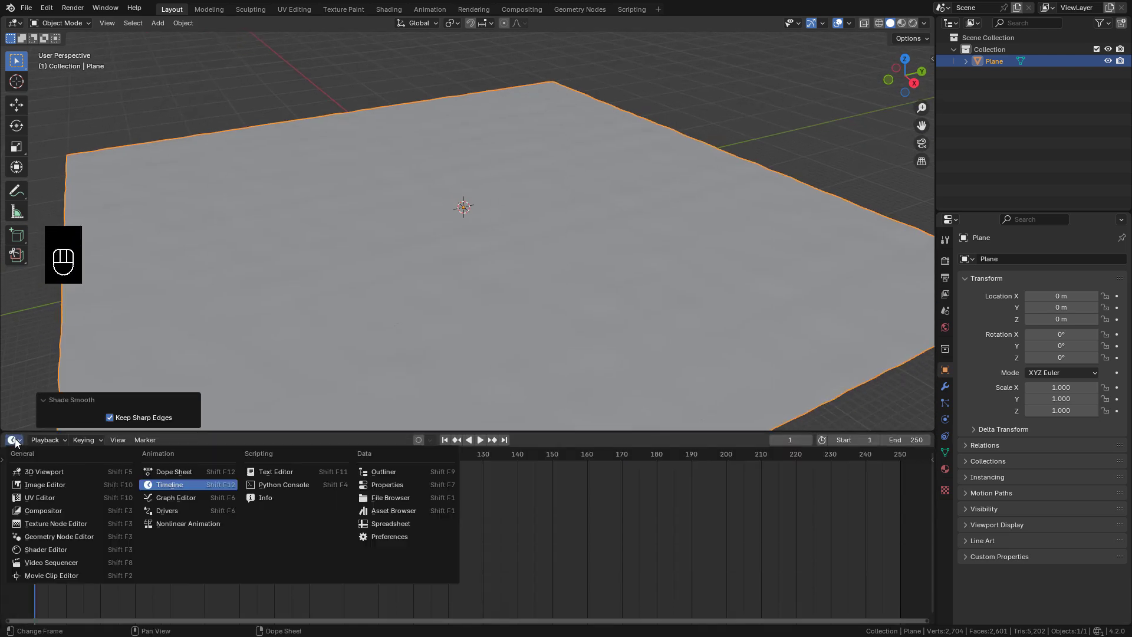
pyautogui.click(392, 511)
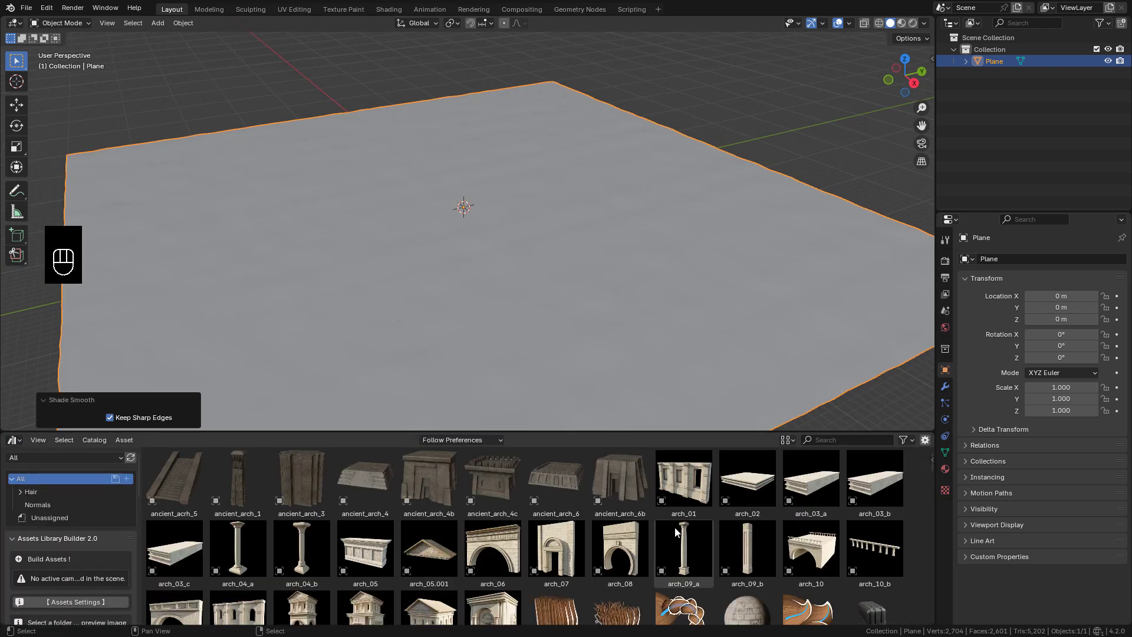
pyautogui.click(65, 457)
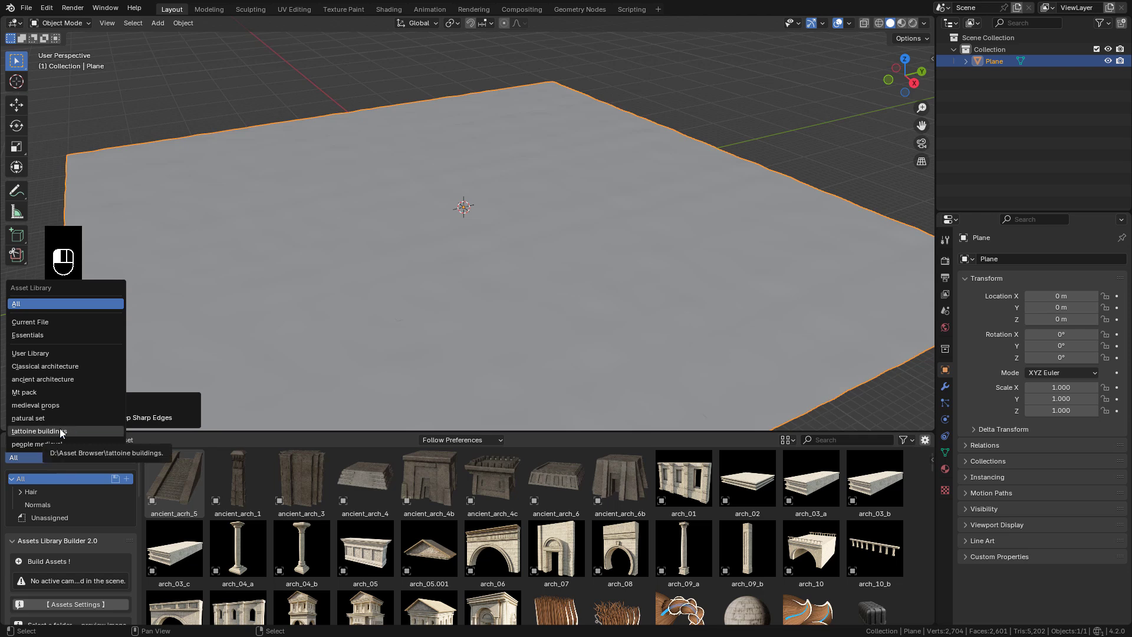
pyautogui.click(60, 433)
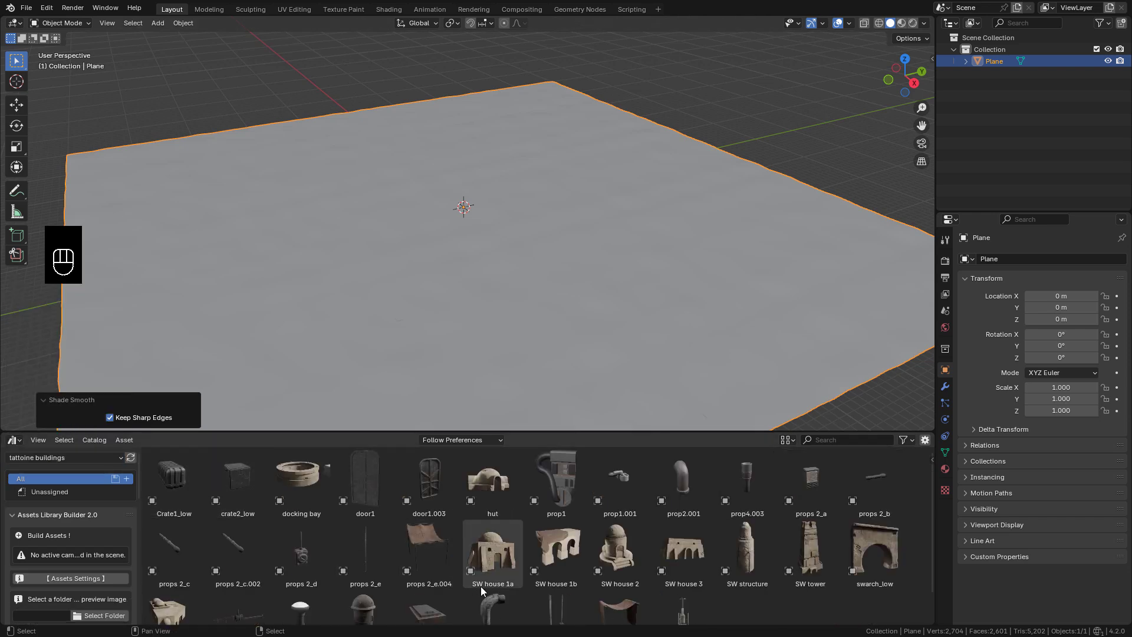
pyautogui.scroll(-3, 607, 324)
# Step: Place the assets SW house 1a, SW house 1b, SW house 3 and SW tower in the scene beside the plane
pyautogui.moveTo(489, 554); pyautogui.dragTo(608, 321)
pyautogui.moveTo(556, 552); pyautogui.dragTo(640, 351)
pyautogui.moveTo(683, 551); pyautogui.dragTo(699, 329)
pyautogui.moveTo(811, 552); pyautogui.dragTo(761, 283)
pyautogui.moveTo(642, 377); pyautogui.dragTo(652, 369, button='middle')
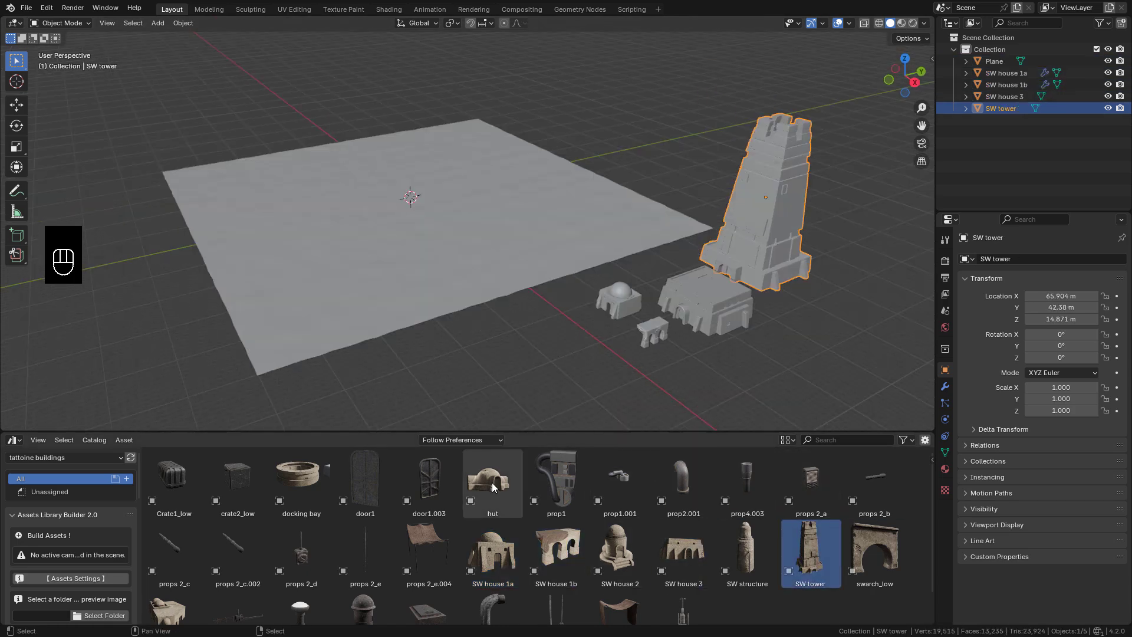
# Step: Add the SWbuilding, hut and door1 assets to the scene near the other buildings
pyautogui.moveTo(171, 608); pyautogui.dragTo(708, 372)
pyautogui.scroll(-3, 649, 354)
pyautogui.moveTo(648, 354); pyautogui.dragTo(664, 366, button='middle')
pyautogui.moveTo(492, 471); pyautogui.dragTo(683, 278)
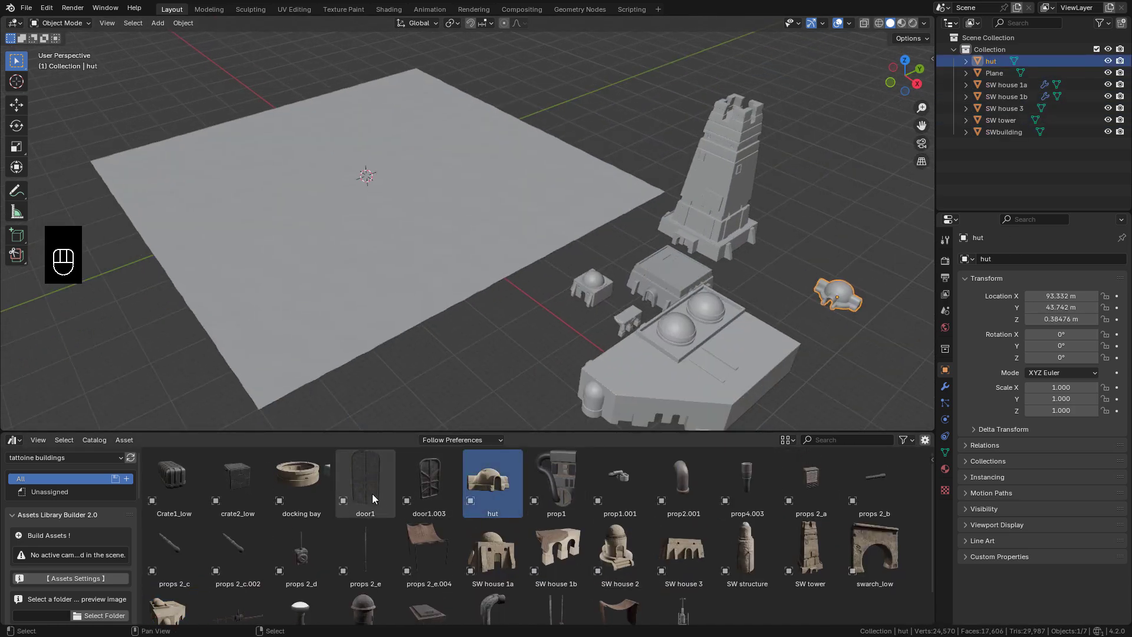
pyautogui.moveTo(372, 490); pyautogui.dragTo(612, 354)
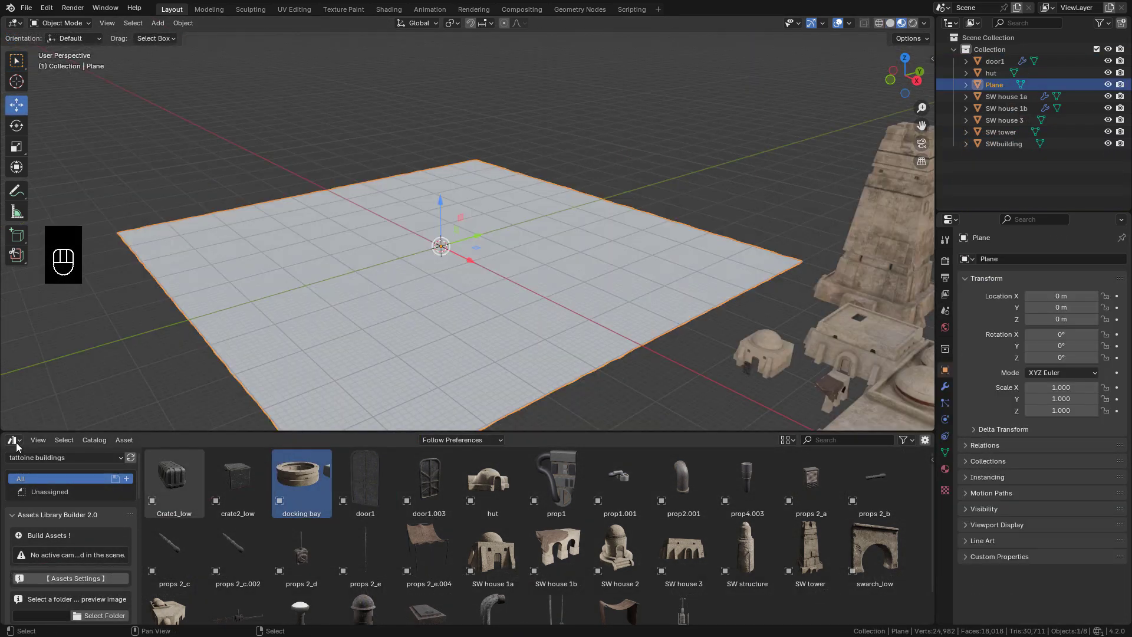
# Step: Replace the Asset Browser with the Shader Editor and create a new material for the ground plane
pyautogui.click(13, 440)
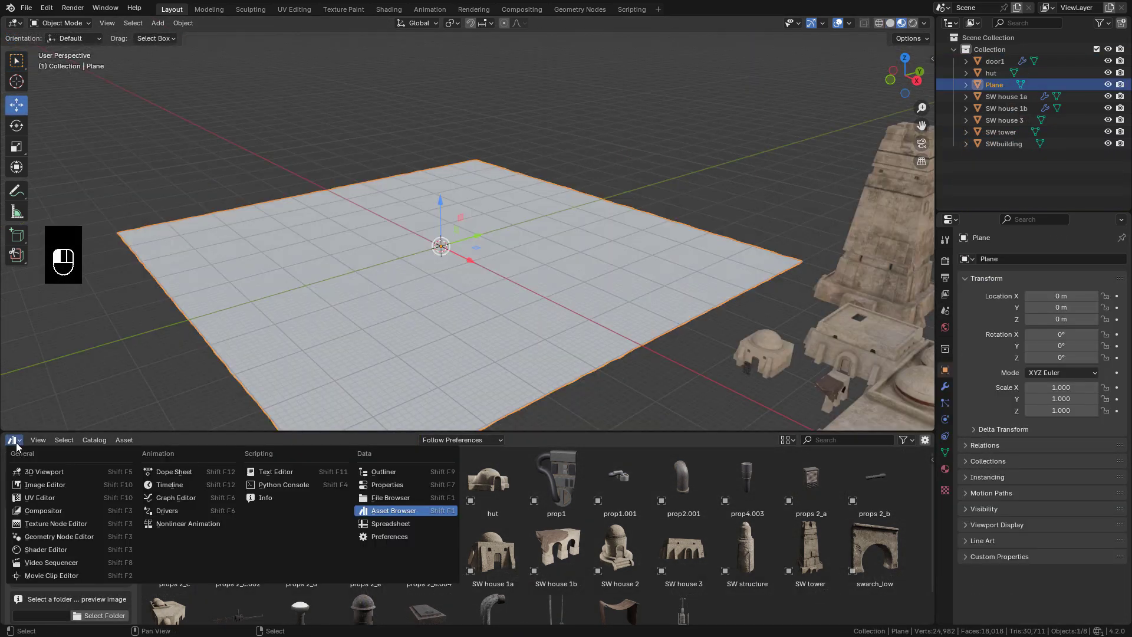
pyautogui.click(46, 550)
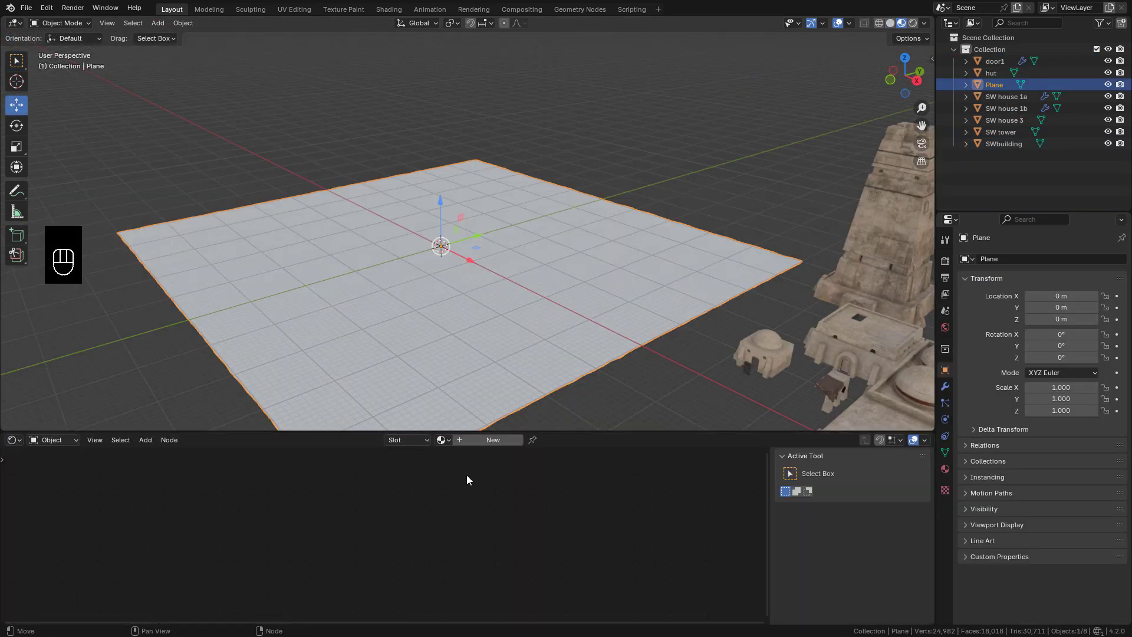
pyautogui.click(477, 441)
pyautogui.scroll(3, 412, 520)
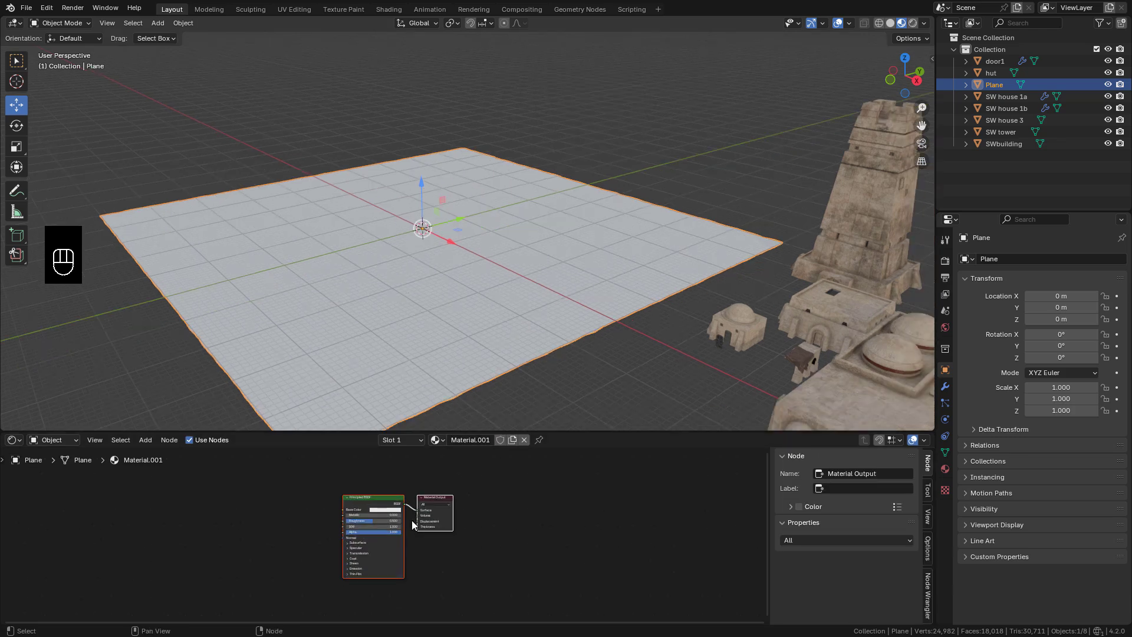
# Step: Run the Principled texture setup on the Principled BSDF with the sand ground Albedo, Displacement, Normal and Roughness images
pyautogui.click(371, 490)
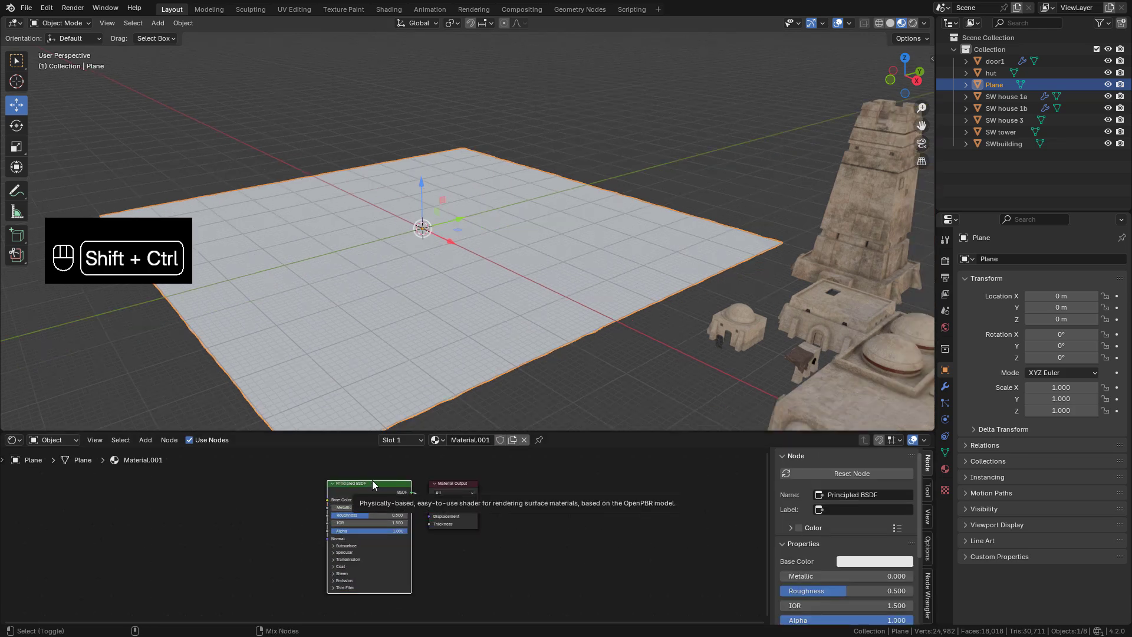
pyautogui.hotkey('ctrl', 'shift', 't')
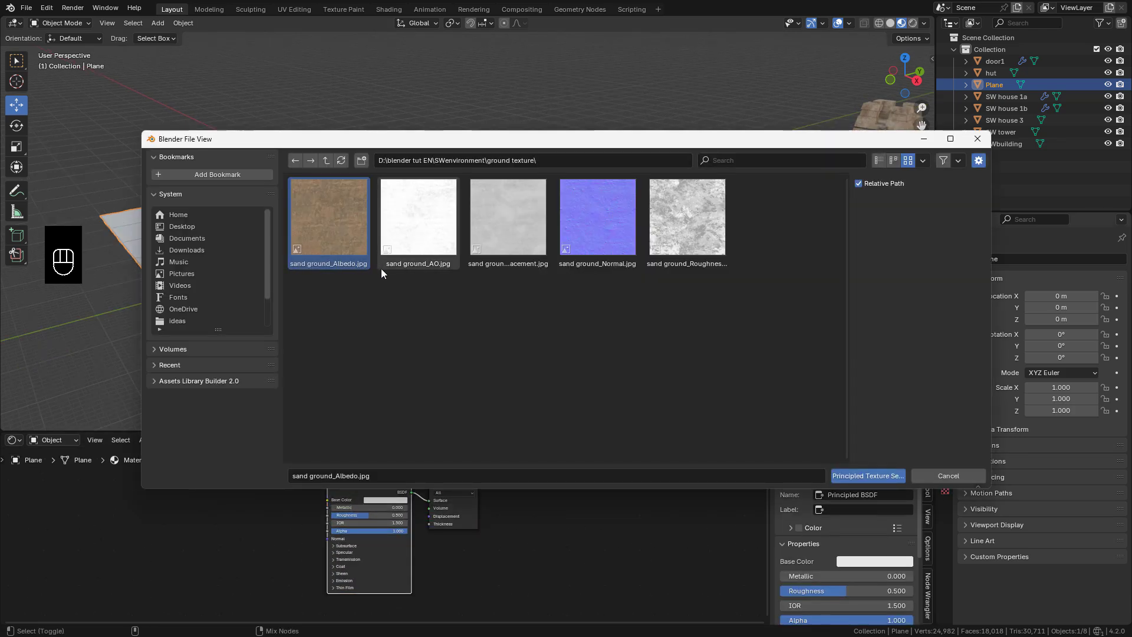
pyautogui.keyDown('ctrl'); pyautogui.click(508, 228); pyautogui.keyUp('ctrl')
pyautogui.keyDown('ctrl'); pyautogui.click(575, 227); pyautogui.keyUp('ctrl')
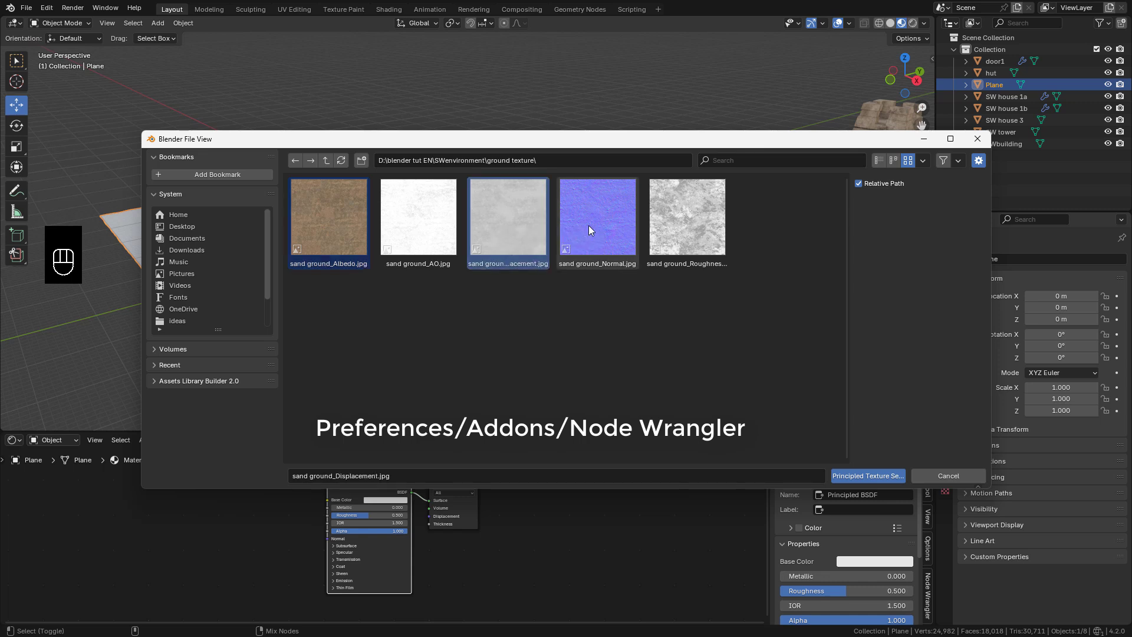
pyautogui.keyDown('ctrl'); pyautogui.click(690, 231); pyautogui.keyUp('ctrl')
pyautogui.press('Return')
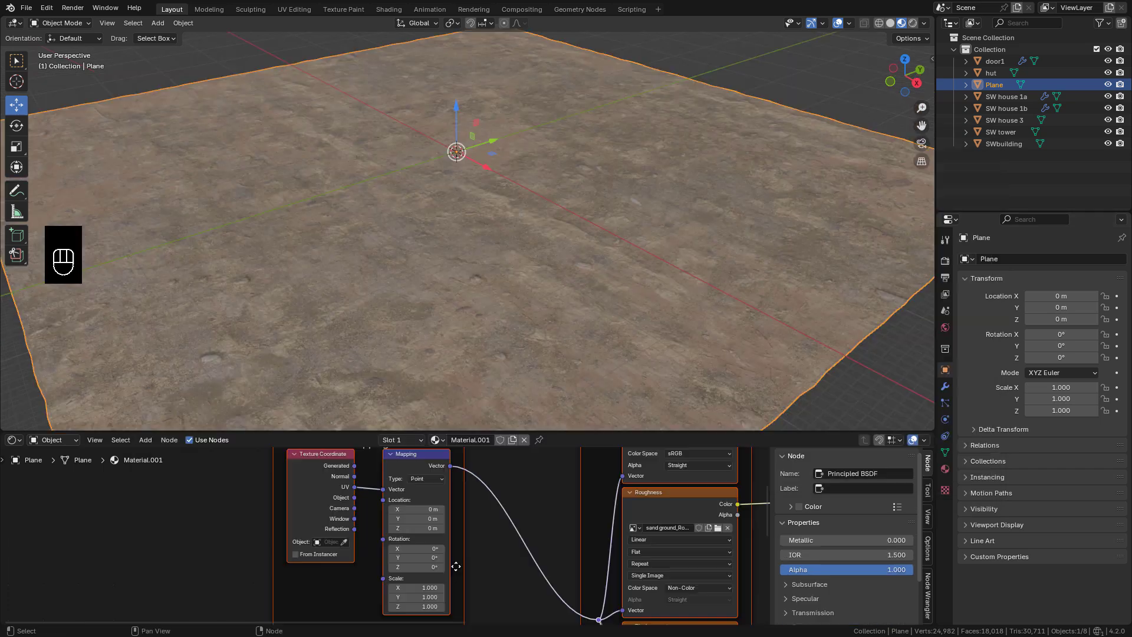
# Step: Set the ground texture's Mapping scale to 3 on X, Y and Z
pyautogui.moveTo(457, 561); pyautogui.dragTo(460, 542, button='middle')
pyautogui.moveTo(423, 568); pyautogui.dragTo(423, 568)
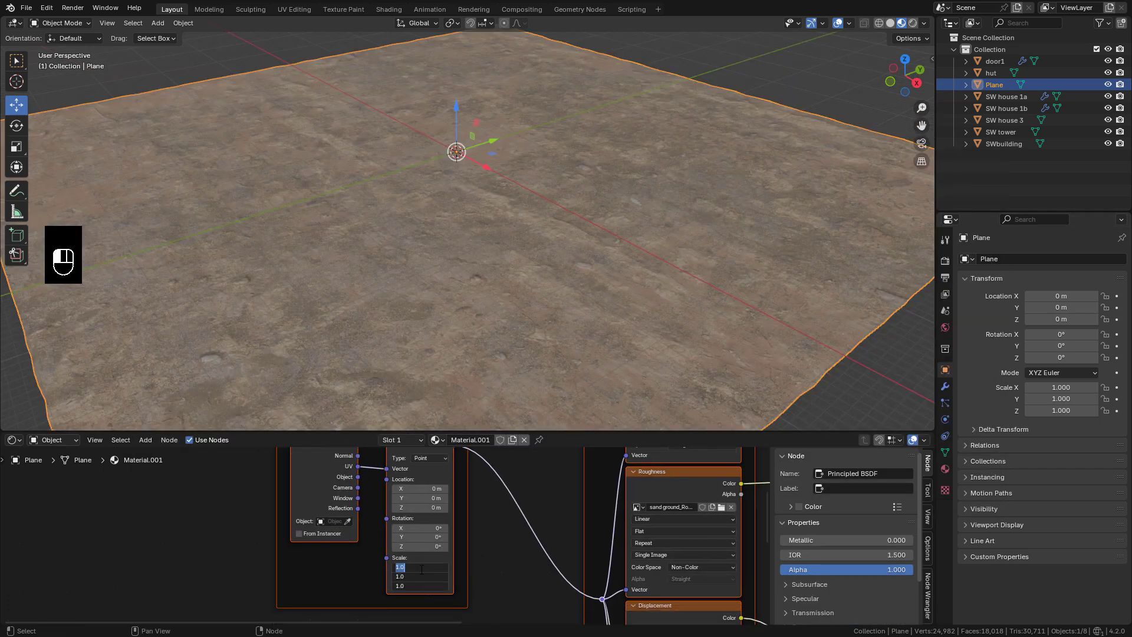
pyautogui.write('3')
pyautogui.press('Return')
pyautogui.scroll(-6, 544, 143)
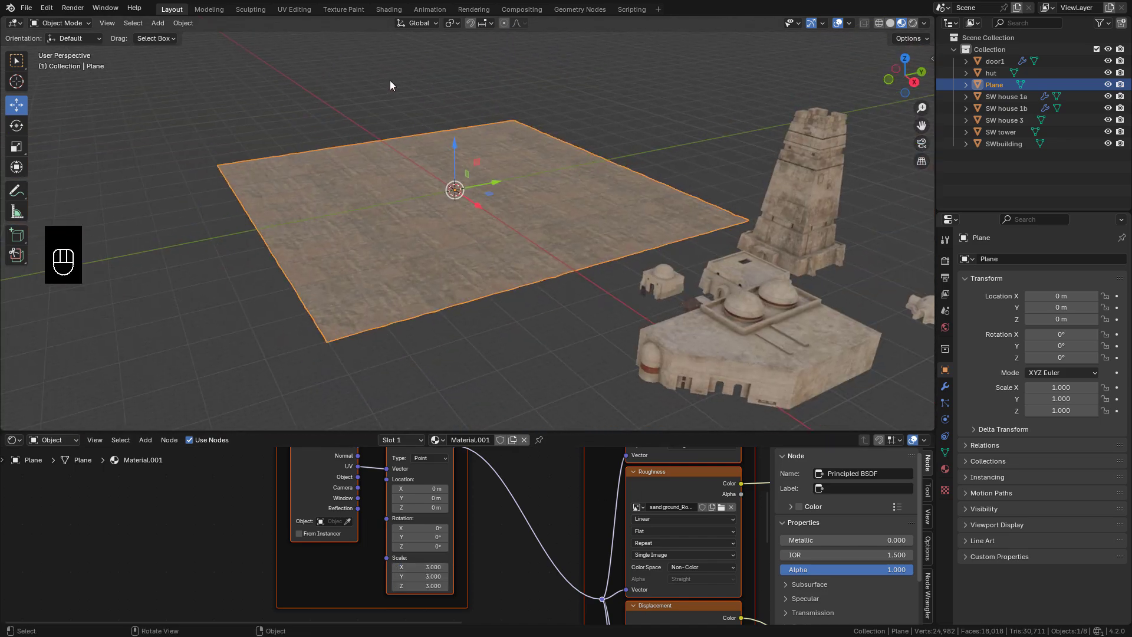
# Step: Add a camera near ground level looking across the plane, at about X 53.9 m, Y -36.5 m, Z 3.6 m
pyautogui.hotkey('shift', 'a')
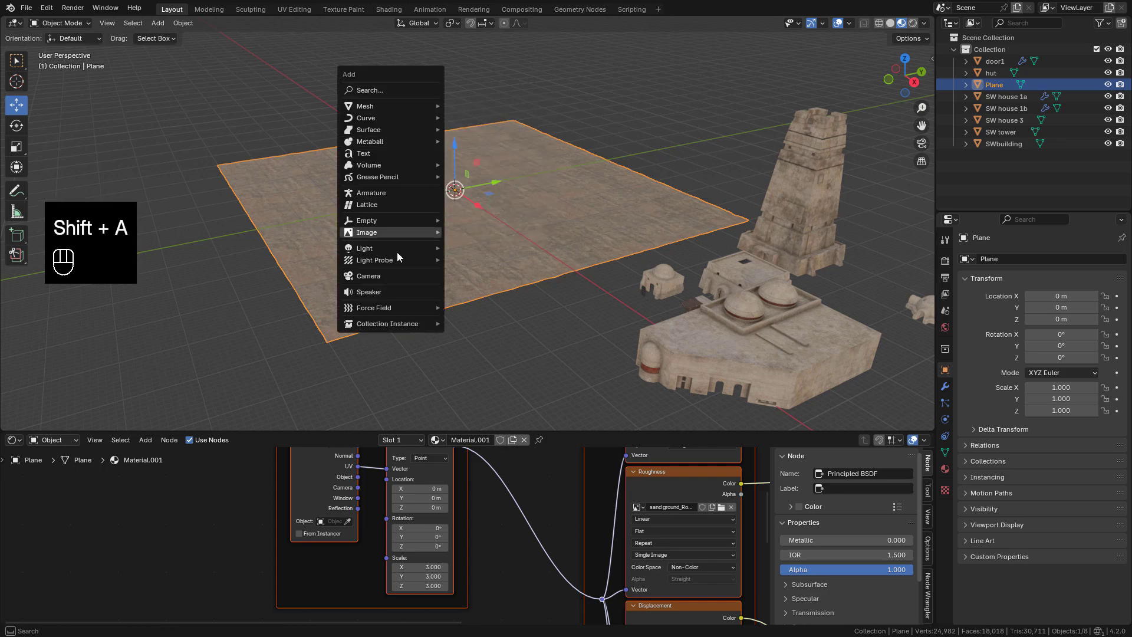
pyautogui.click(377, 276)
pyautogui.press('KP_0')
pyautogui.press('KP_0')
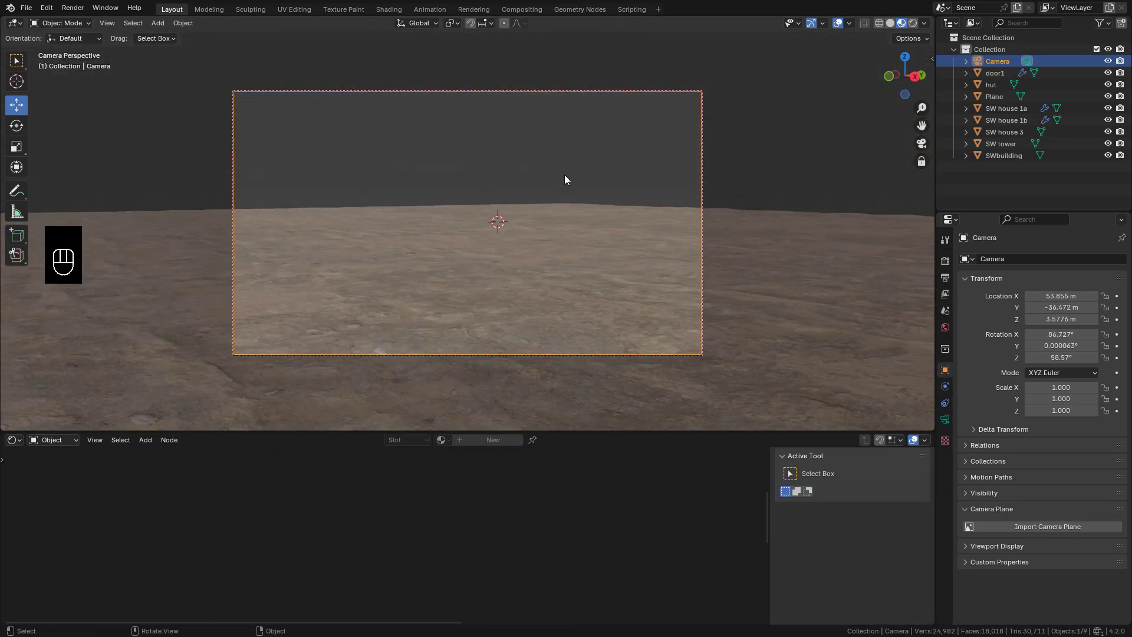
# Step: Move SW house 1a together with door1 onto the ground plane within the camera's view, at about X 21.3 m, Y -9.5 m
pyautogui.press('KP_0')
pyautogui.click(666, 347)
pyautogui.keyDown('shift'); pyautogui.moveTo(413, 150); pyautogui.dragTo(567, 221, button='middle'); pyautogui.keyUp('shift')
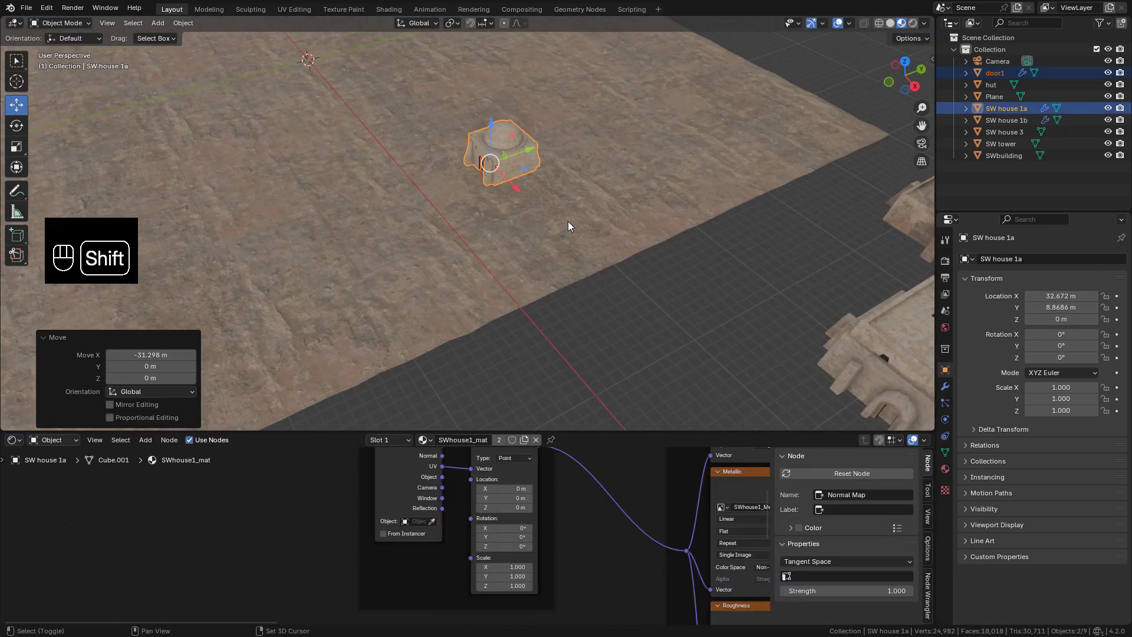
pyautogui.moveTo(529, 183); pyautogui.dragTo(416, 109)
pyautogui.keyDown('shift'); pyautogui.moveTo(460, 148); pyautogui.dragTo(624, 221, button='middle'); pyautogui.keyUp('shift')
pyautogui.moveTo(577, 145); pyautogui.dragTo(510, 173)
pyautogui.press('KP_0')
pyautogui.moveTo(690, 224); pyautogui.dragTo(577, 230)
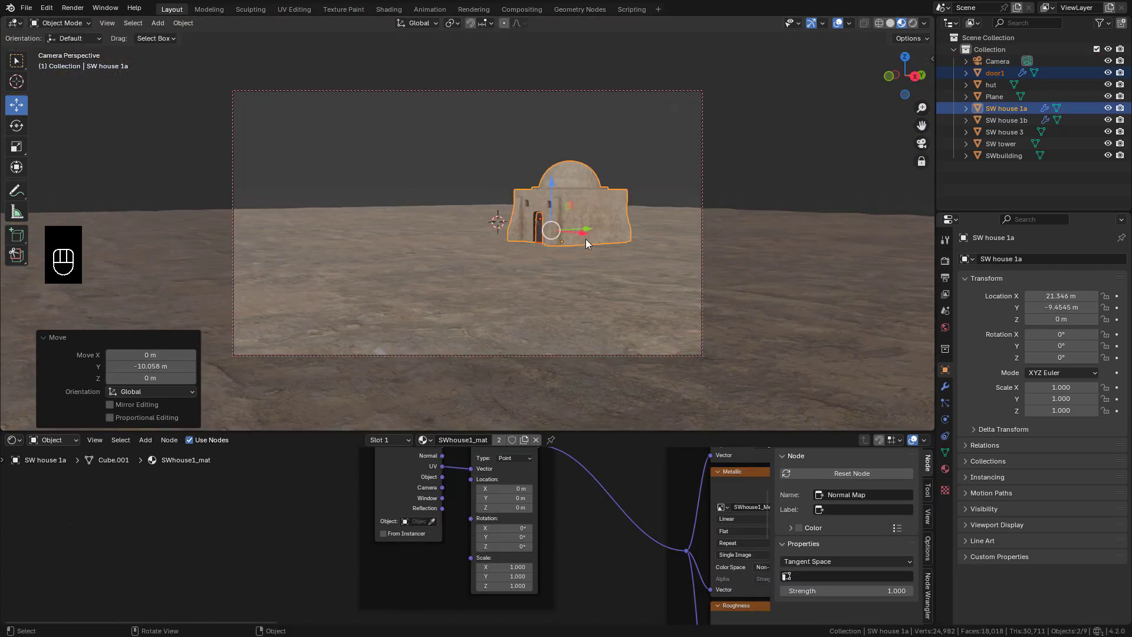
# Step: Reframe the camera so that SW house 1a stands in the right half of the shot
pyautogui.press('KP_Decimal')
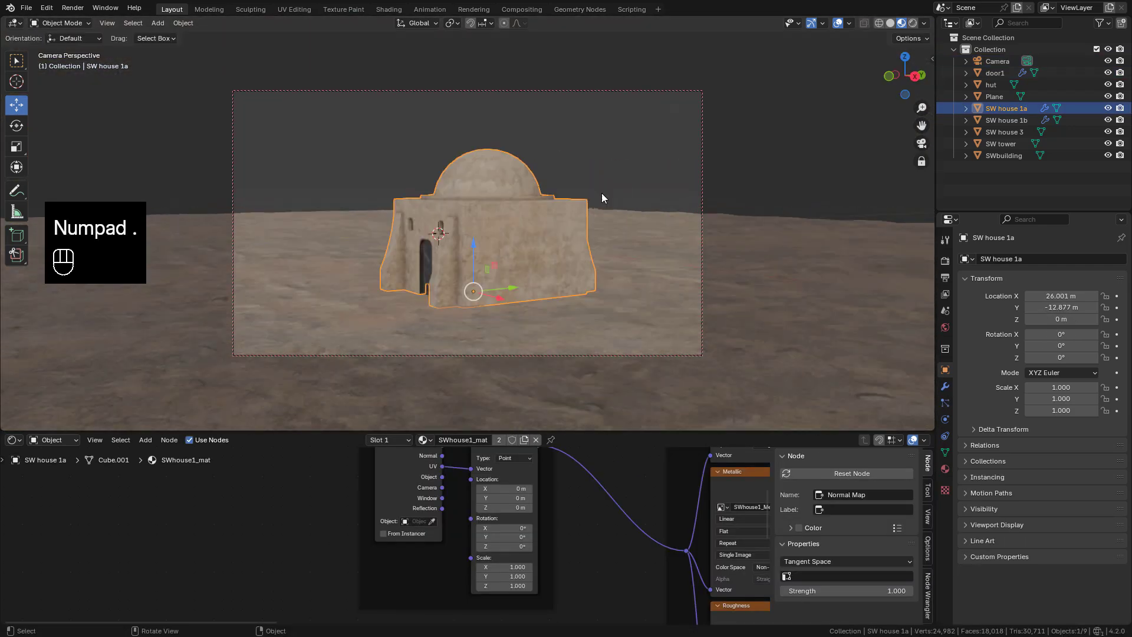
pyautogui.scroll(-1, 601, 193)
pyautogui.moveTo(601, 193)
pyautogui.mouseDown(button='middle')
pyautogui.moveTo(587, 188)
pyautogui.moveTo(602, 184)
pyautogui.mouseUp(button='middle')
pyautogui.keyDown('shift'); pyautogui.moveTo(603, 151); pyautogui.dragTo(606, 144, button='middle'); pyautogui.keyUp('shift')
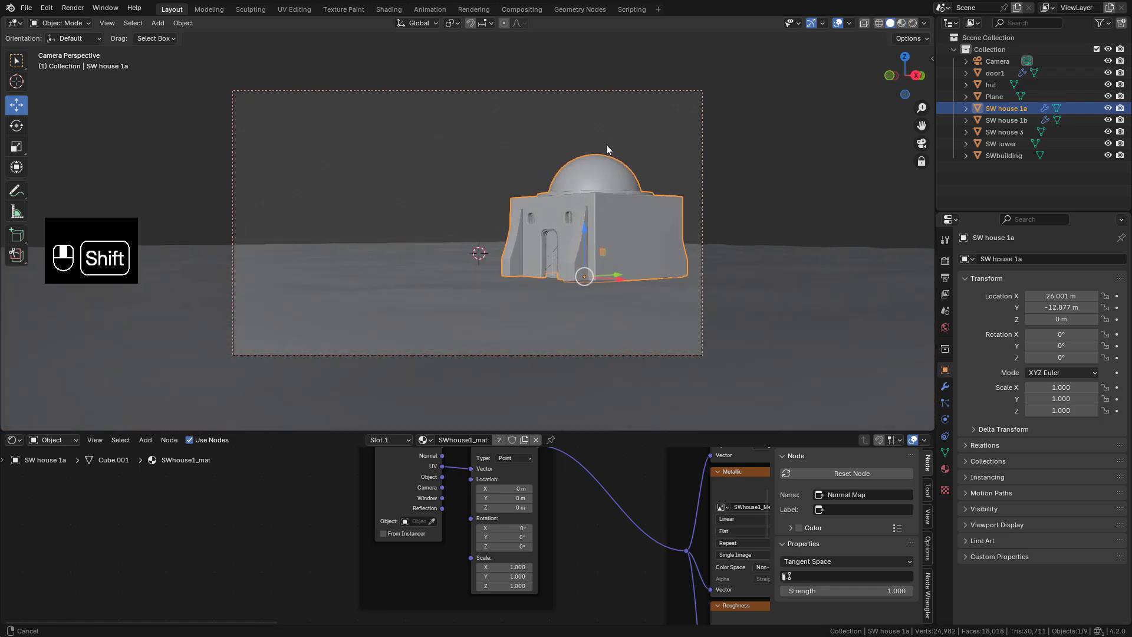
# Step: Move SW house 1b against the side of SW house 1a, at about X 30.3 m, Y -12.2 m
pyautogui.press('KP_0')
pyautogui.moveTo(601, 254); pyautogui.dragTo(598, 266, button='middle')
pyautogui.click(676, 313)
pyautogui.moveTo(703, 343); pyautogui.dragTo(580, 227)
pyautogui.moveTo(587, 177); pyautogui.dragTo(529, 209)
pyautogui.press('KP_Decimal')
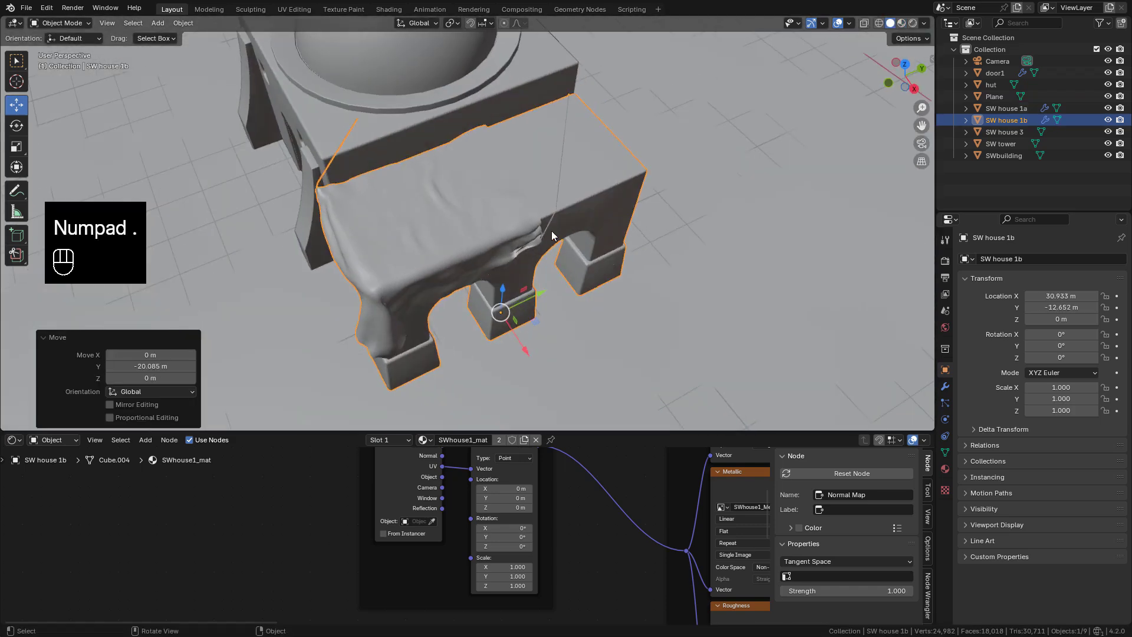
pyautogui.moveTo(525, 346); pyautogui.dragTo(507, 326)
pyautogui.moveTo(518, 274); pyautogui.dragTo(533, 266)
pyautogui.moveTo(533, 265); pyautogui.dragTo(571, 177, button='middle')
pyautogui.press('KP_0')
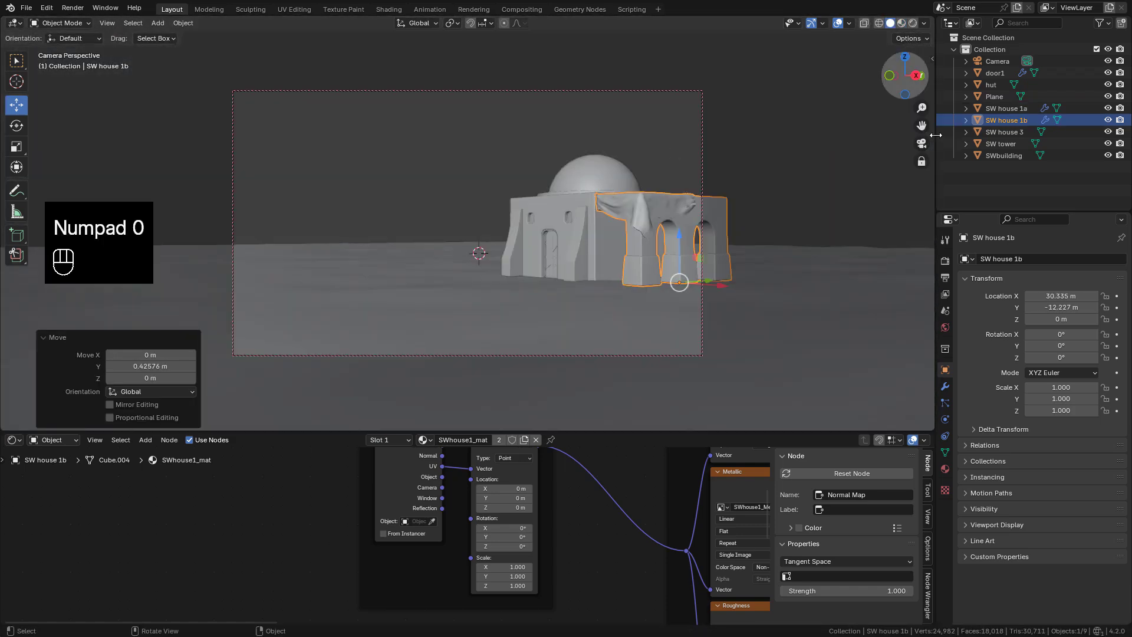
# Step: Set the render engine to Cycles with GPU Compute as the device
pyautogui.click(945, 260)
pyautogui.click(1049, 259)
pyautogui.click(1050, 299)
pyautogui.click(1049, 289)
pyautogui.click(1061, 314)
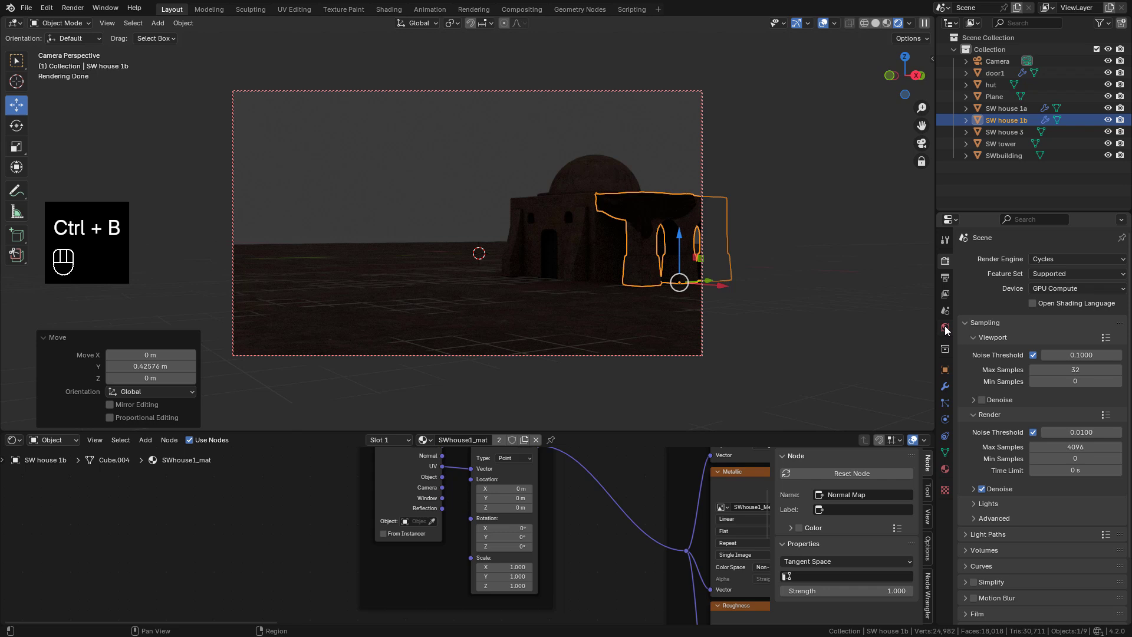
# Step: Light the world with an Environment Texture using the_sky_is_on_fire_4k.exr as the background colour
pyautogui.click(945, 327)
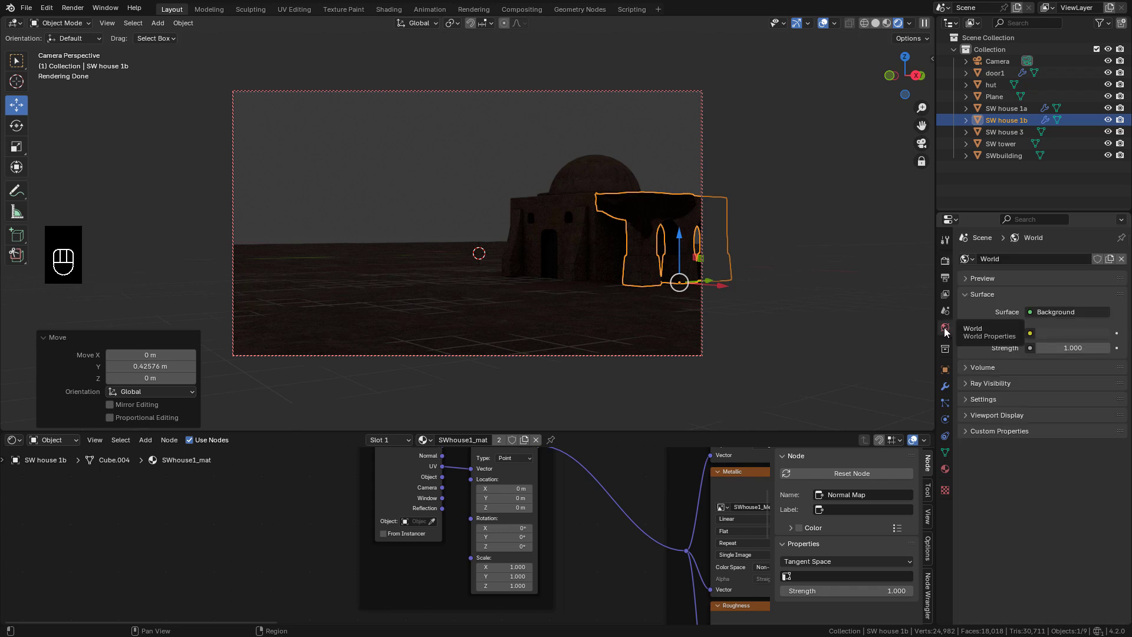
pyautogui.click(1031, 334)
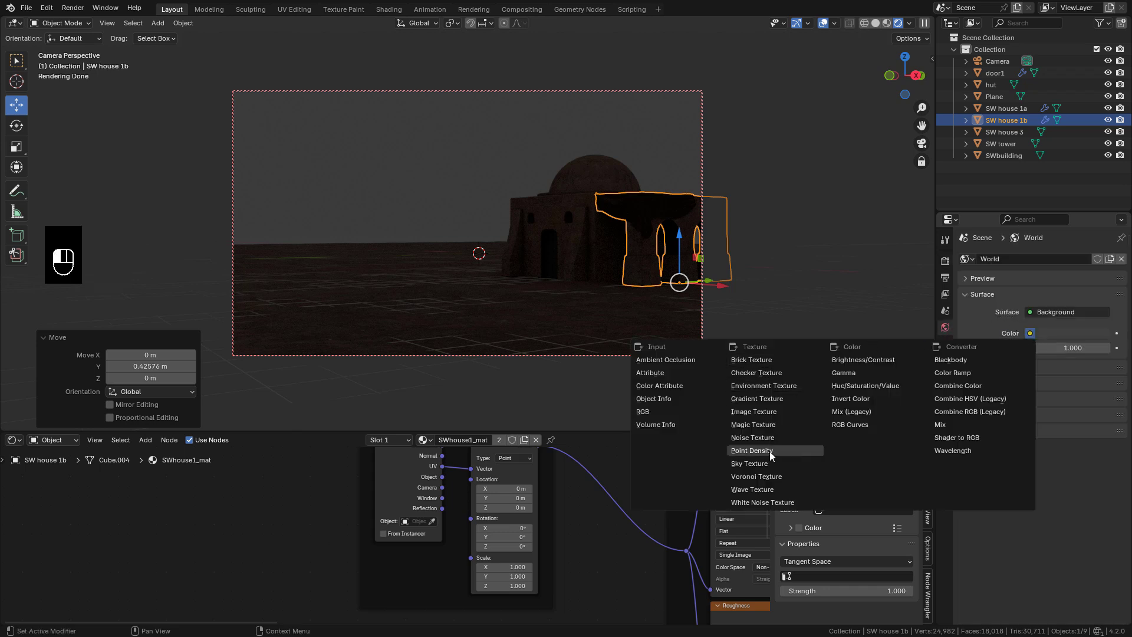
pyautogui.click(755, 386)
pyautogui.click(1069, 349)
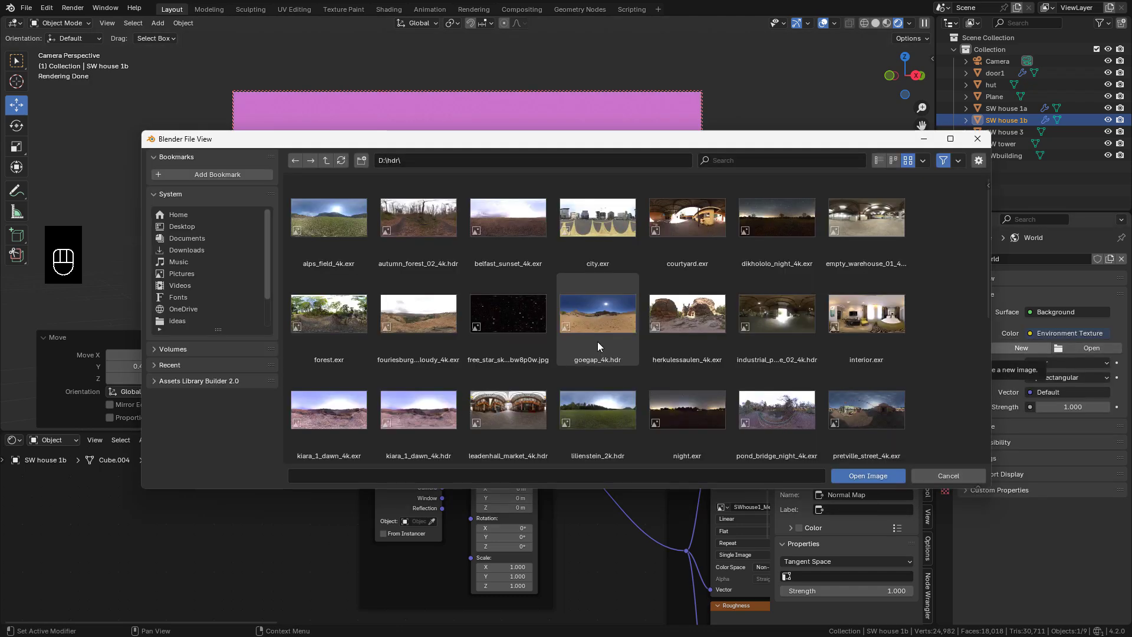
pyautogui.scroll(-5, 600, 341)
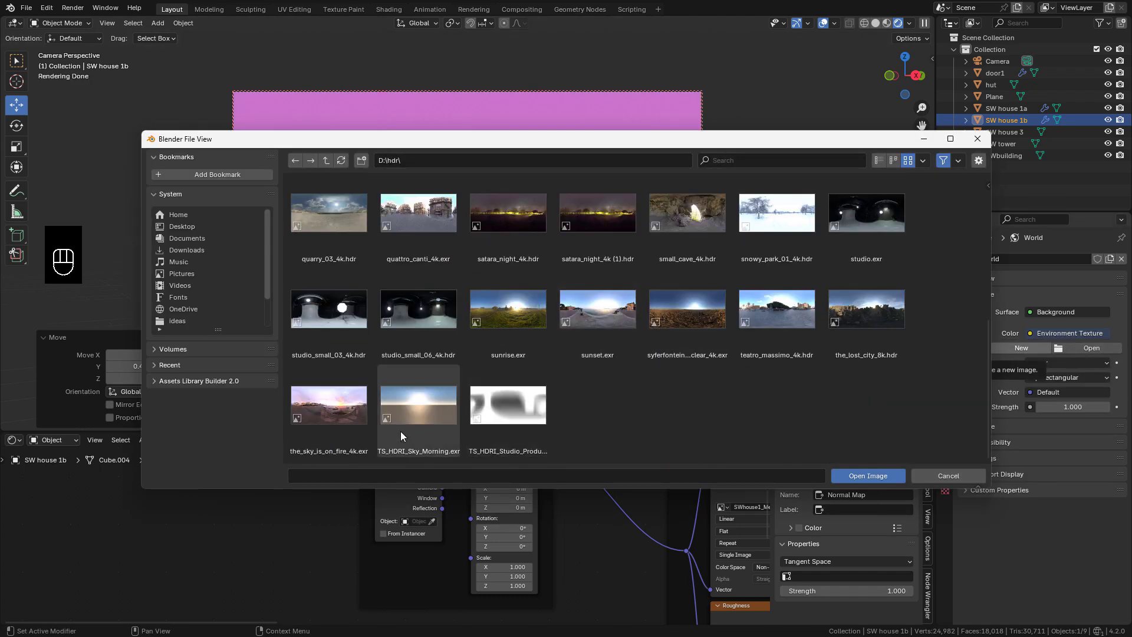
pyautogui.click(334, 415)
pyautogui.doubleClick(329, 413)
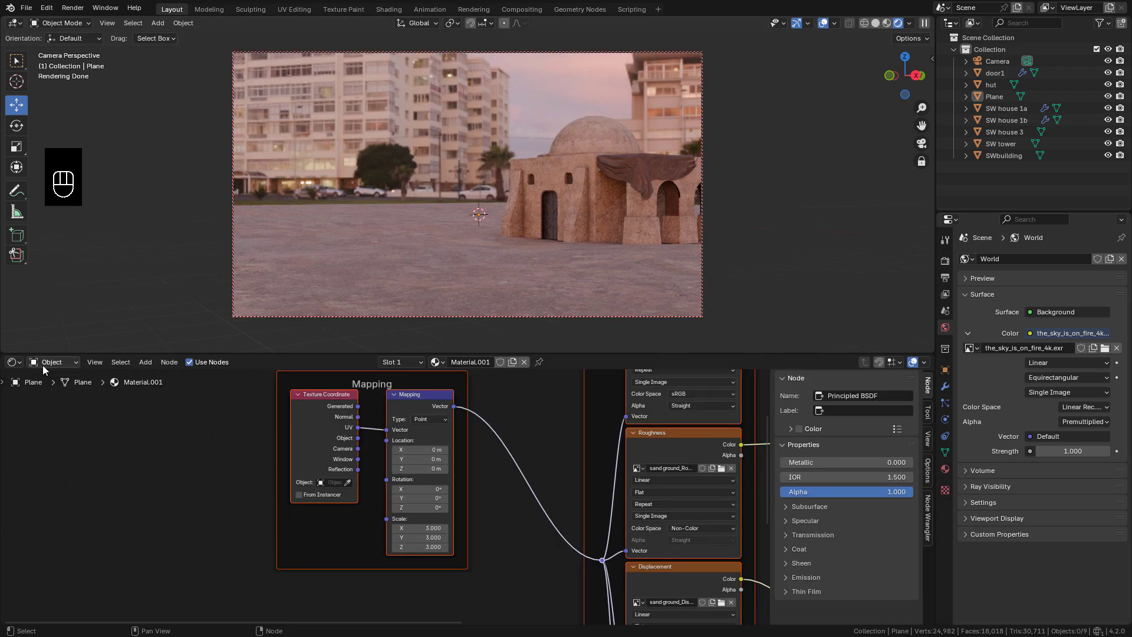
# Step: Add mapping nodes to the world's environment texture in the shader editor and rotate the sky background
pyautogui.click(61, 363)
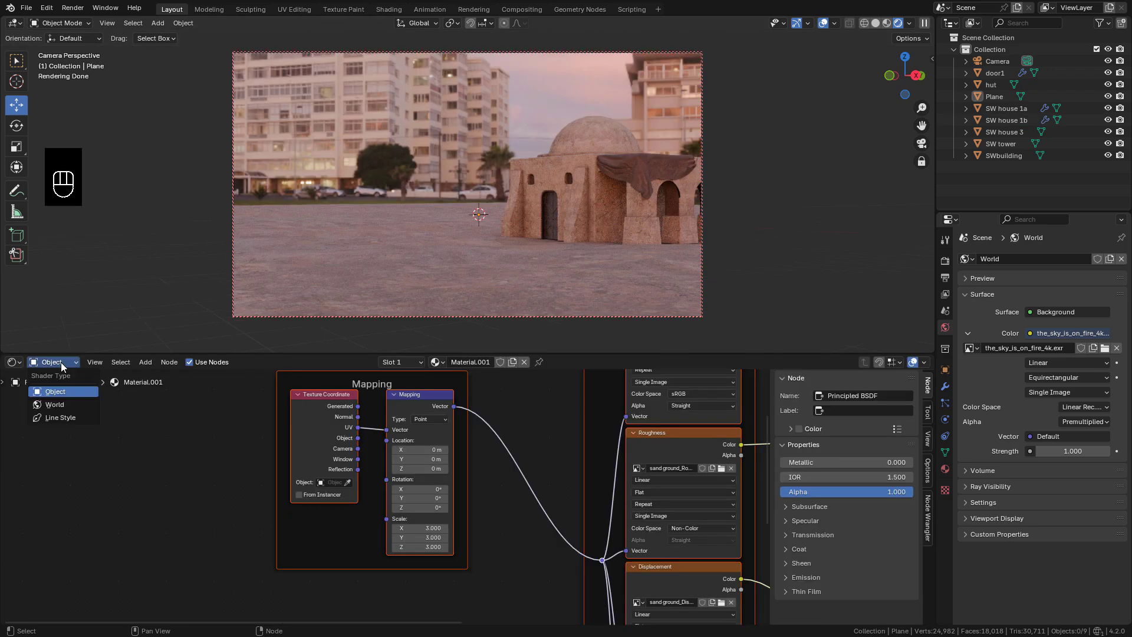
pyautogui.click(69, 405)
pyautogui.press('Home')
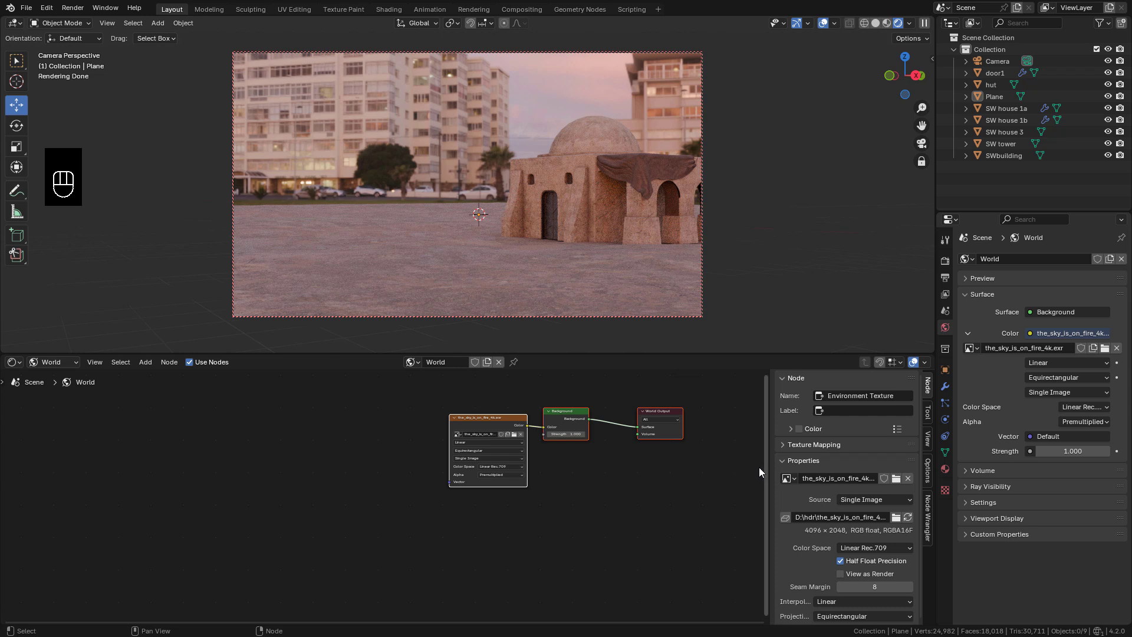
pyautogui.moveTo(480, 416); pyautogui.dragTo(437, 423, button='middle')
pyautogui.click(440, 427)
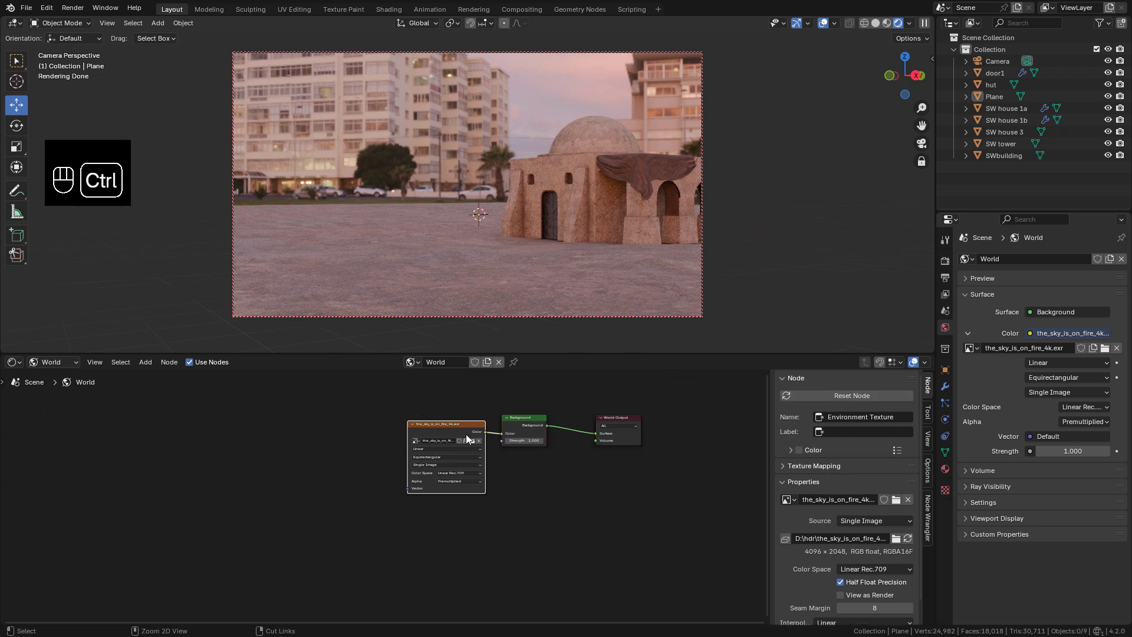
pyautogui.hotkey('ctrl', 't')
pyautogui.scroll(3, 440, 453)
pyautogui.moveTo(425, 524); pyautogui.dragTo(489, 525)
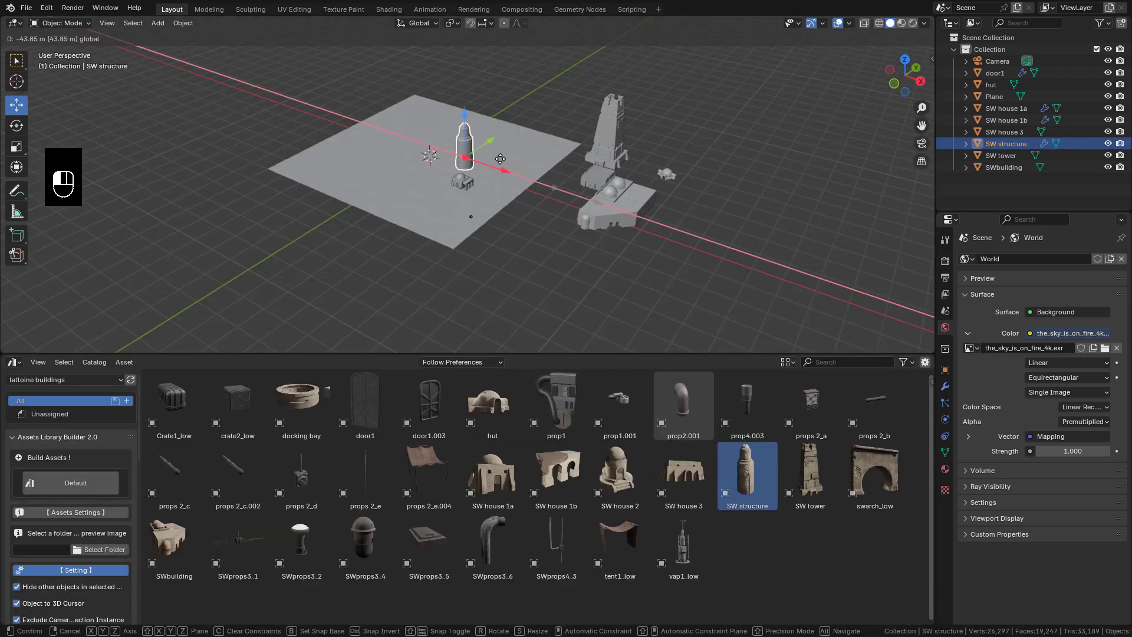
# Step: Move SW structure about 44 m along negative X onto the ground plane behind the houses
pyautogui.moveTo(500, 160); pyautogui.dragTo(498, 159)
pyautogui.moveTo(495, 131); pyautogui.dragTo(495, 159, button='middle')
pyautogui.scroll(2, 490, 139)
# Step: Add the SW house 2 asset, place it on the ground plane beside SW house 1a, and check it in the rendered camera view
pyautogui.click(759, 169)
pyautogui.moveTo(620, 475); pyautogui.dragTo(576, 216)
pyautogui.moveTo(609, 234); pyautogui.dragTo(484, 163)
pyautogui.moveTo(474, 115); pyautogui.dragTo(456, 133)
pyautogui.click(457, 132)
pyautogui.press('KP_0')
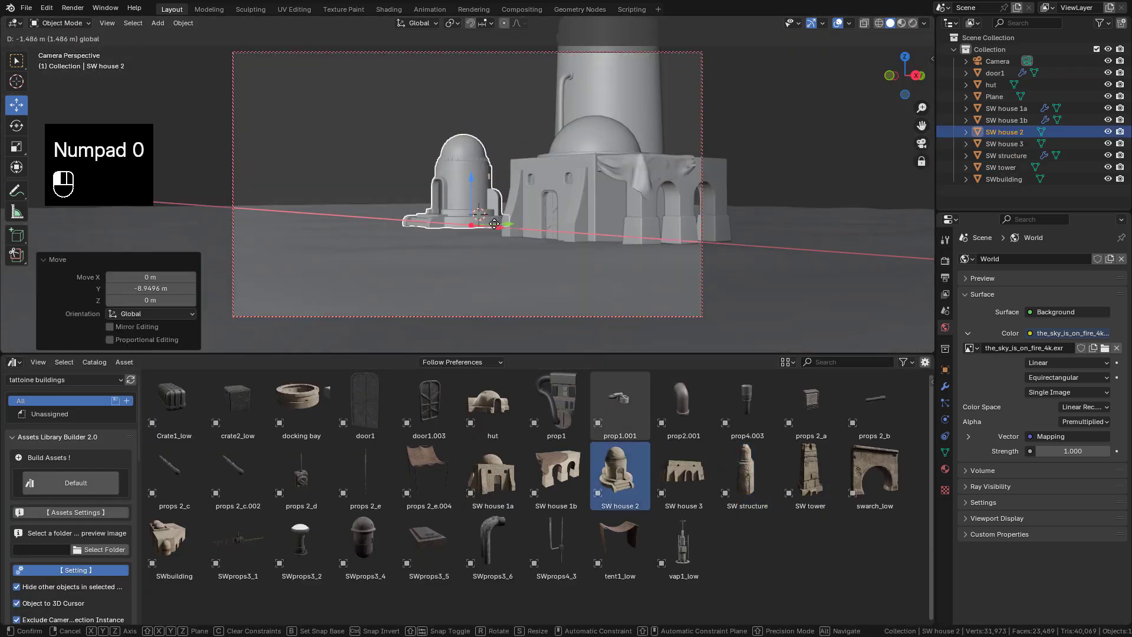
pyautogui.click(913, 23)
pyautogui.click(875, 23)
pyautogui.press('KP_0')
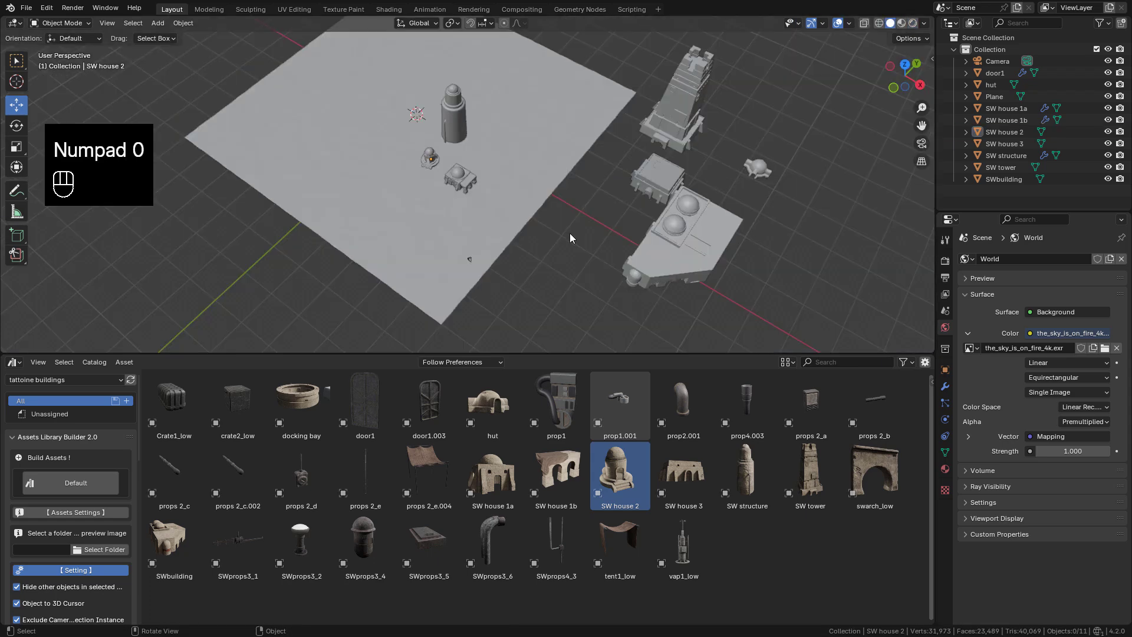
# Step: Move SW house 3 onto the ground plane behind the other buildings
pyautogui.moveTo(635, 201); pyautogui.dragTo(595, 197, button='middle')
pyautogui.click(664, 154)
pyautogui.moveTo(704, 160); pyautogui.dragTo(622, 163)
pyautogui.press('KP_0')
# Step: Duplicate the SW tower, place the copy in the background of the shot and rotate it about Z
pyautogui.hotkey('shift', 'd')
pyautogui.moveTo(579, 93)
pyautogui.mouseDown()
pyautogui.moveTo(450, 149)
pyautogui.moveTo(327, 147)
pyautogui.moveTo(242, 113)
pyautogui.mouseUp()
pyautogui.press('r')
pyautogui.press('z')
pyautogui.press('KP_0')
pyautogui.press('KP_0')
pyautogui.press('KP_0')
# Step: Duplicate SW house 1a and place the copy beside the original, in front of SW structure
pyautogui.click(495, 195)
pyautogui.hotkey('shift', 'd')
pyautogui.moveTo(512, 177)
pyautogui.mouseDown()
pyautogui.moveTo(375, 162)
pyautogui.moveTo(400, 164)
pyautogui.mouseUp()
pyautogui.hotkey('shift', 'd')
pyautogui.press('KP_0')
# Step: Add the docking bay asset, scale it up behind the domed houses, and preview the rendered shot
pyautogui.press('s')
pyautogui.moveTo(301, 401)
pyautogui.mouseDown()
pyautogui.moveTo(608, 190)
pyautogui.moveTo(702, 177)
pyautogui.mouseUp()
pyautogui.click(742, 92)
pyautogui.click(913, 23)
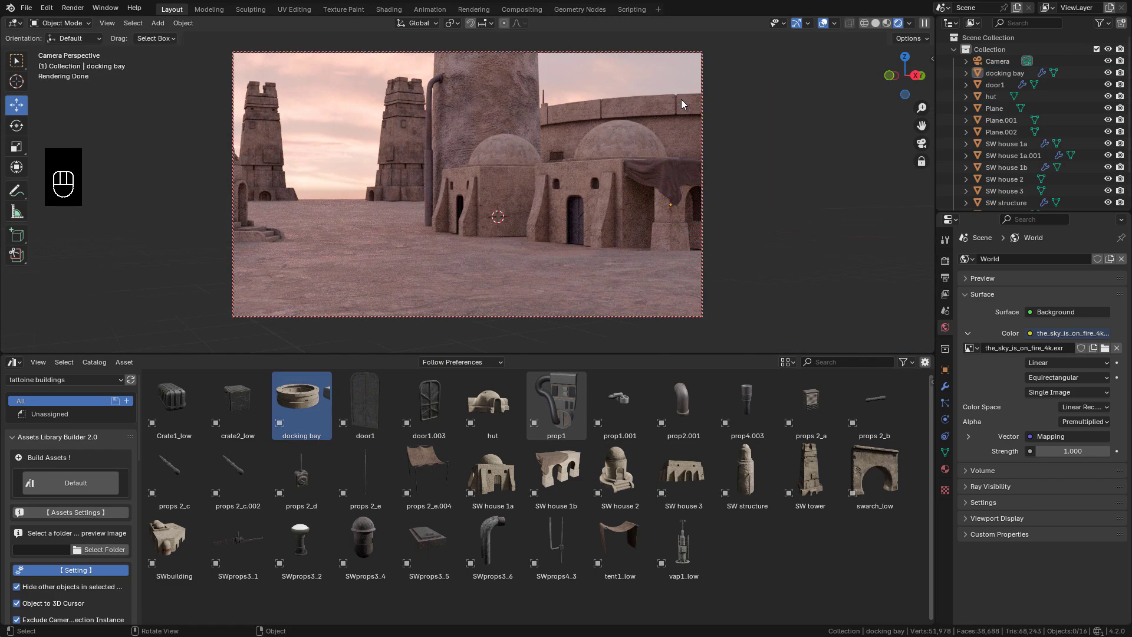
# Step: Place a copy of SW house 2 in the foreground near the camera and check it in the rendered view
pyautogui.click(876, 23)
pyautogui.press('KP_0')
pyautogui.click(544, 251)
pyautogui.moveTo(552, 269); pyautogui.dragTo(346, 140)
pyautogui.press('KP_0')
pyautogui.click(913, 23)
pyautogui.click(889, 23)
pyautogui.press('KP_0')
# Step: Add another hut asset, scale it and place it among the background buildings
pyautogui.moveTo(493, 401); pyautogui.dragTo(561, 166)
pyautogui.press('s')
pyautogui.press('KP_0')
pyautogui.press('KP_0')
pyautogui.click(482, 135)
pyautogui.moveTo(508, 118); pyautogui.dragTo(497, 125)
# Step: Duplicate SW structure and spread the copies between the background towers along Y
pyautogui.press('KP_0')
pyautogui.moveTo(389, 182); pyautogui.dragTo(354, 181)
pyautogui.click(413, 89)
pyautogui.click(913, 23)
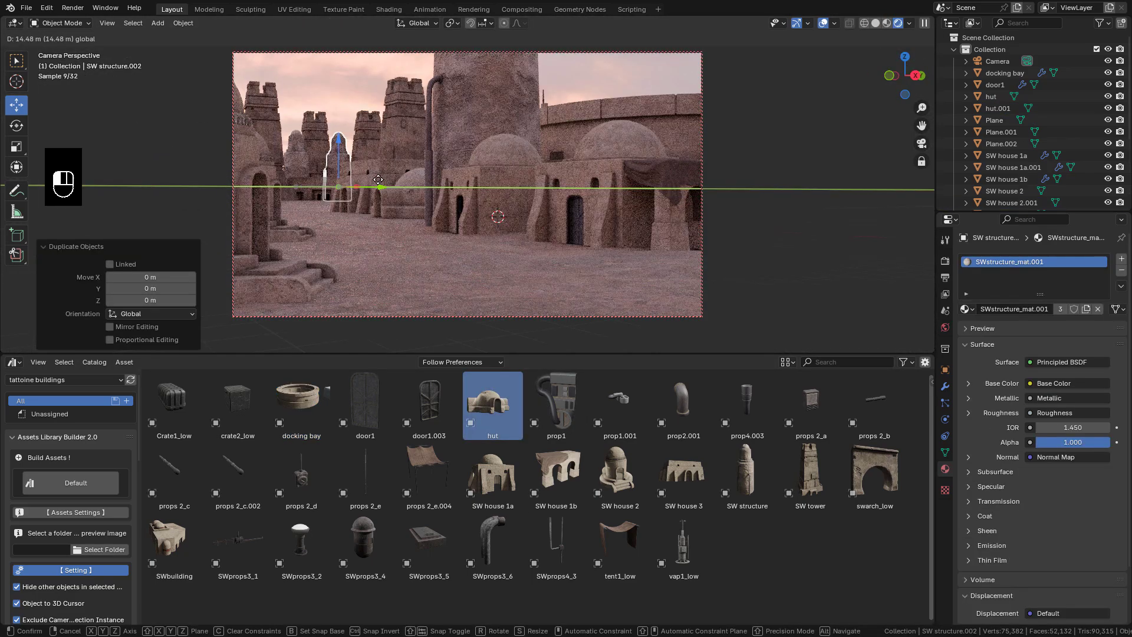
pyautogui.moveTo(379, 187); pyautogui.dragTo(348, 187)
pyautogui.click(346, 90)
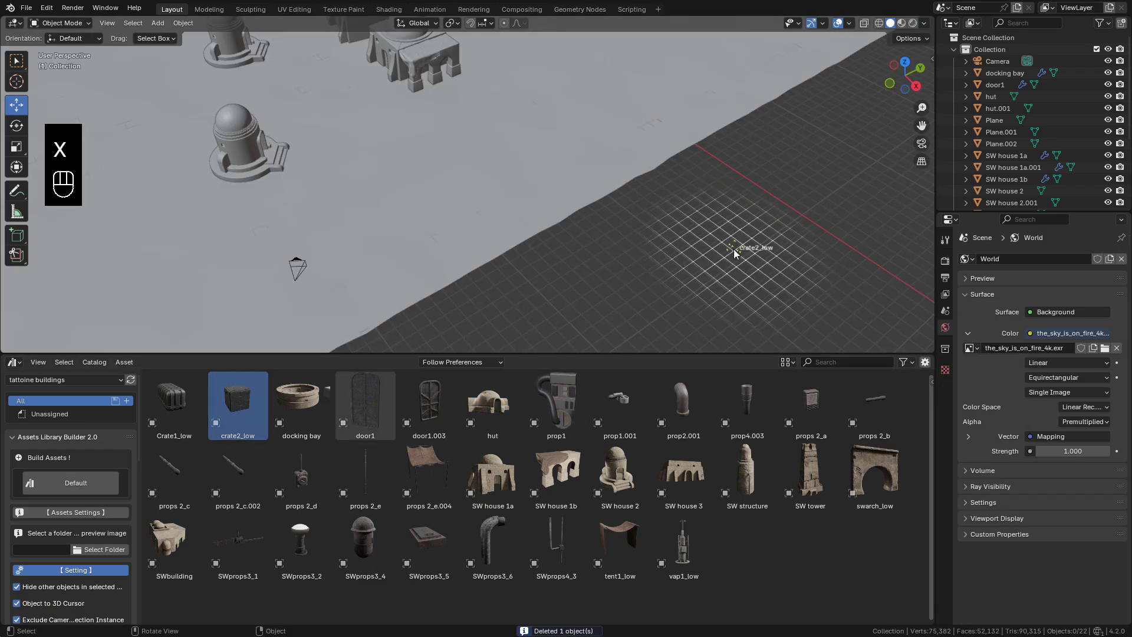
# Step: Undo the deletion of crate2_low and add the Crate1_low and vap1_low assets beside it off the ground plane
pyautogui.hotkey('ctrl', 'z')
pyautogui.hotkey('ctrl', 'z')
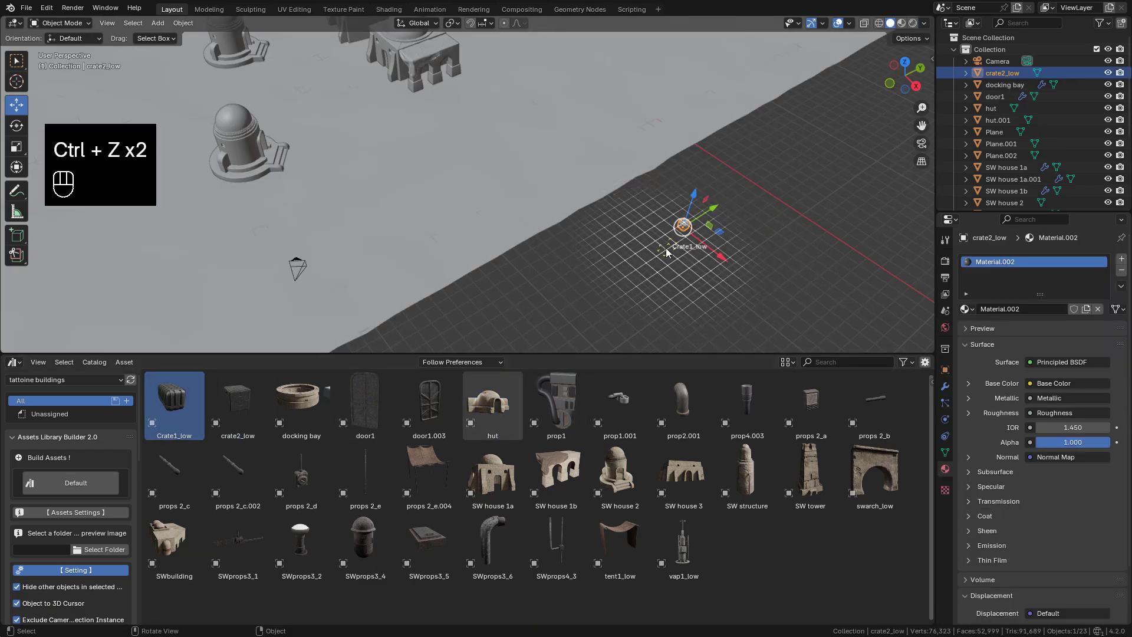
pyautogui.click(682, 543)
# Step: Add prop4.003 on the roof of SW house 1a, scale it by 0.777, lower it along Z, and place a duplicate about 0.28 m along X
pyautogui.click(746, 407)
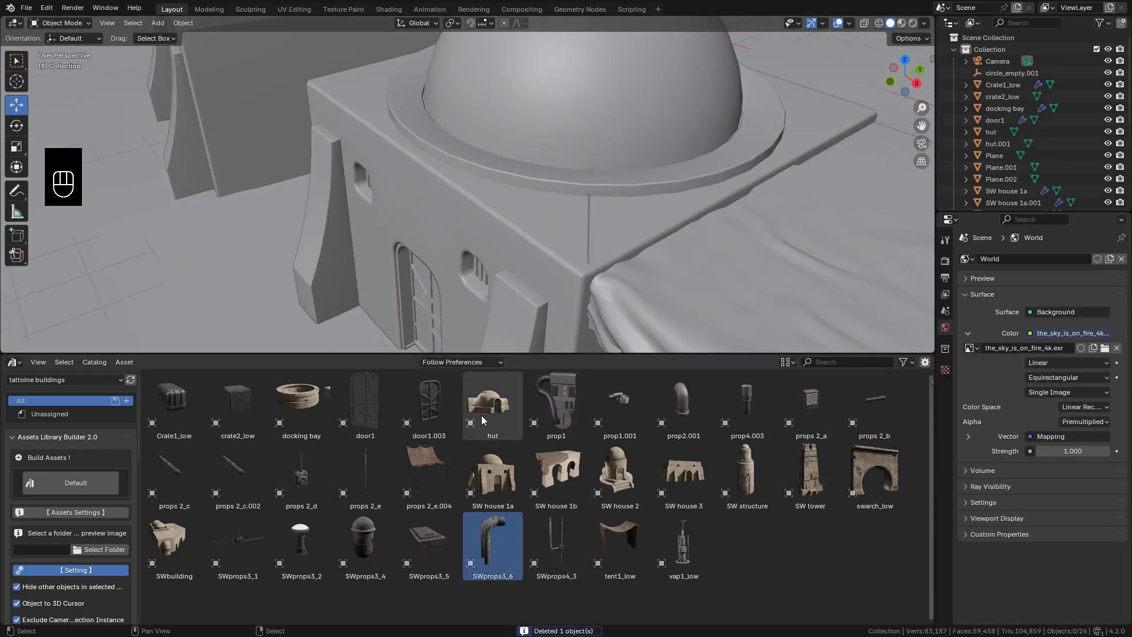
pyautogui.click(746, 407)
pyautogui.press('s')
pyautogui.click(552, 206)
pyautogui.press('g')
pyautogui.press('z')
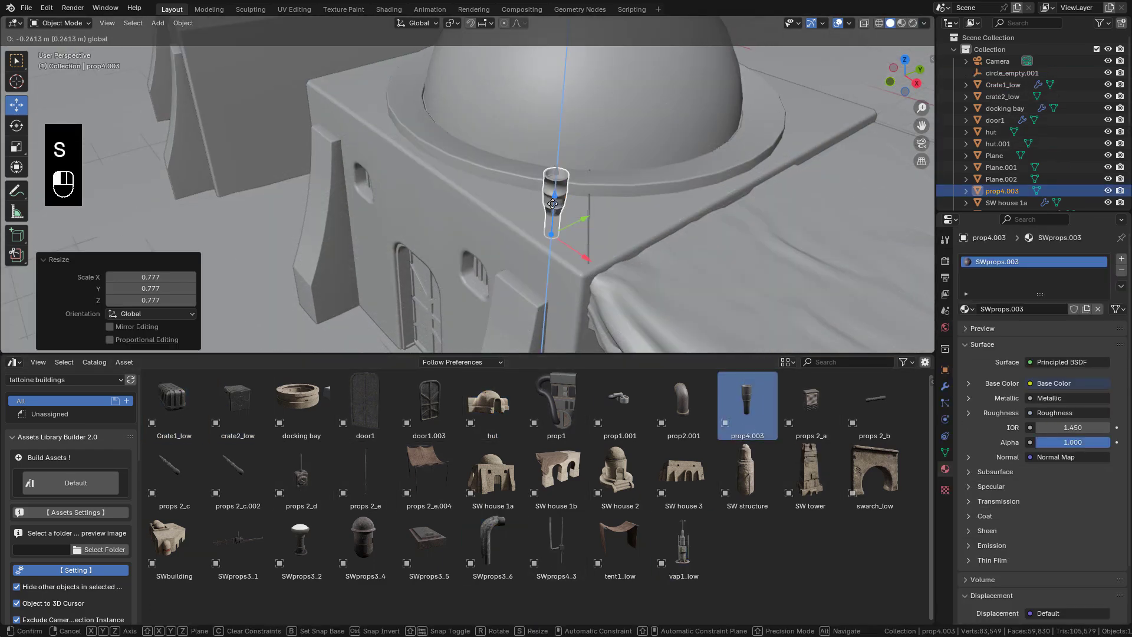
pyautogui.click(552, 206)
pyautogui.hotkey('shift', 'd')
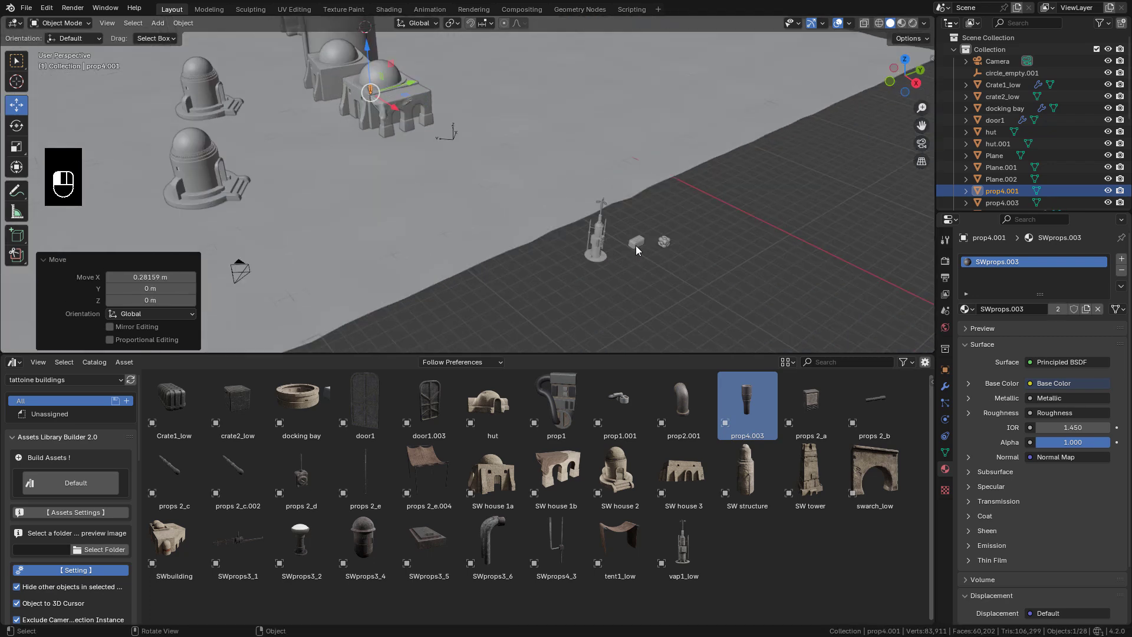
# Step: Circle-select the ground plane's mesh around and between the buildings and subdivide that area
pyautogui.click(636, 246)
pyautogui.keyDown('shift'); pyautogui.click(664, 241); pyautogui.keyUp('shift')
pyautogui.keyDown('shift'); pyautogui.moveTo(342, 176); pyautogui.dragTo(283, 142, button='middle'); pyautogui.keyUp('shift')
pyautogui.click(401, 210)
pyautogui.press('Tab')
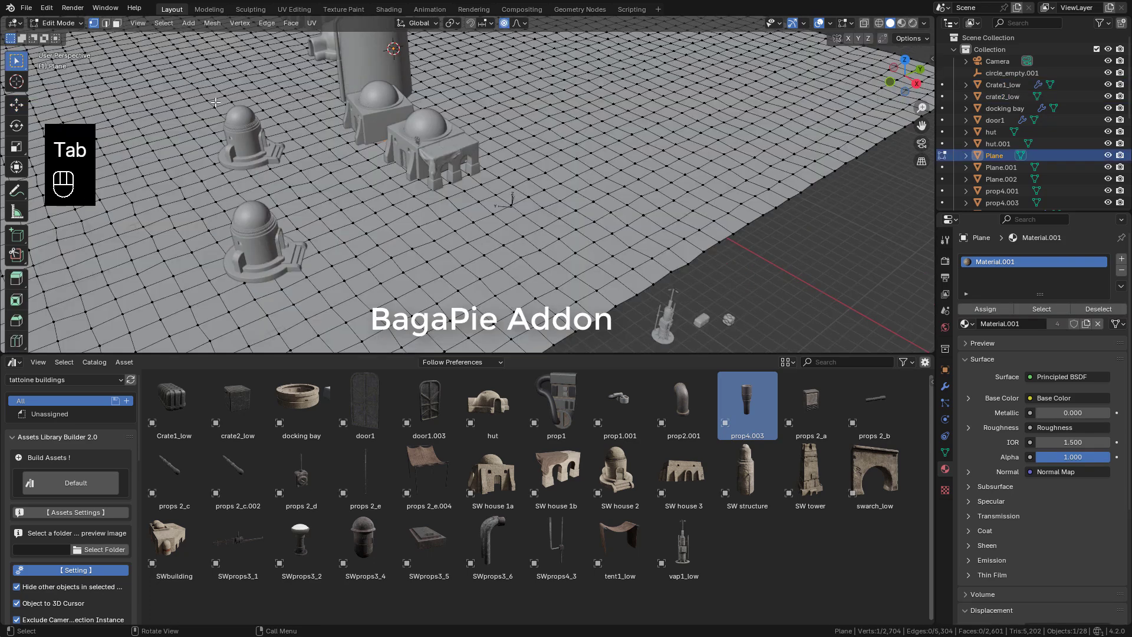
pyautogui.press('c')
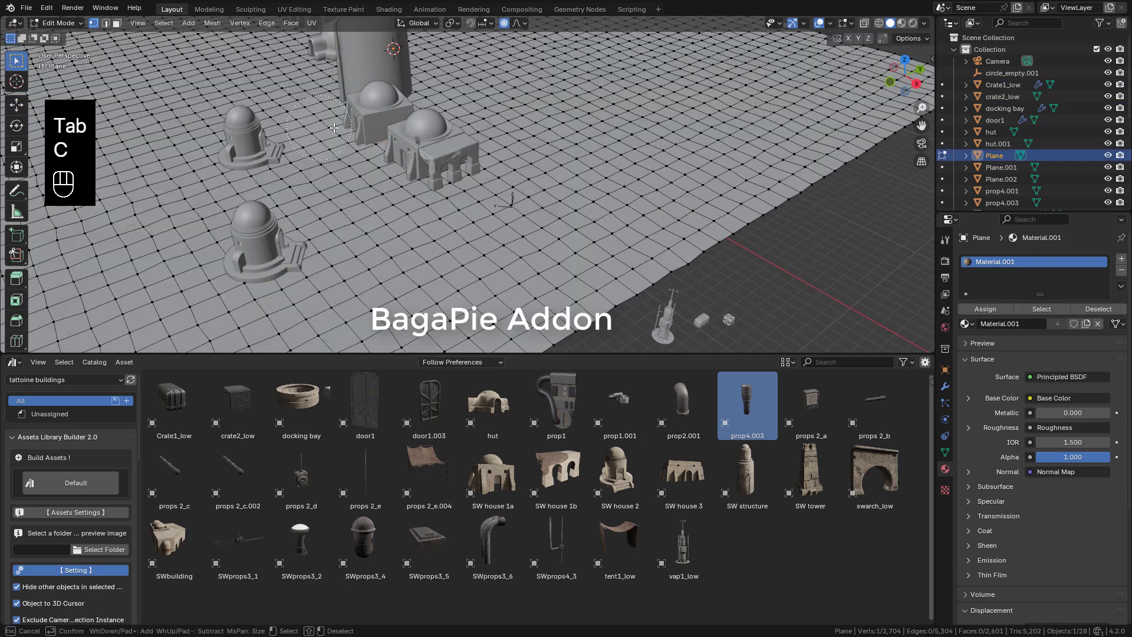
pyautogui.moveTo(295, 76)
pyautogui.mouseDown()
pyautogui.moveTo(366, 189)
pyautogui.moveTo(472, 248)
pyautogui.moveTo(321, 172)
pyautogui.mouseUp()
pyautogui.rightClick(321, 172)
pyautogui.keyDown('shift'); pyautogui.moveTo(254, 106); pyautogui.dragTo(418, 233, button='middle'); pyautogui.keyUp('shift')
pyautogui.scroll(-3, 423, 143)
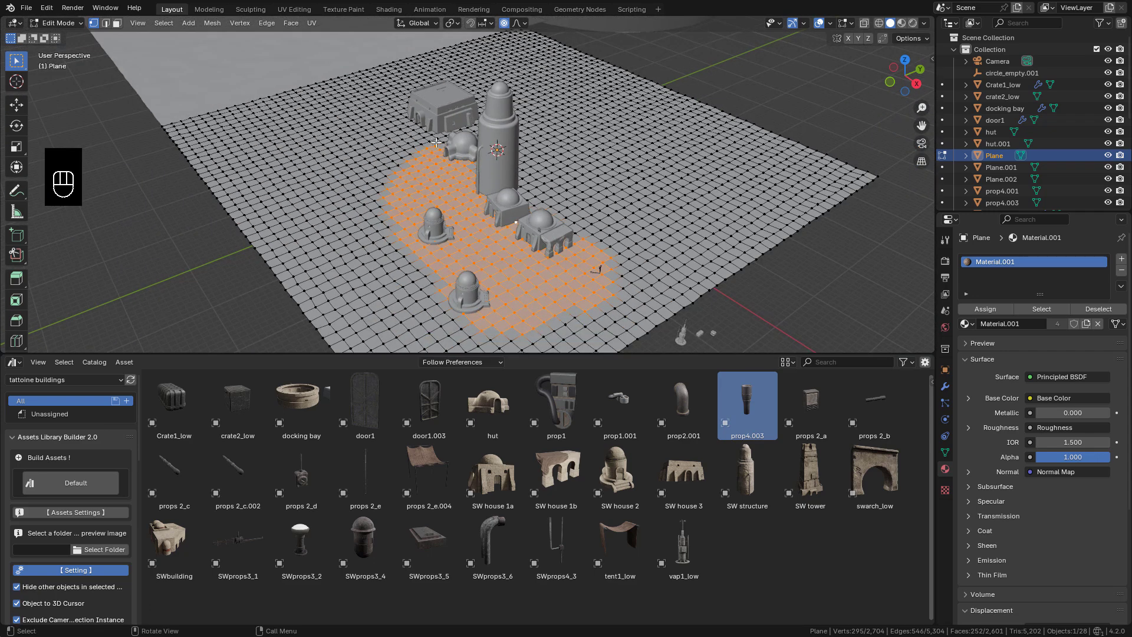
pyautogui.press('c')
pyautogui.moveTo(425, 106); pyautogui.dragTo(378, 177)
pyautogui.rightClick(389, 171)
pyautogui.moveTo(522, 214); pyautogui.dragTo(455, 208, button='middle')
pyautogui.rightClick(455, 208)
pyautogui.click(455, 209)
pyautogui.press('Tab')
# Step: Create a BagaPie Scatter Paint layer of Crate1_low and crate2_low on the ground plane with Use Proxy enabled
pyautogui.keyDown('shift'); pyautogui.click(678, 287); pyautogui.keyUp('shift')
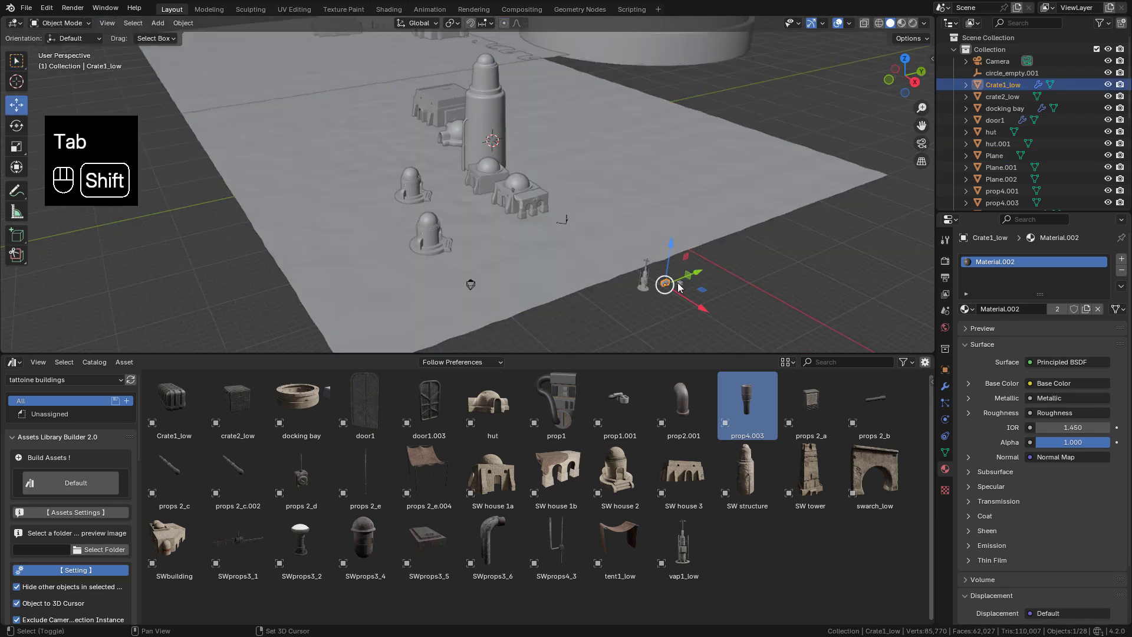
pyautogui.keyDown('shift'); pyautogui.click(682, 287); pyautogui.keyUp('shift')
pyautogui.keyDown('shift'); pyautogui.click(540, 243); pyautogui.keyUp('shift')
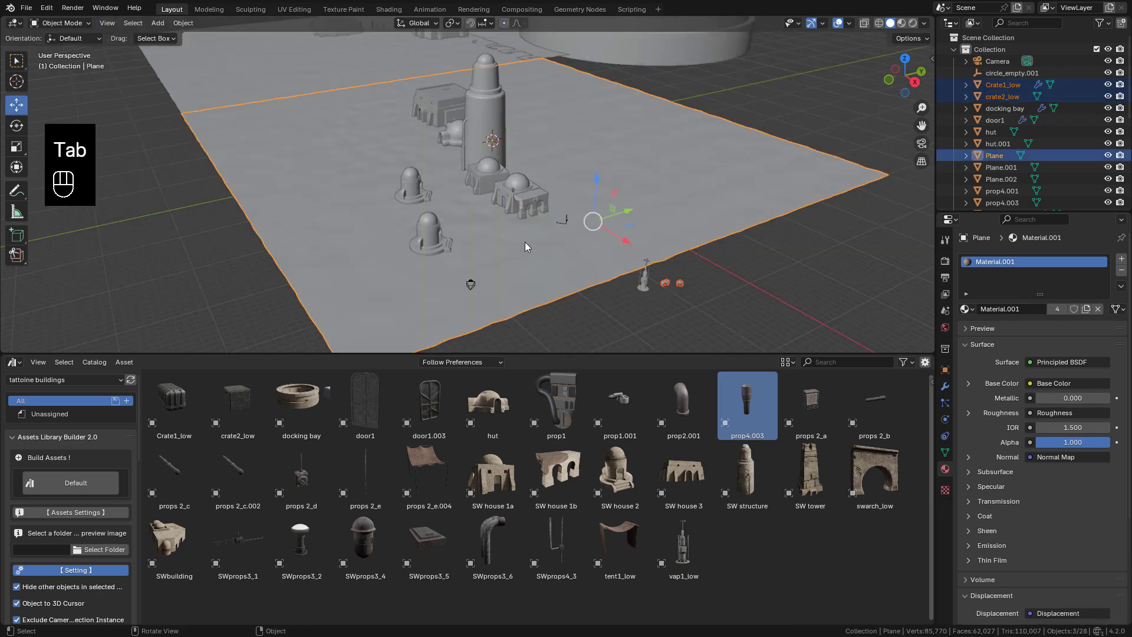
pyautogui.press('j')
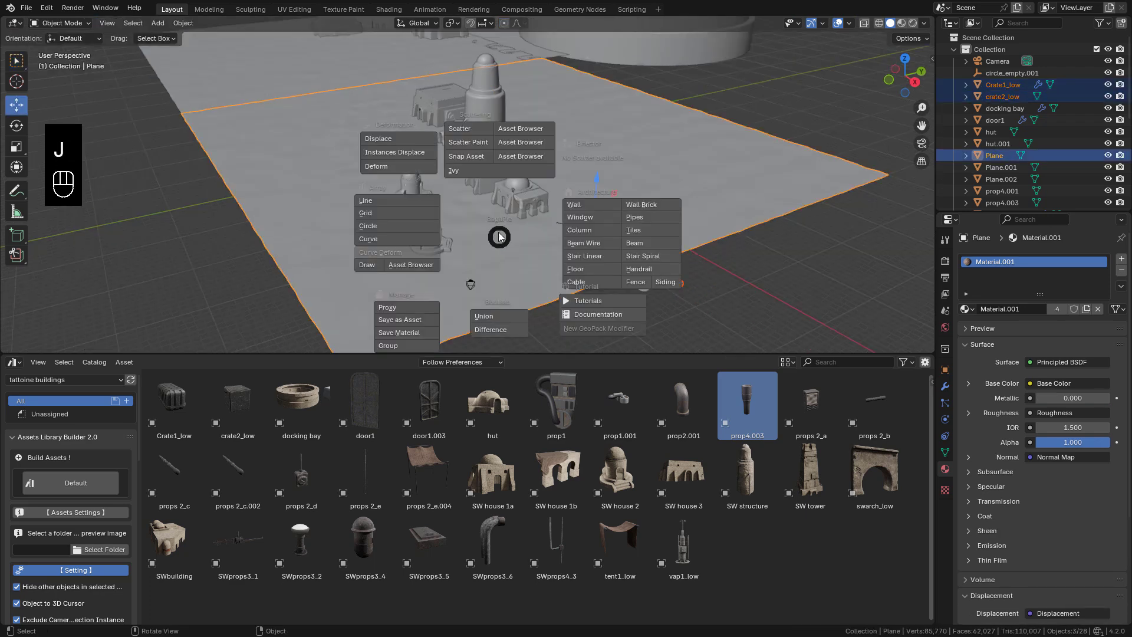
pyautogui.click(472, 143)
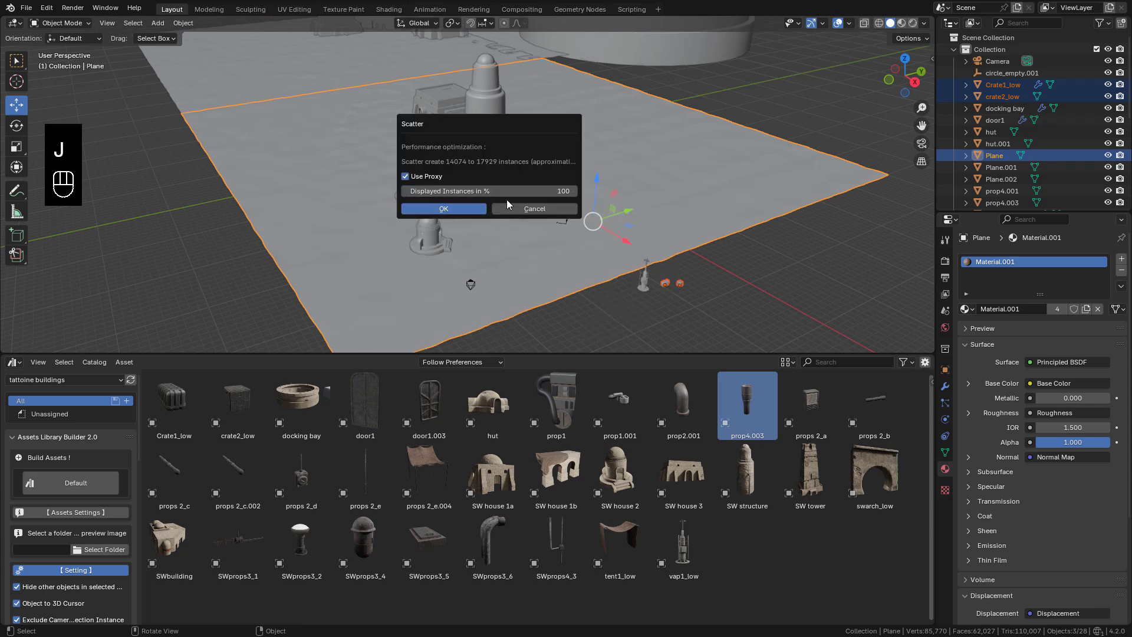
pyautogui.click(466, 209)
# Step: Paint scattered crates on the ground along the fronts of the domed houses and SW structure
pyautogui.scroll(6, 480, 232)
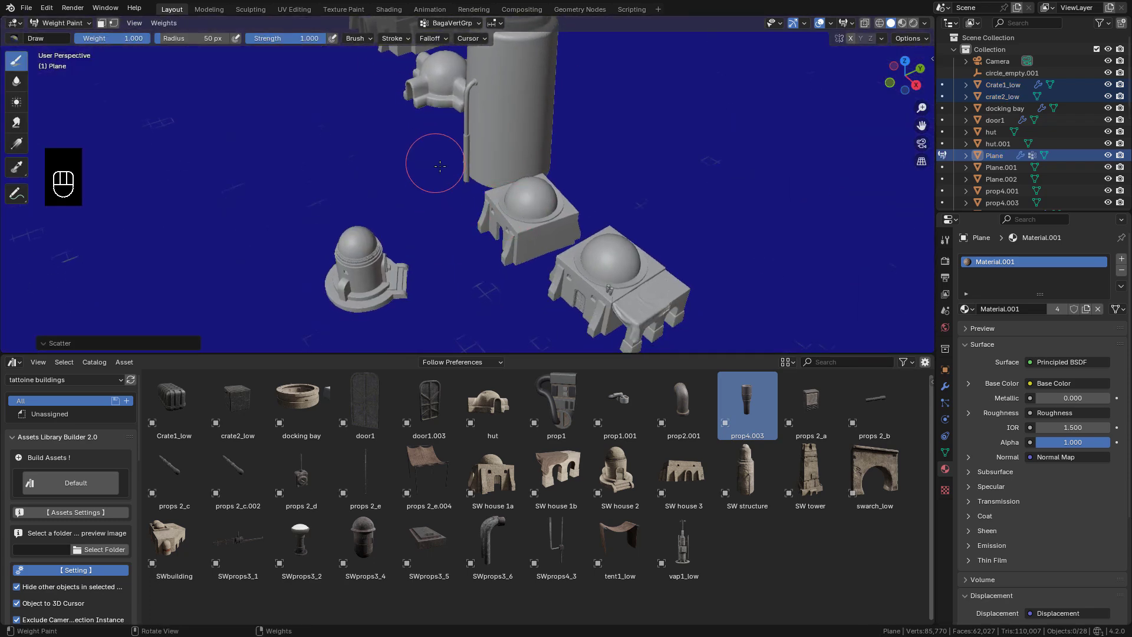
pyautogui.moveTo(444, 172)
pyautogui.mouseDown()
pyautogui.moveTo(472, 248)
pyautogui.moveTo(572, 330)
pyautogui.mouseUp()
pyautogui.keyDown('shift'); pyautogui.moveTo(572, 330); pyautogui.dragTo(524, 241, button='middle'); pyautogui.keyUp('shift')
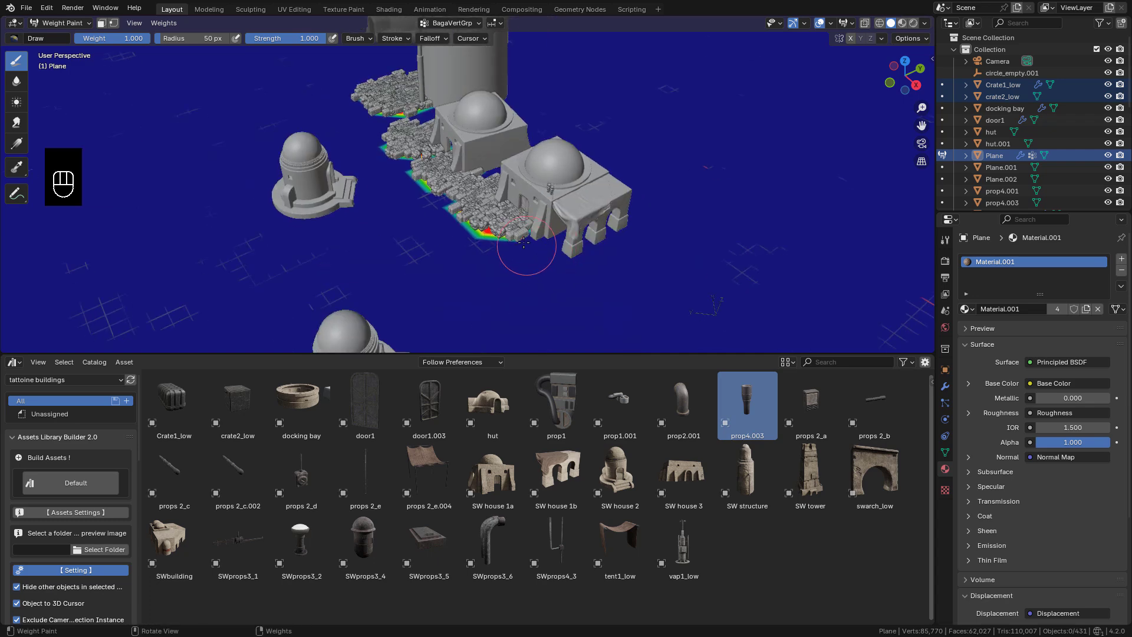
pyautogui.moveTo(524, 242); pyautogui.dragTo(619, 277)
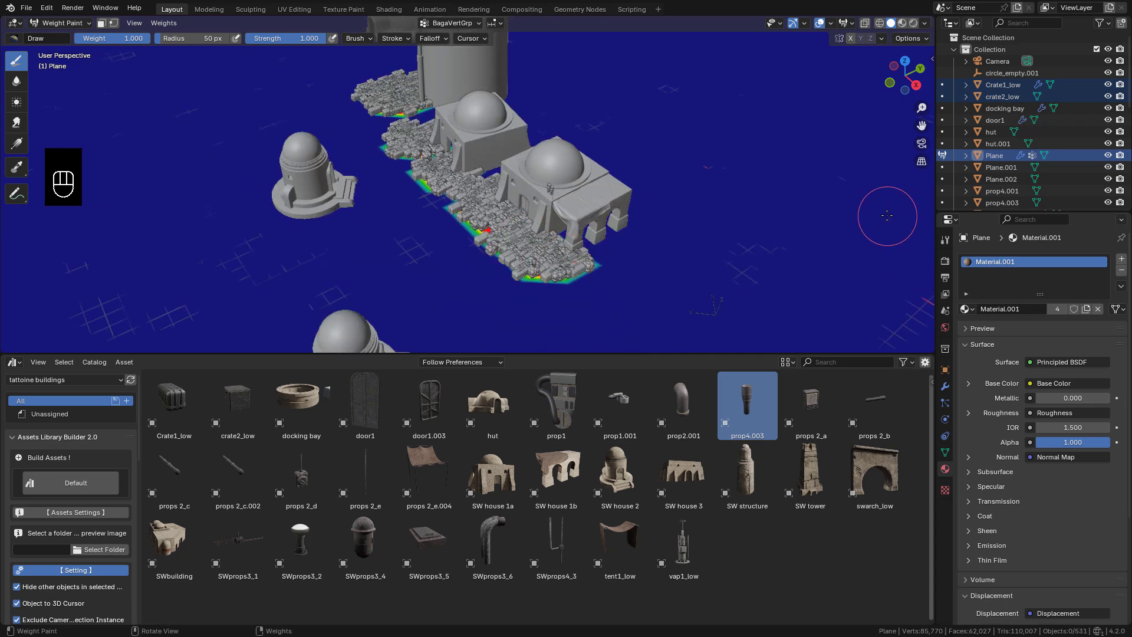
# Step: Thin out the crate scatter with a Density Max of 0.5 and a Distance Min of 1.53 m
pyautogui.press('n')
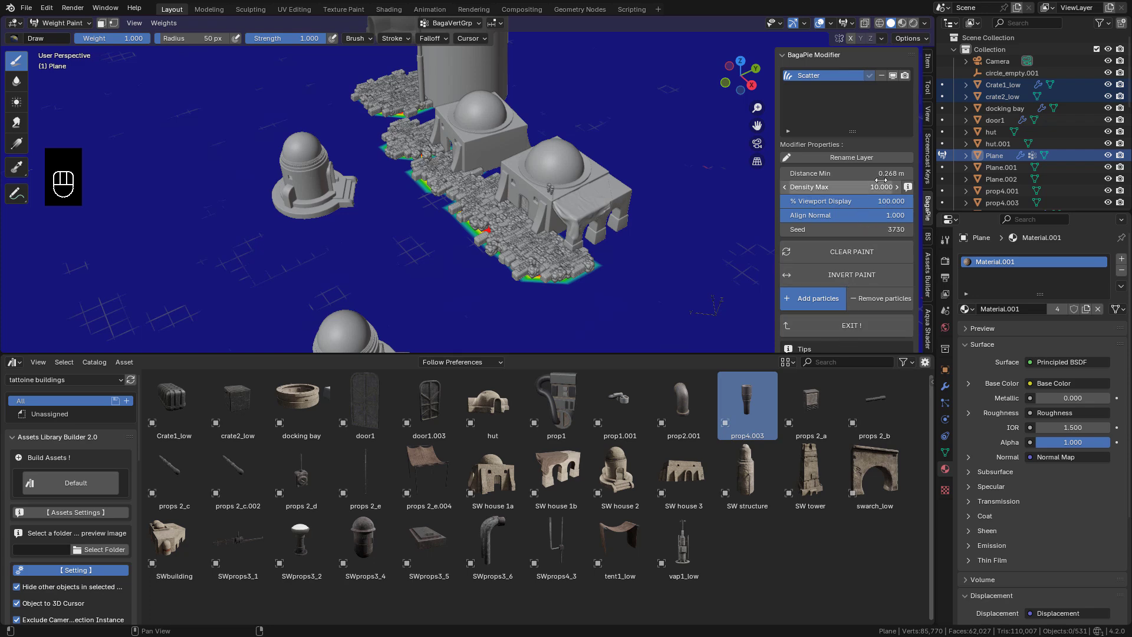
pyautogui.moveTo(885, 187); pyautogui.dragTo(935, 200)
pyautogui.scroll(-10, 853, 254)
pyautogui.moveTo(846, 200); pyautogui.dragTo(937, 200)
pyautogui.scroll(-2, 877, 290)
pyautogui.scroll(-2, 878, 287)
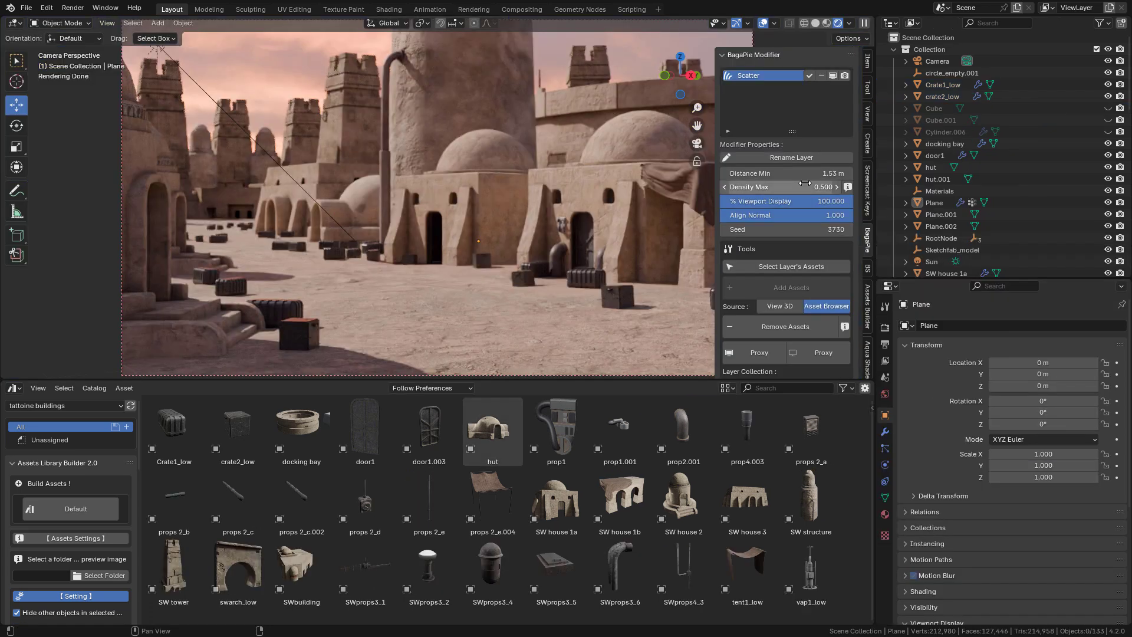
# Step: Try other Density Max and Distance Min values for the crate scatter
pyautogui.moveTo(805, 183); pyautogui.dragTo(760, 173)
pyautogui.rightClick(805, 183)
pyautogui.rightClick(805, 174)
pyautogui.scroll(-8, 828, 243)
pyautogui.moveTo(812, 306)
pyautogui.mouseDown()
pyautogui.moveTo(849, 306)
pyautogui.moveTo(790, 306)
pyautogui.mouseUp()
pyautogui.scroll(-5, 829, 284)
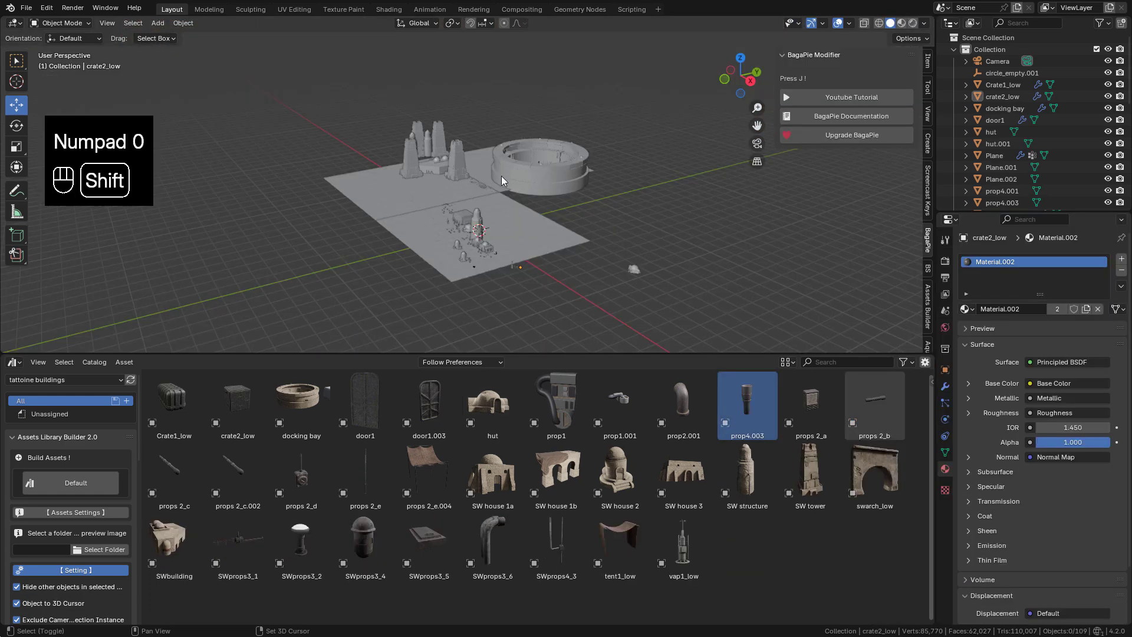
# Step: Add a cube and scale it up until it encloses the whole town scene
pyautogui.hotkey('shift', 'a')
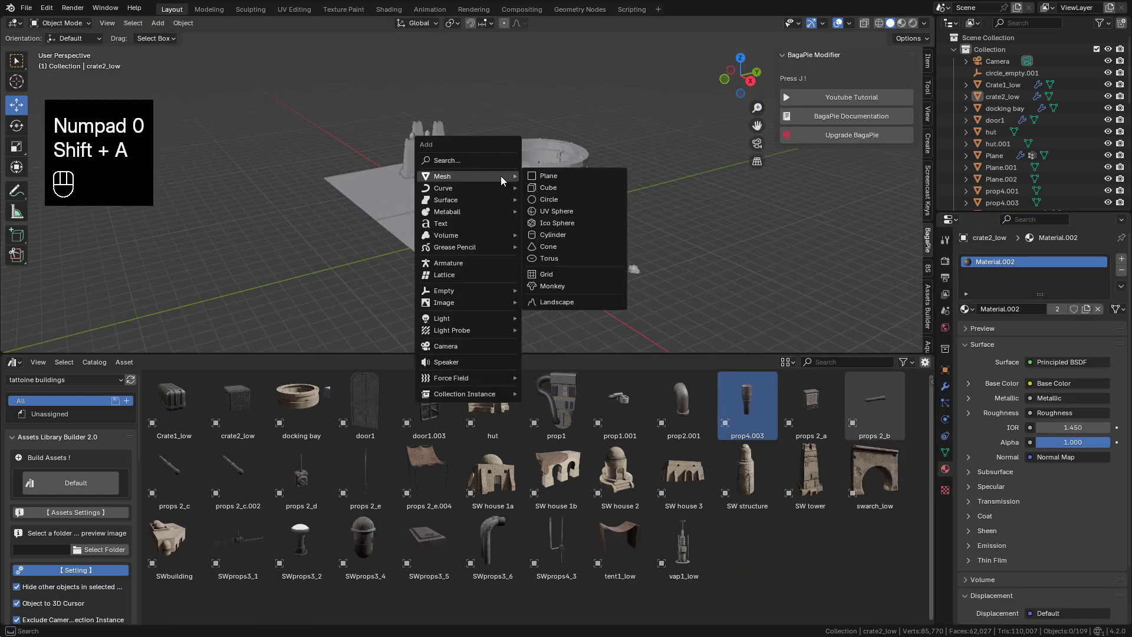
pyautogui.click(546, 184)
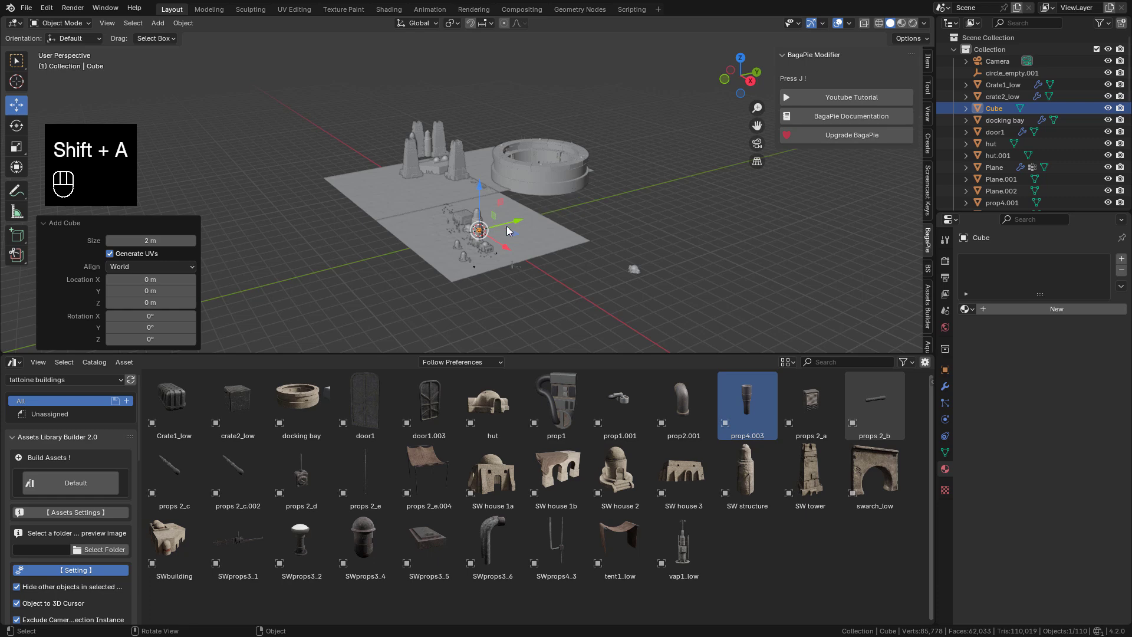
pyautogui.press('s')
pyautogui.click(586, 236)
pyautogui.press('s')
pyautogui.click(579, 222)
pyautogui.press('s')
pyautogui.click(532, 218)
pyautogui.press('s')
pyautogui.click(515, 239)
pyautogui.moveTo(514, 239); pyautogui.dragTo(492, 213)
pyautogui.press('s')
pyautogui.click(532, 214)
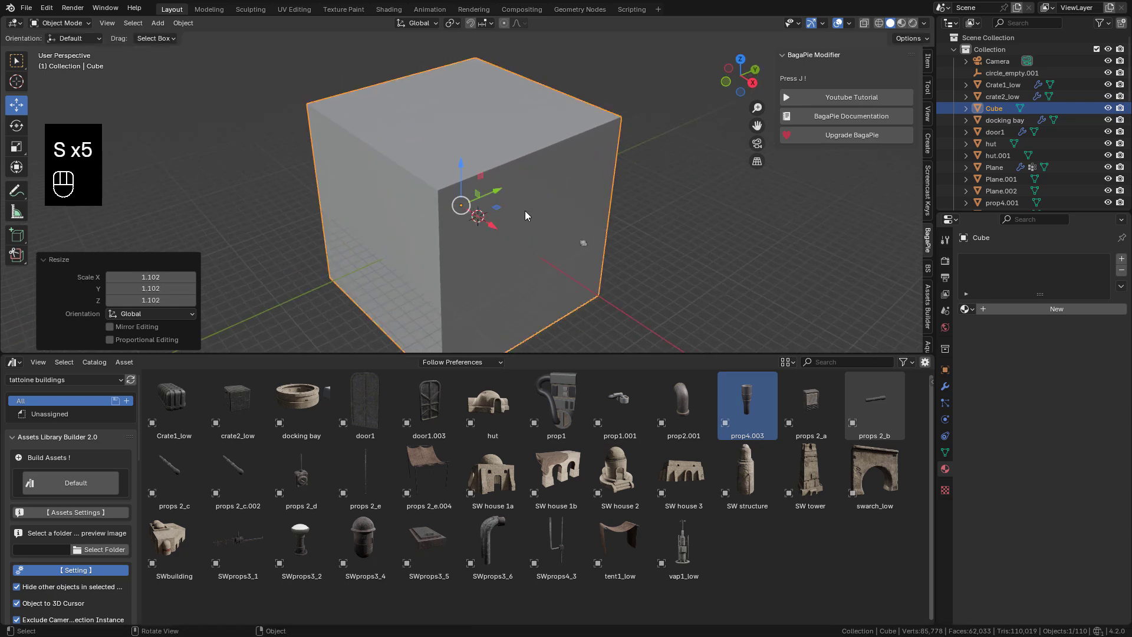
pyautogui.press('s')
pyautogui.click(519, 219)
# Step: Show the object Shader Editor in place of the asset browser and create a new material on the enclosing cube
pyautogui.click(14, 364)
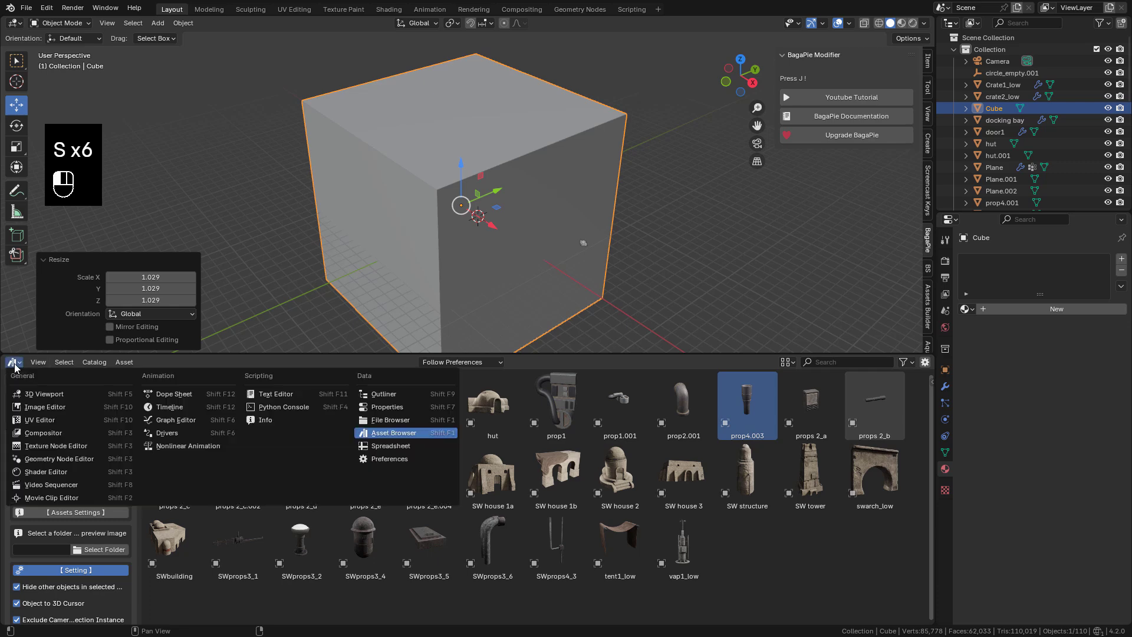
pyautogui.click(46, 472)
pyautogui.scroll(-3, 444, 404)
pyautogui.click(54, 362)
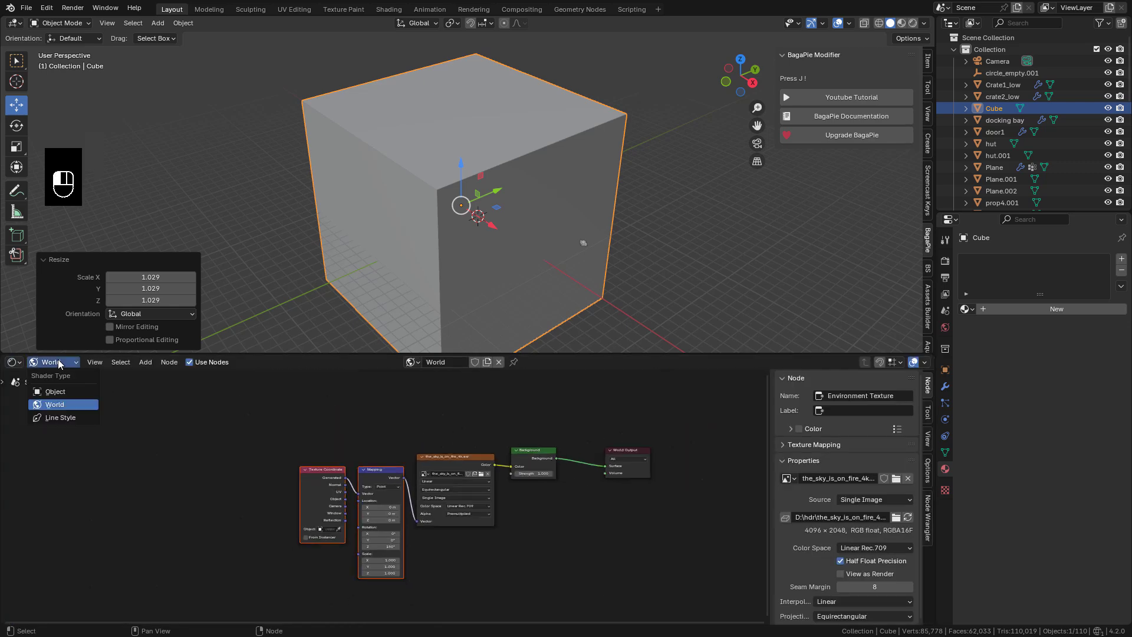
pyautogui.click(55, 392)
pyautogui.click(478, 362)
pyautogui.scroll(2, 483, 469)
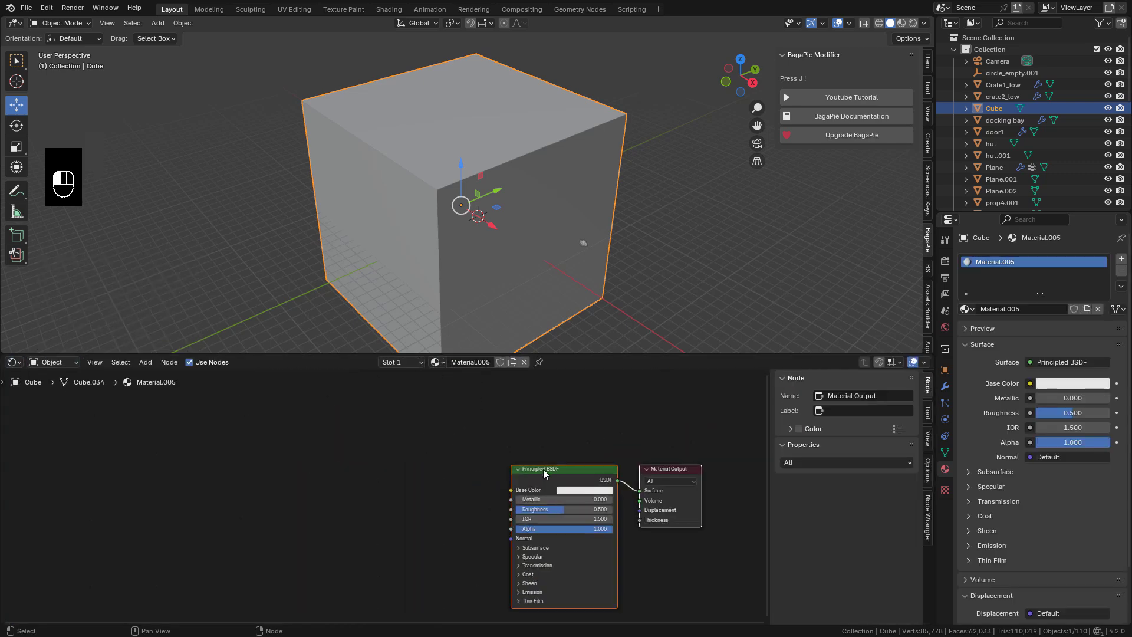
# Step: Replace the cube material's Principled BSDF with a Volume Scatter node connected to the material output's Volume input
pyautogui.click(544, 471)
pyautogui.press('x')
pyautogui.hotkey('shift', 'a')
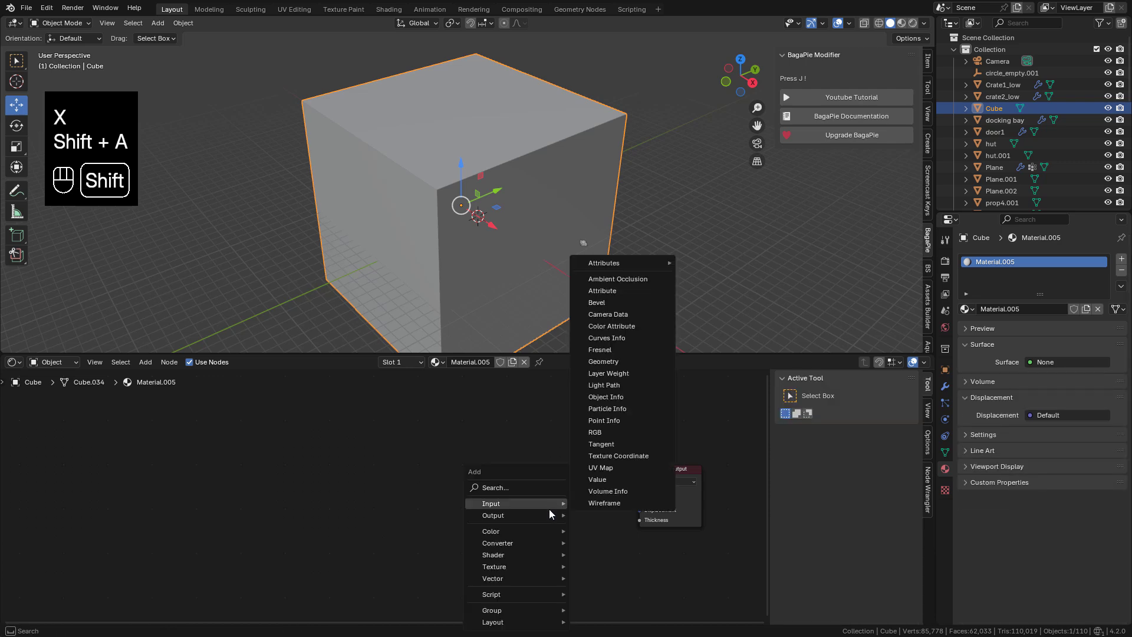
pyautogui.moveTo(501, 557)
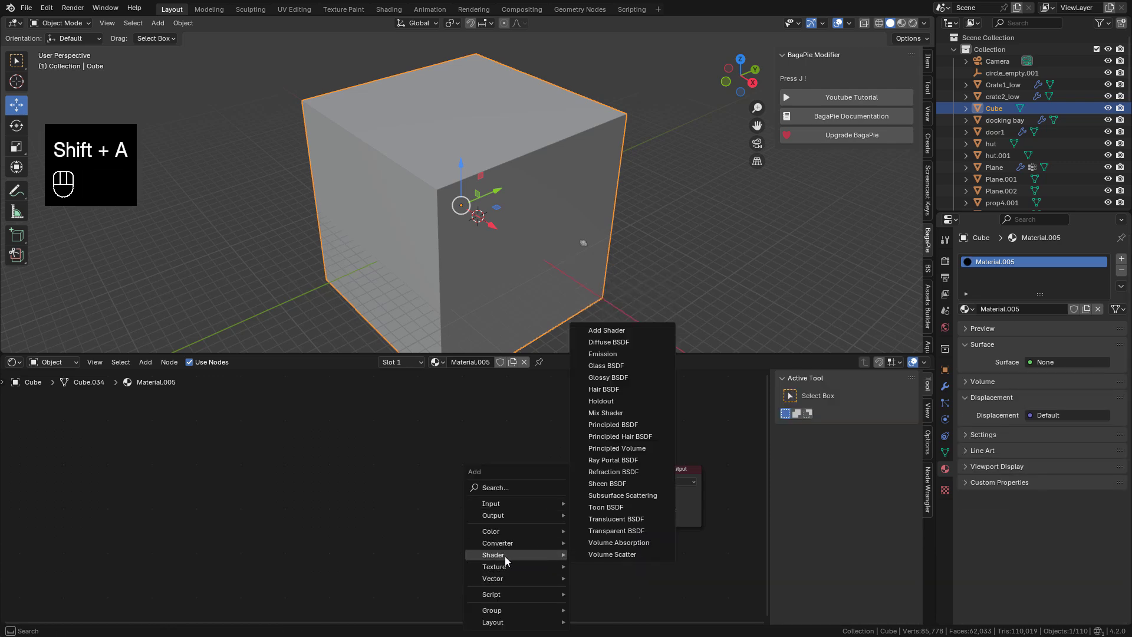
pyautogui.click(618, 554)
pyautogui.click(509, 486)
pyautogui.moveTo(571, 503); pyautogui.dragTo(640, 500)
# Step: Show the rendered camera view and set the Volume Scatter density to 0.005
pyautogui.press('KP_0')
pyautogui.click(913, 23)
pyautogui.scroll(4, 637, 543)
pyautogui.click(510, 547)
pyautogui.write('0.005')
pyautogui.press('Return')
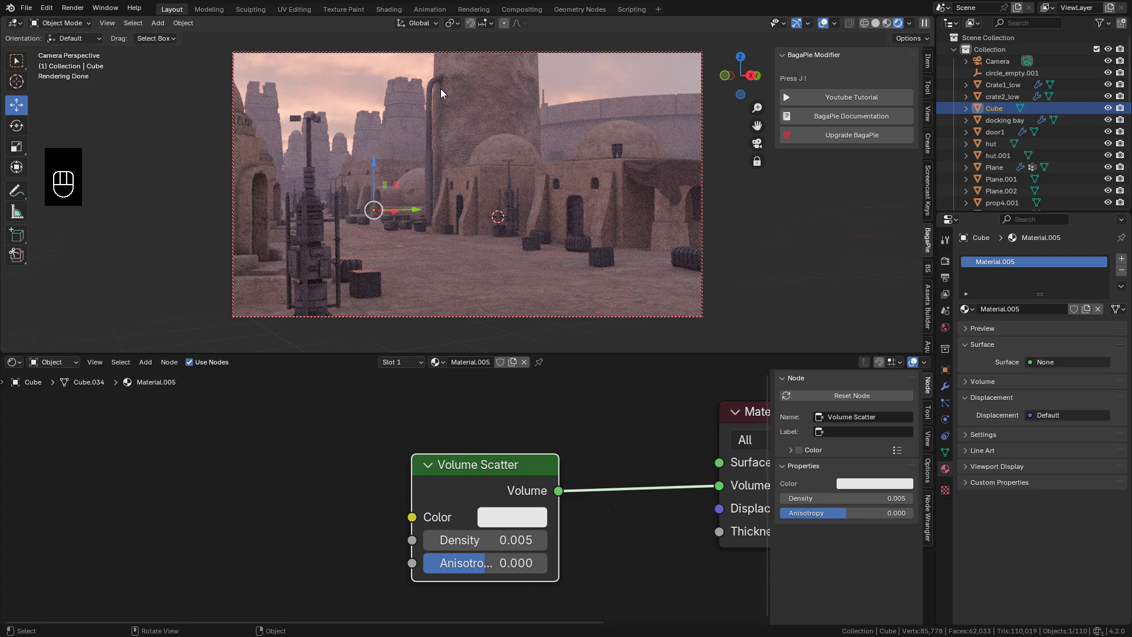
# Step: Set the world background strength to 0.5
pyautogui.click(945, 328)
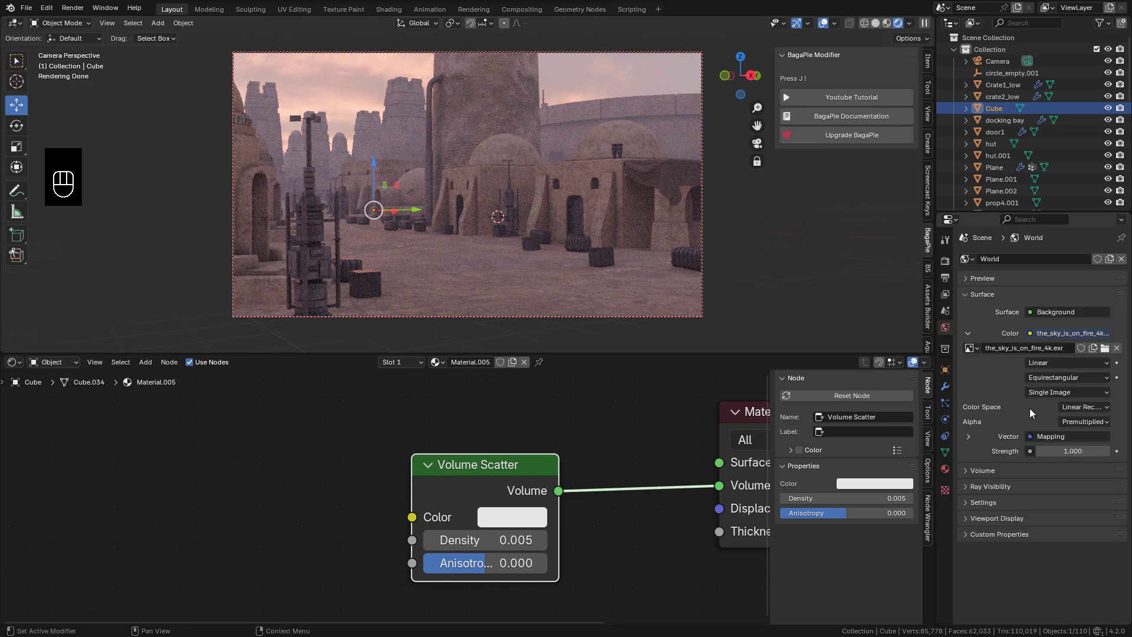
pyautogui.click(1069, 452)
pyautogui.write('.5')
pyautogui.press('Return')
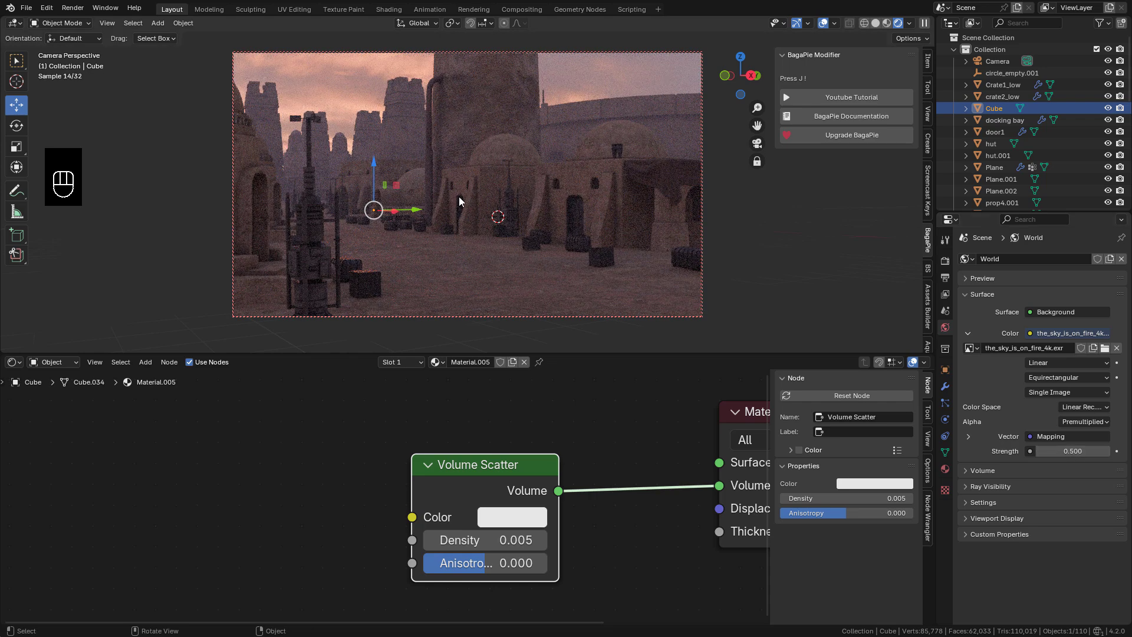
# Step: Add a sun light and move it up into the sky above the distant towers
pyautogui.hotkey('shift', 'a')
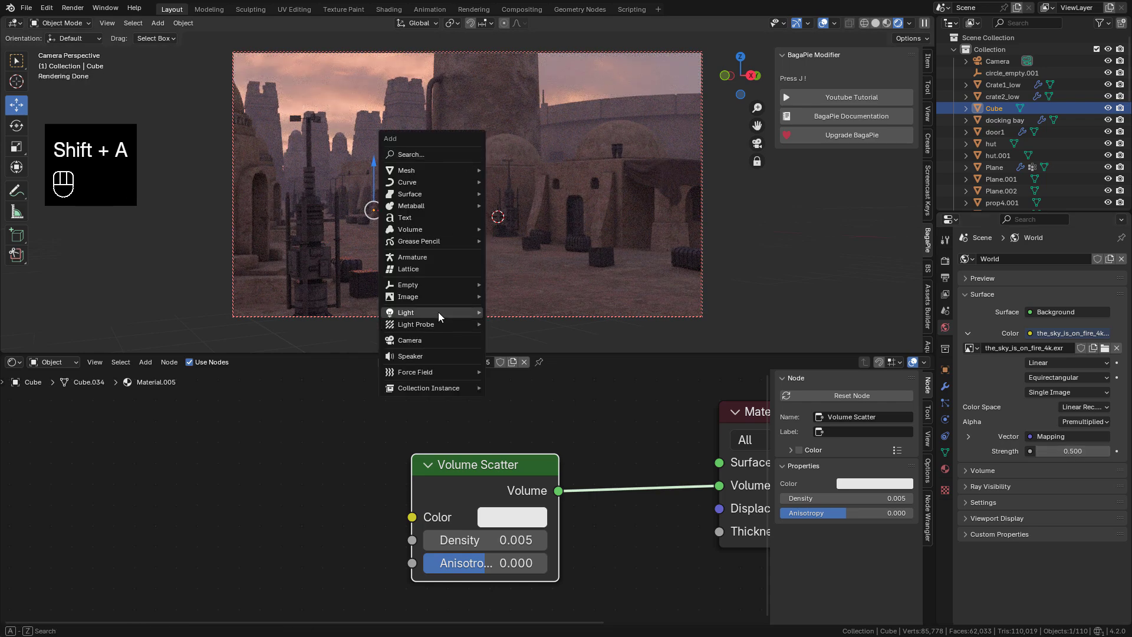
pyautogui.moveTo(438, 313)
pyautogui.click(525, 326)
pyautogui.press('g')
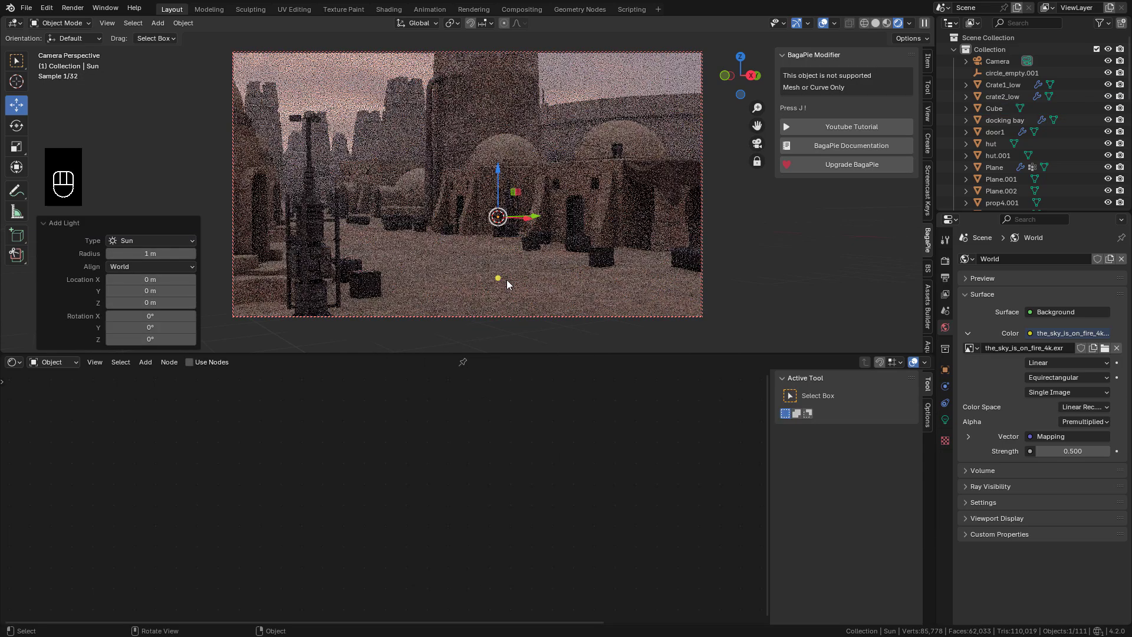
pyautogui.click(378, 113)
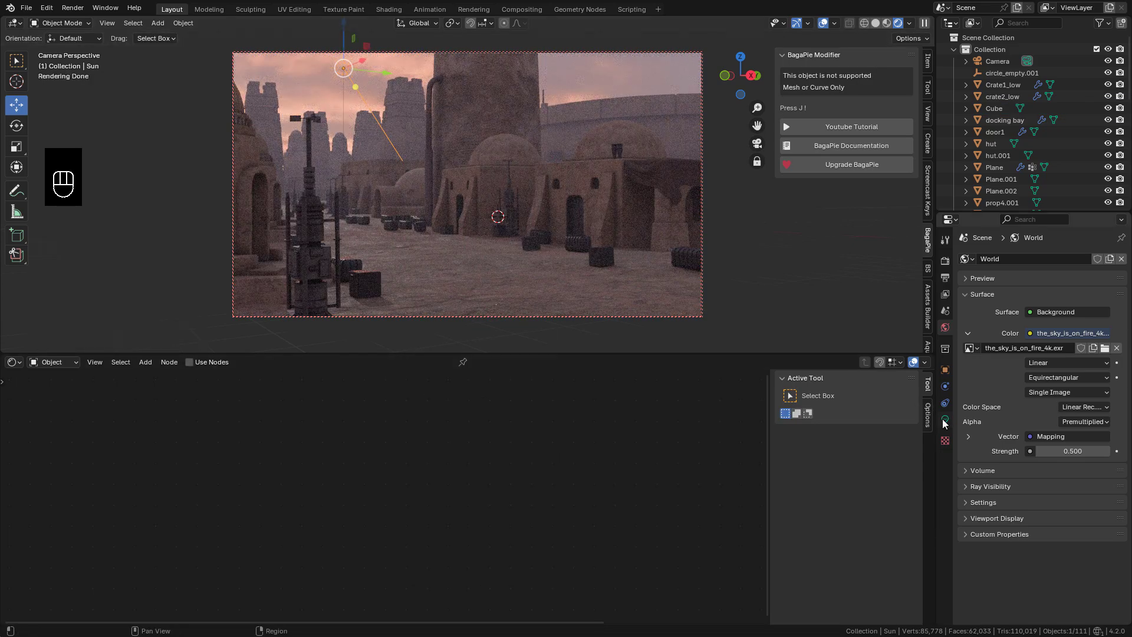
# Step: Set the sun's strength to about 5.21 and tint it with a pale peach colour sampled from the sky and lightened
pyautogui.click(945, 420)
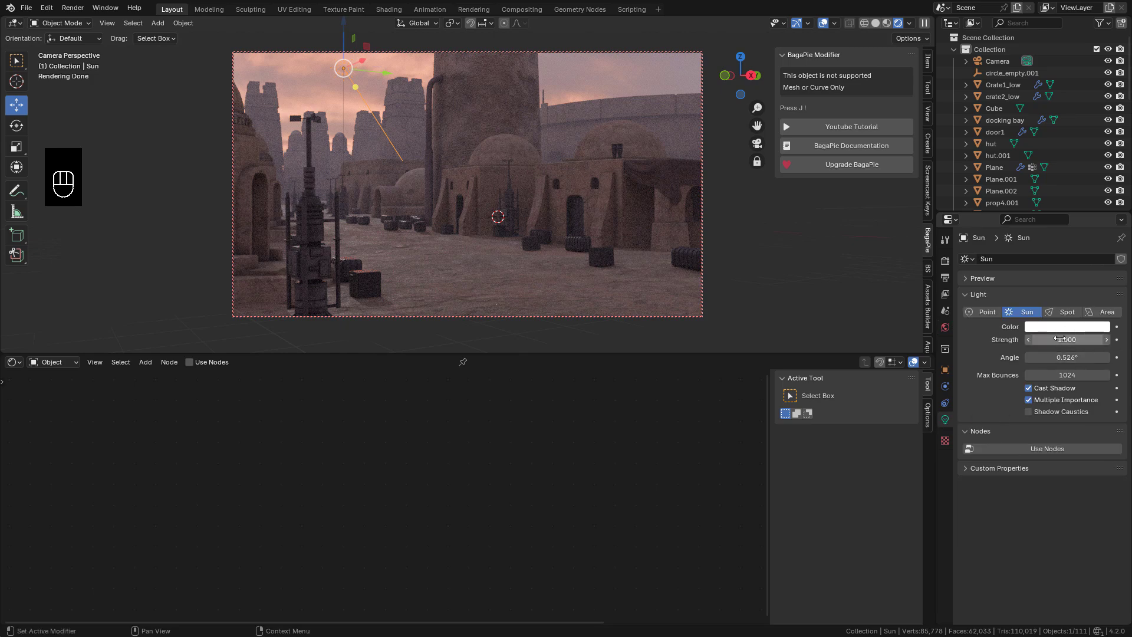
pyautogui.moveTo(1060, 339); pyautogui.dragTo(1099, 339)
pyautogui.click(1078, 328)
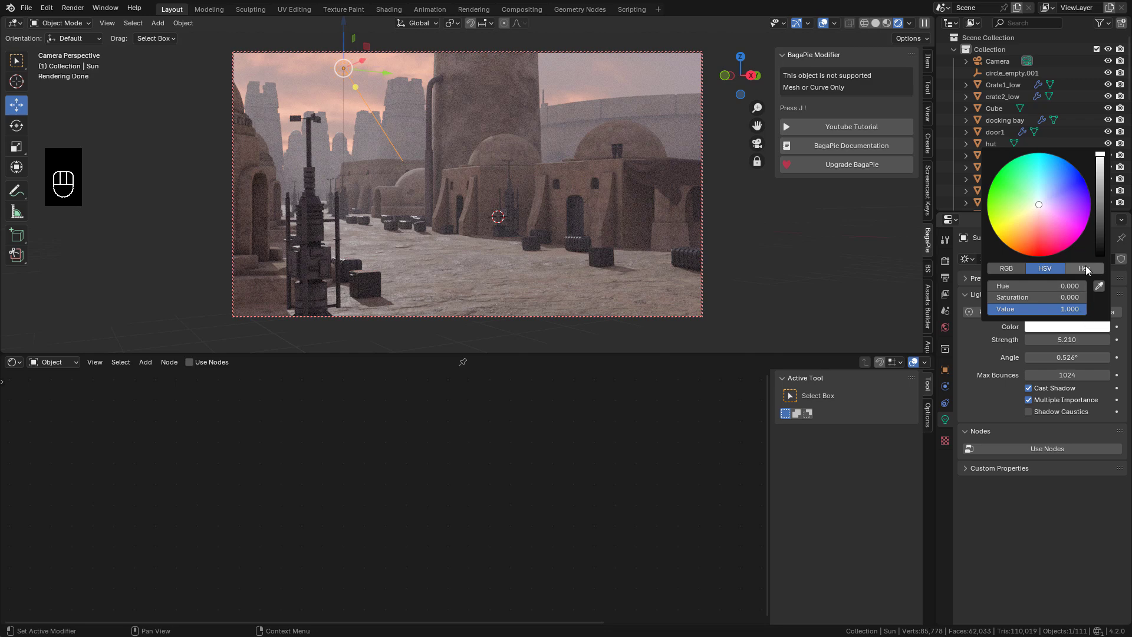
pyautogui.click(1099, 287)
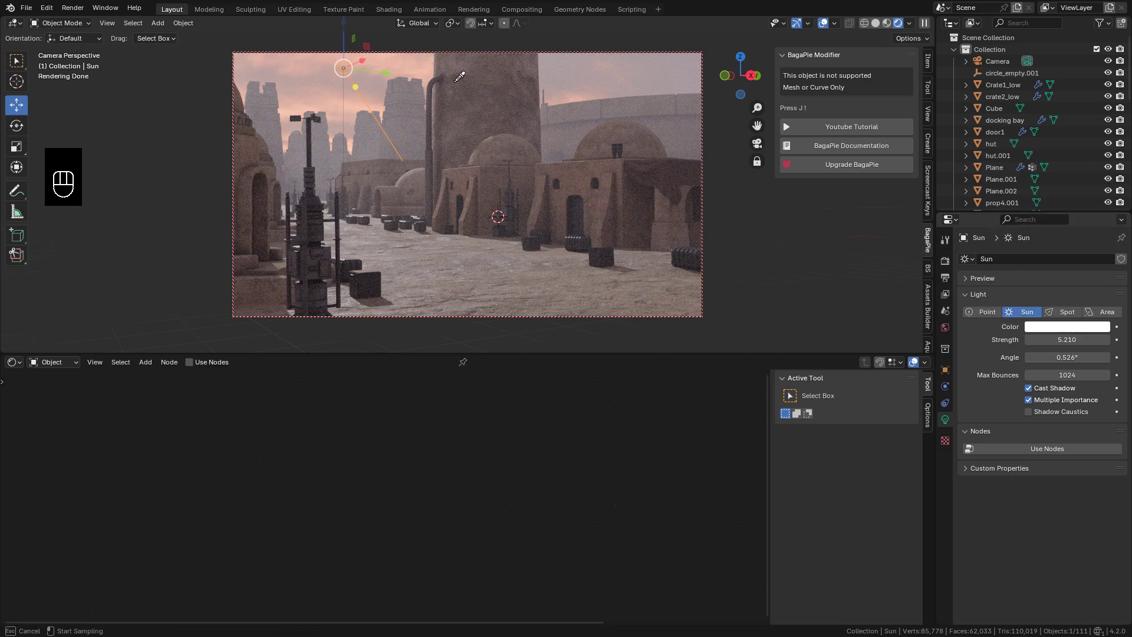
pyautogui.click(339, 97)
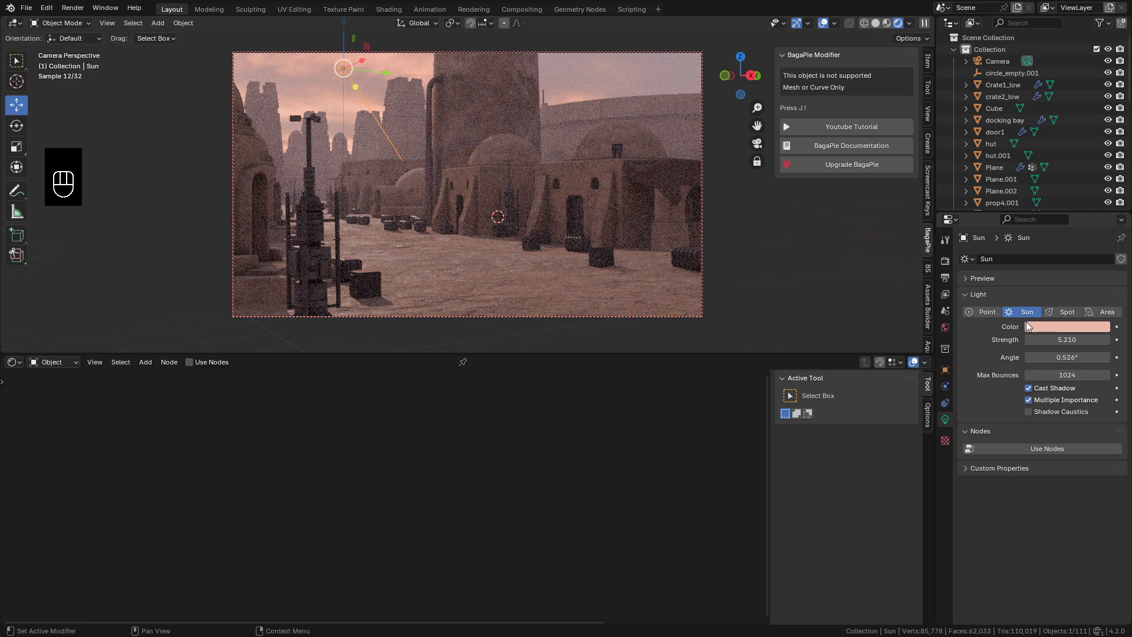
pyautogui.click(1063, 328)
pyautogui.click(1037, 214)
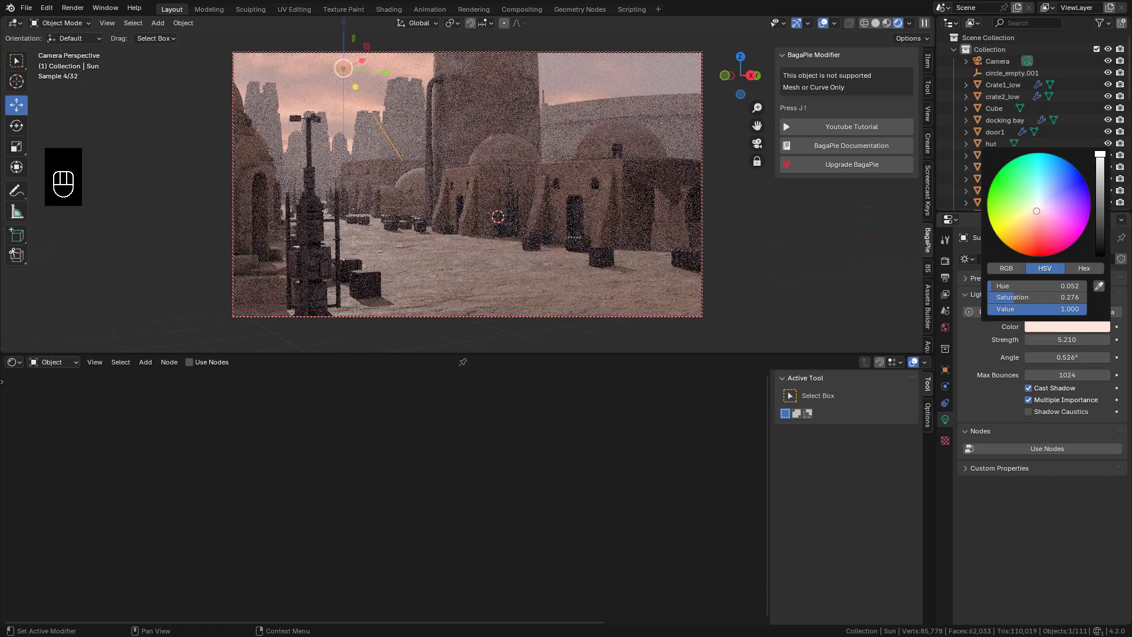
# Step: Rotate the sun about 10° around Z, move it beside the left edge of the camera frame, and rotate it about 11° in view
pyautogui.press('r')
pyautogui.press('z')
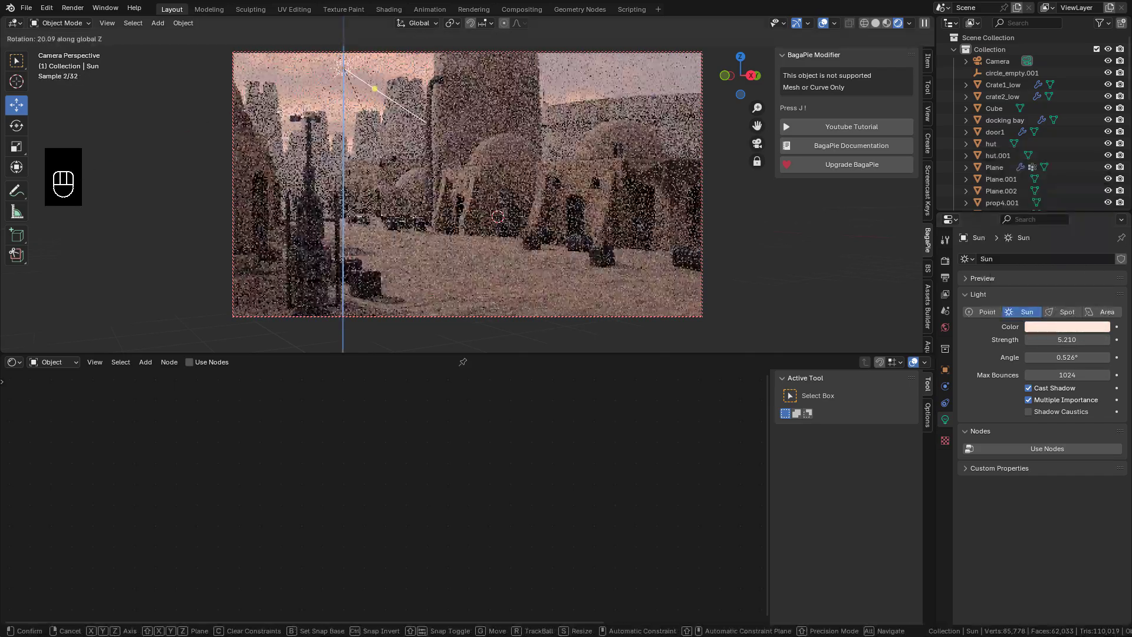
pyautogui.click(497, 217)
pyautogui.press('g')
pyautogui.press('r')
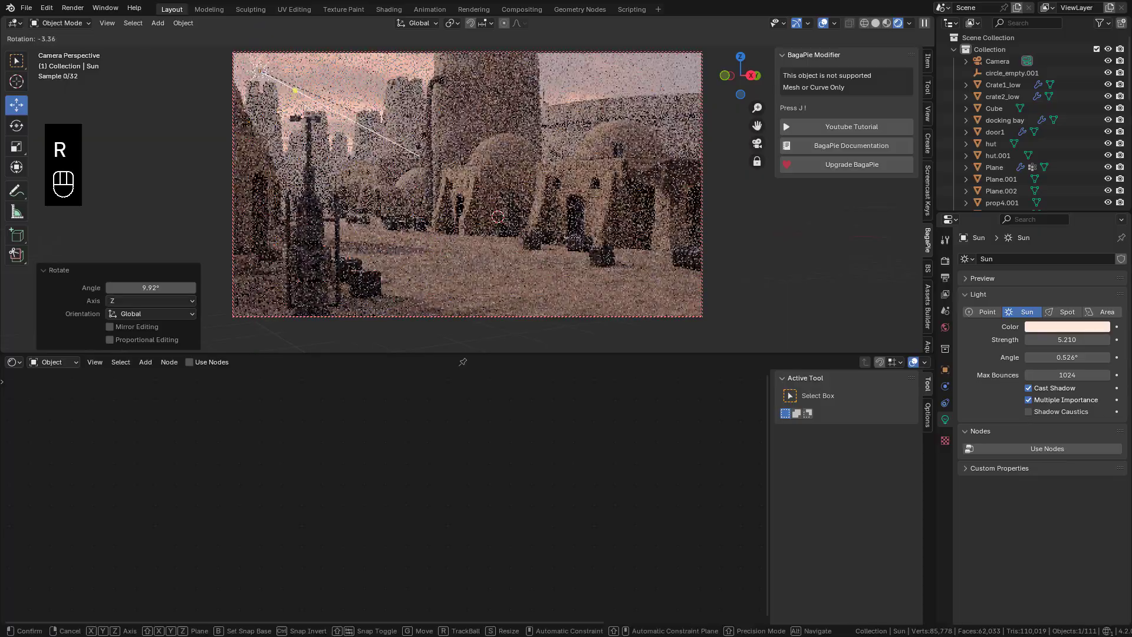
pyautogui.click(476, 230)
# Step: Fine-tune the sun's direction with a final rotation of about -3.4° in view and raise its strength
pyautogui.press('r')
pyautogui.press('z')
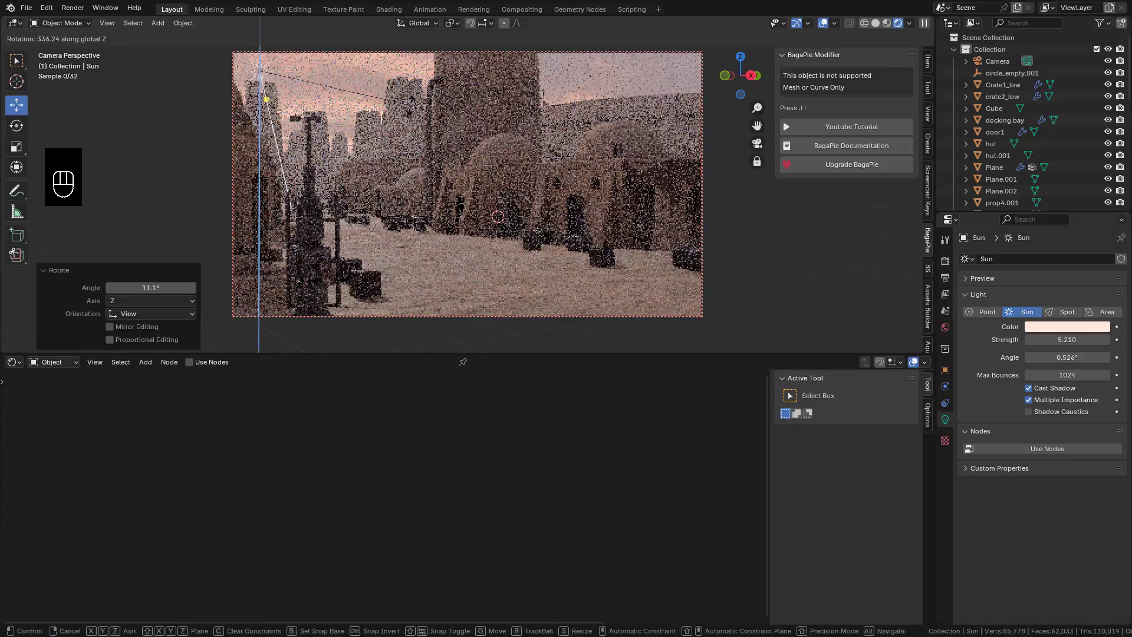
pyautogui.click(430, 200)
pyautogui.press('r')
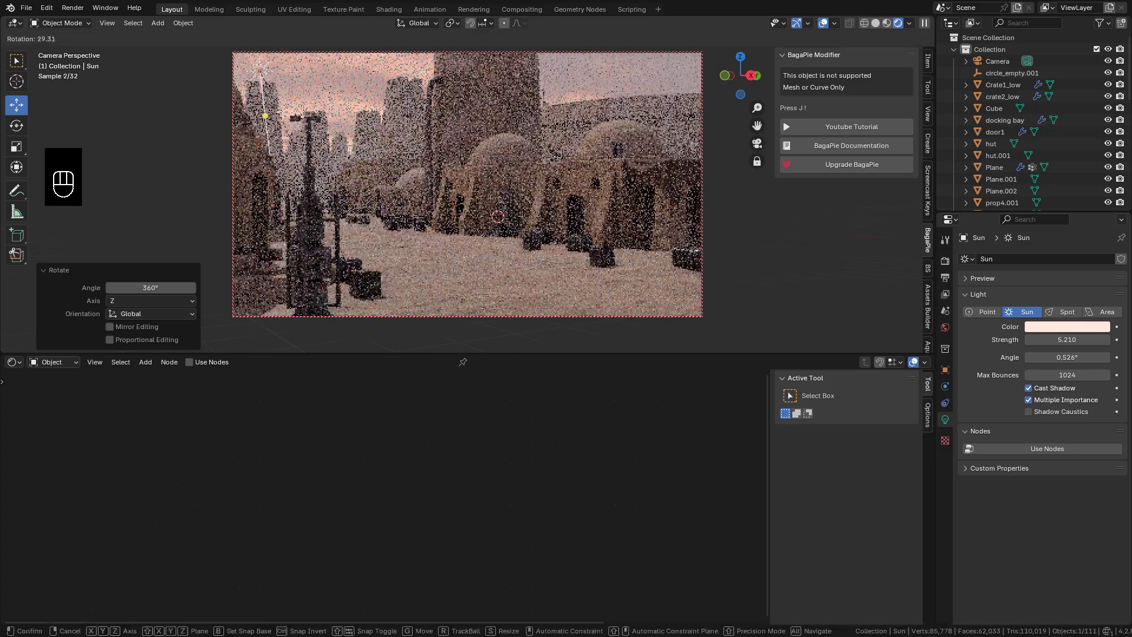
pyautogui.rightClick(430, 200)
pyautogui.press('r')
pyautogui.click(430, 200)
pyautogui.moveTo(1062, 337); pyautogui.dragTo(1107, 336)
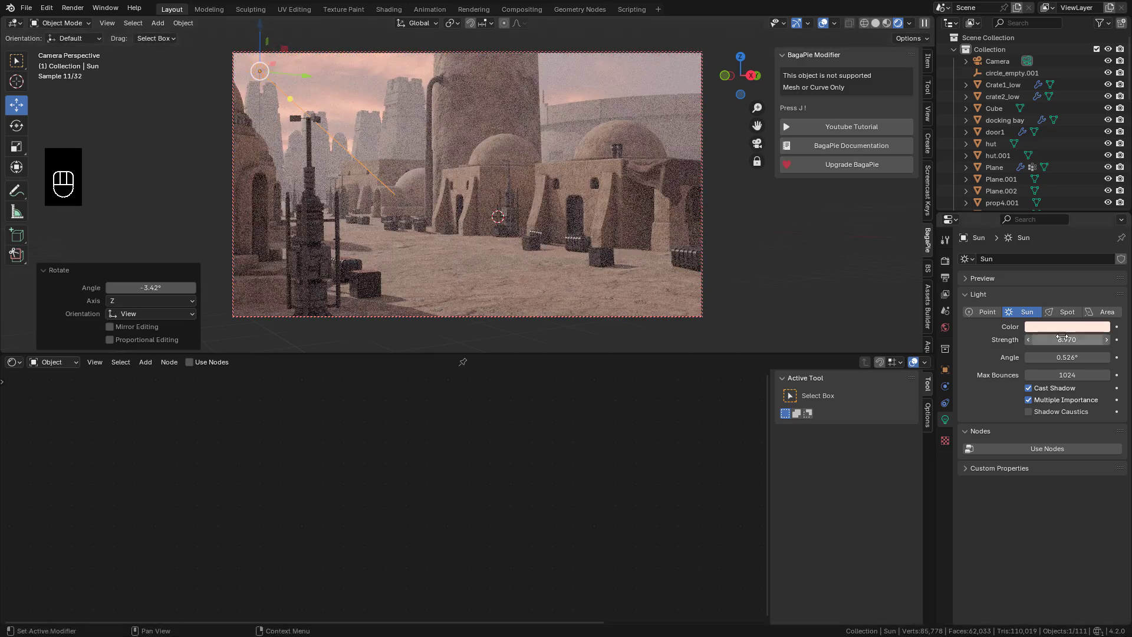
# Step: Set the enclosing cube's Volume Scatter density to 0.003 and slightly raise its anisotropy
pyautogui.click(565, 67)
pyautogui.click(466, 541)
pyautogui.write('3')
pyautogui.press('Return')
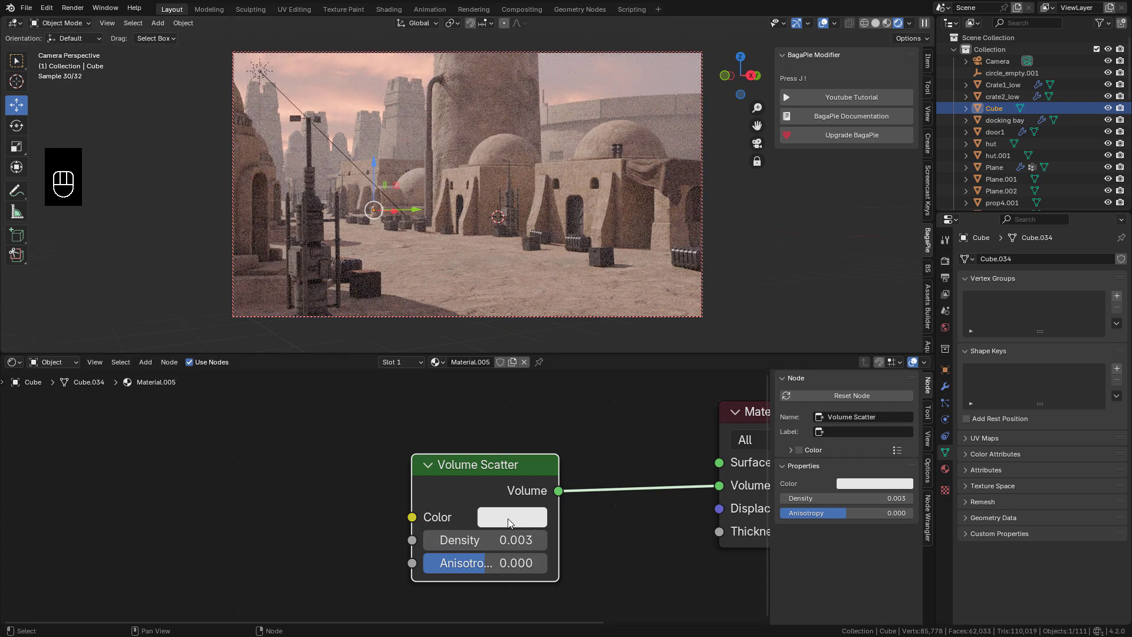
pyautogui.moveTo(481, 567); pyautogui.dragTo(486, 568)
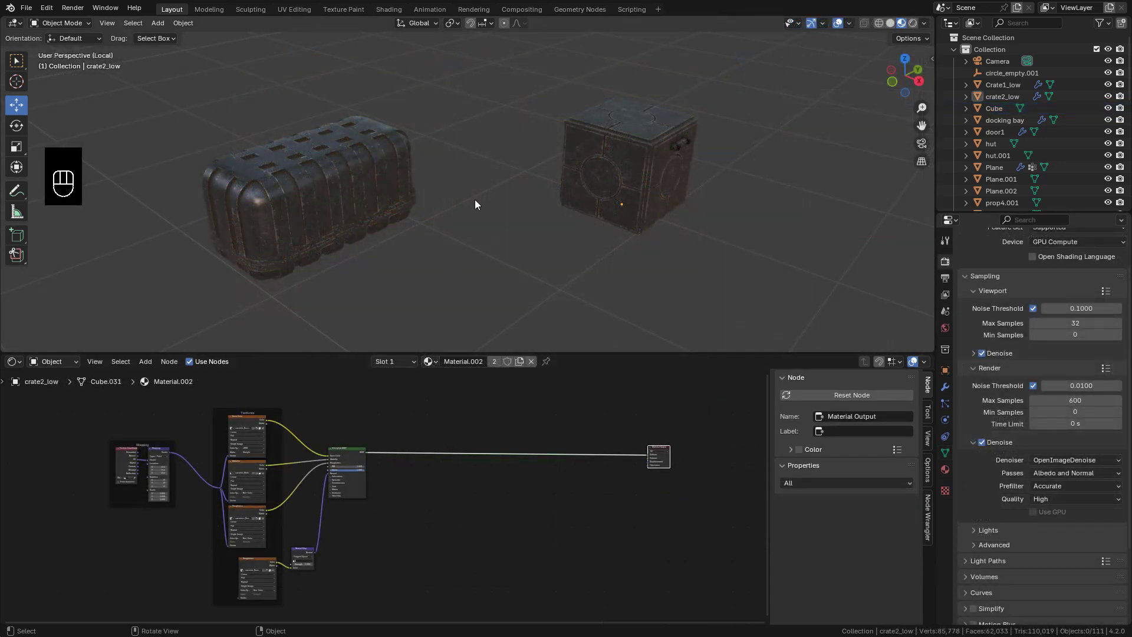
# Step: Add a second Principled BSDF to the crate material Material.002, between the existing shader and the material output
pyautogui.moveTo(386, 194); pyautogui.dragTo(379, 179, button='middle')
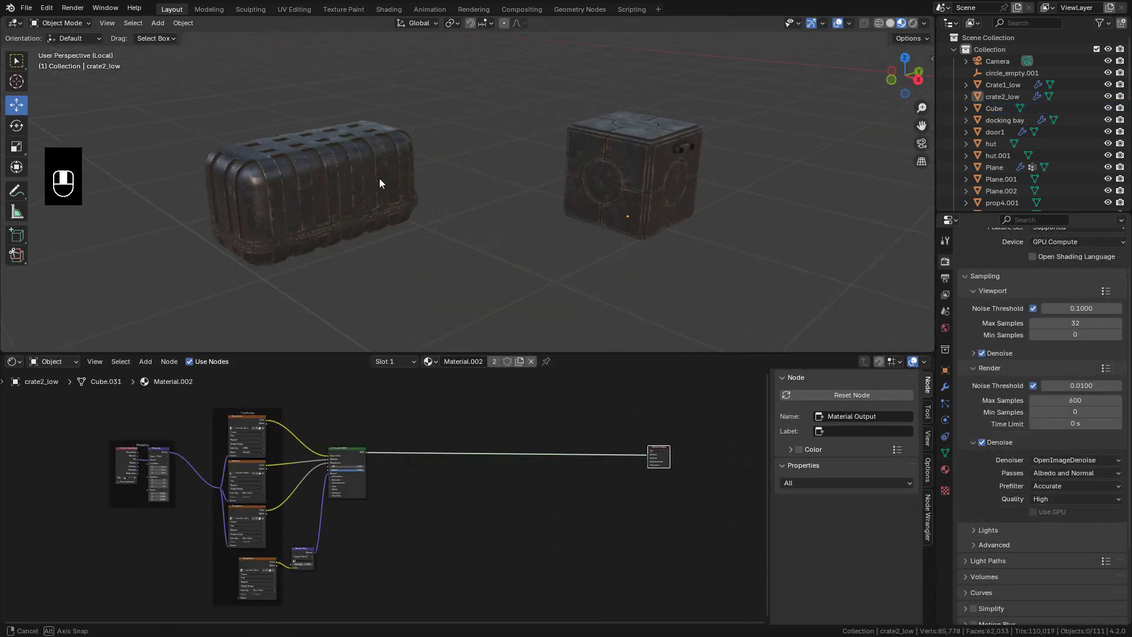
pyautogui.scroll(4, 477, 437)
pyautogui.moveTo(751, 446); pyautogui.dragTo(646, 446, button='middle')
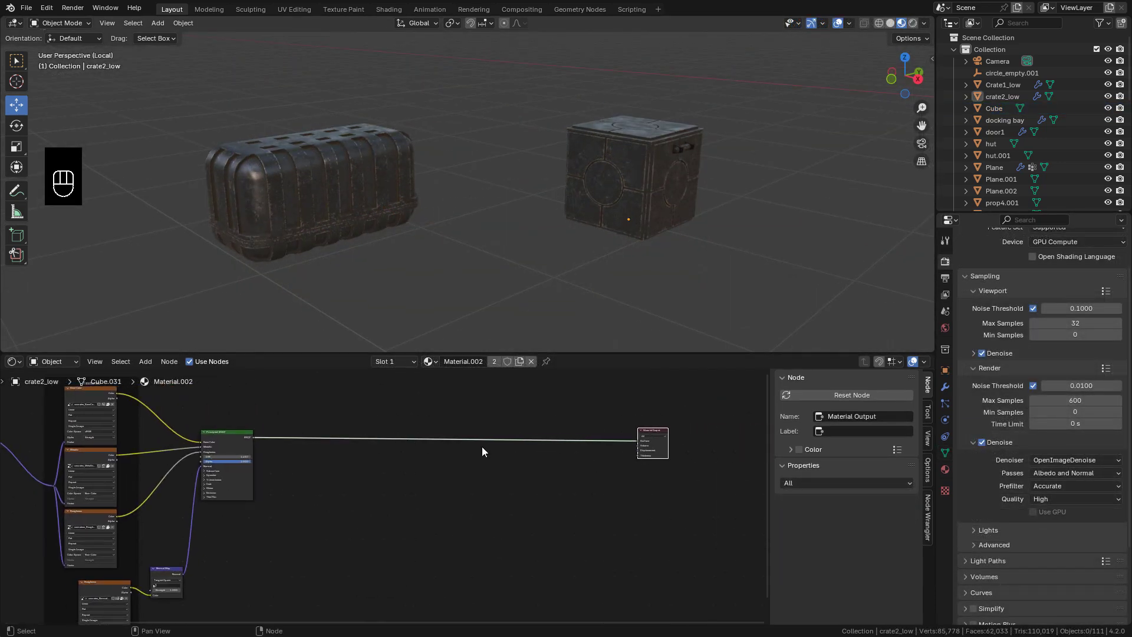
pyautogui.hotkey('shift', 'a')
pyautogui.moveTo(457, 435)
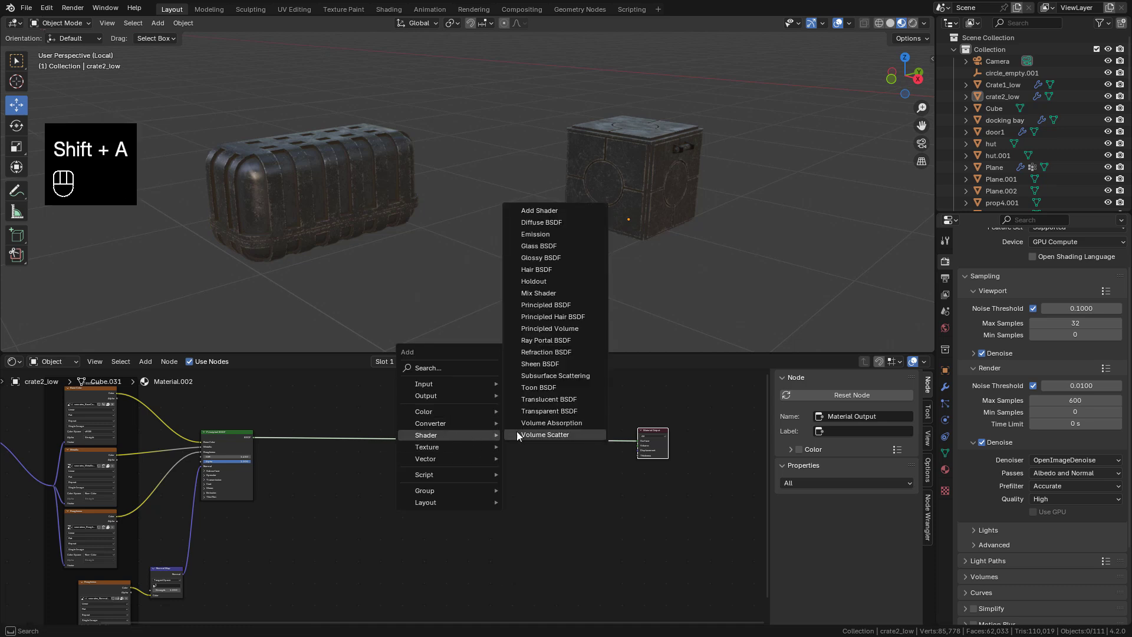
pyautogui.click(551, 304)
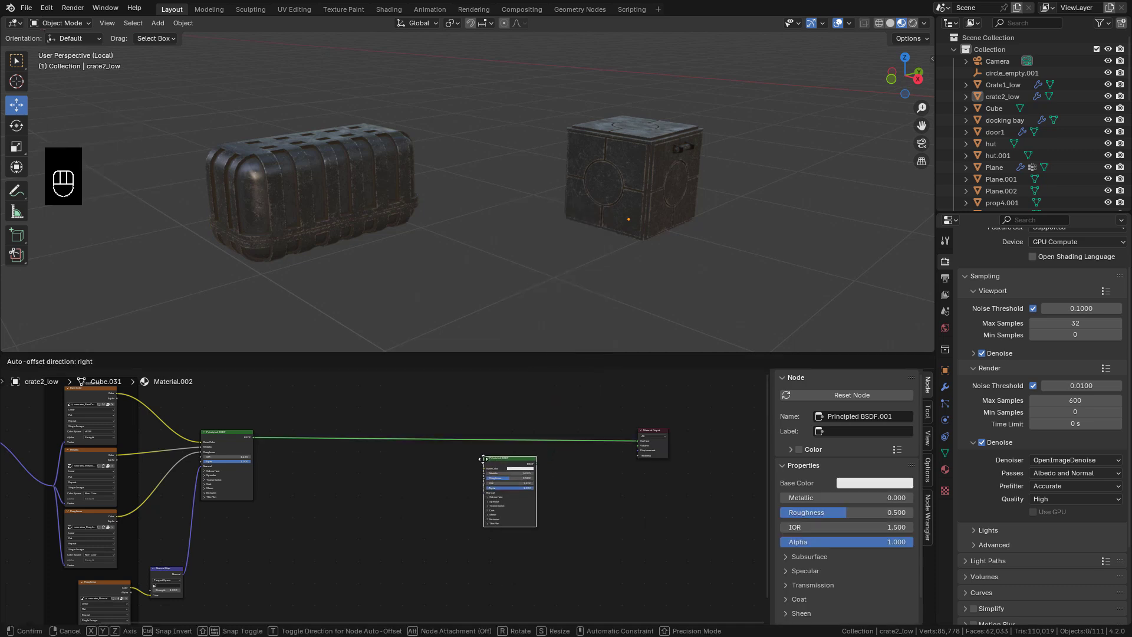
pyautogui.click(591, 446)
# Step: Insert a Mix Shader before the crate material's output and connect the new Principled BSDF to its second shader input
pyautogui.hotkey('shift', 'a')
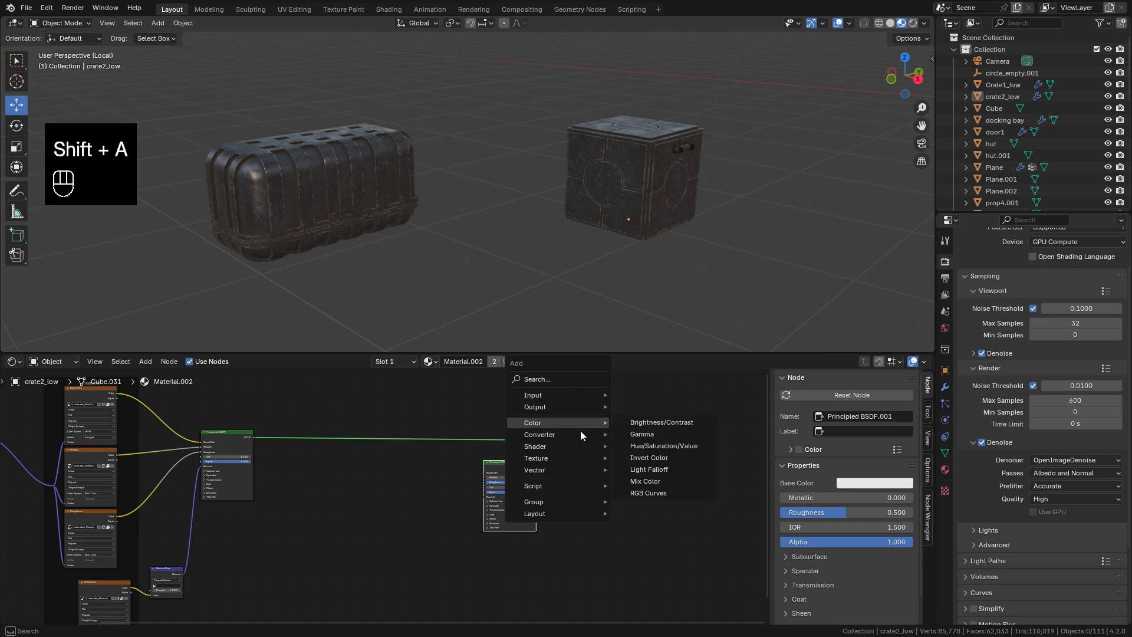
pyautogui.moveTo(561, 447)
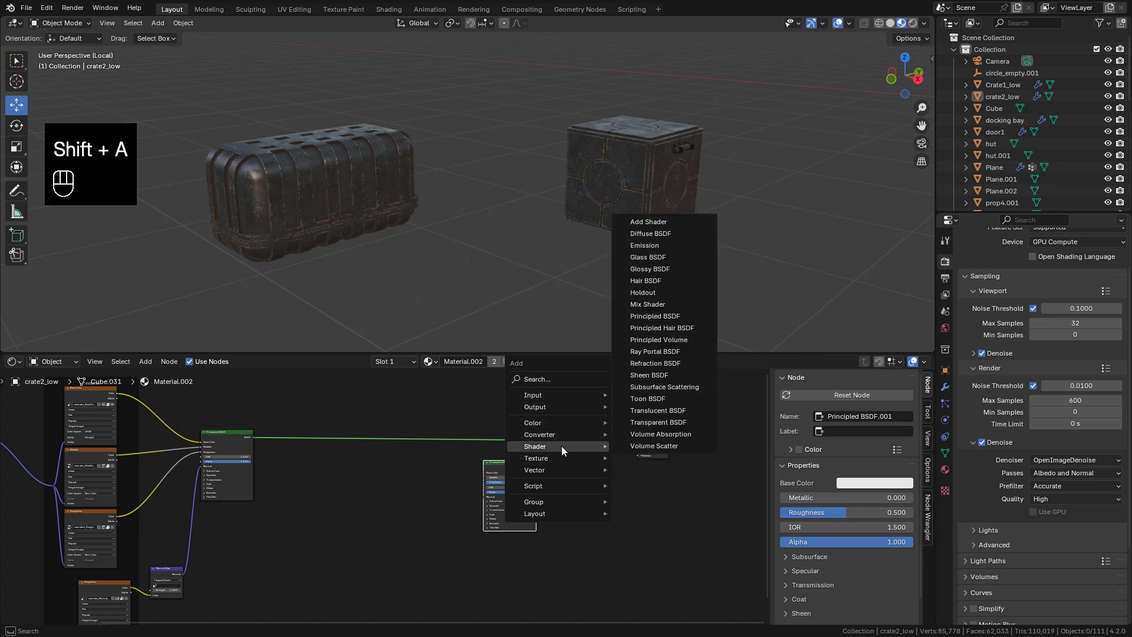
pyautogui.click(649, 304)
pyautogui.click(592, 430)
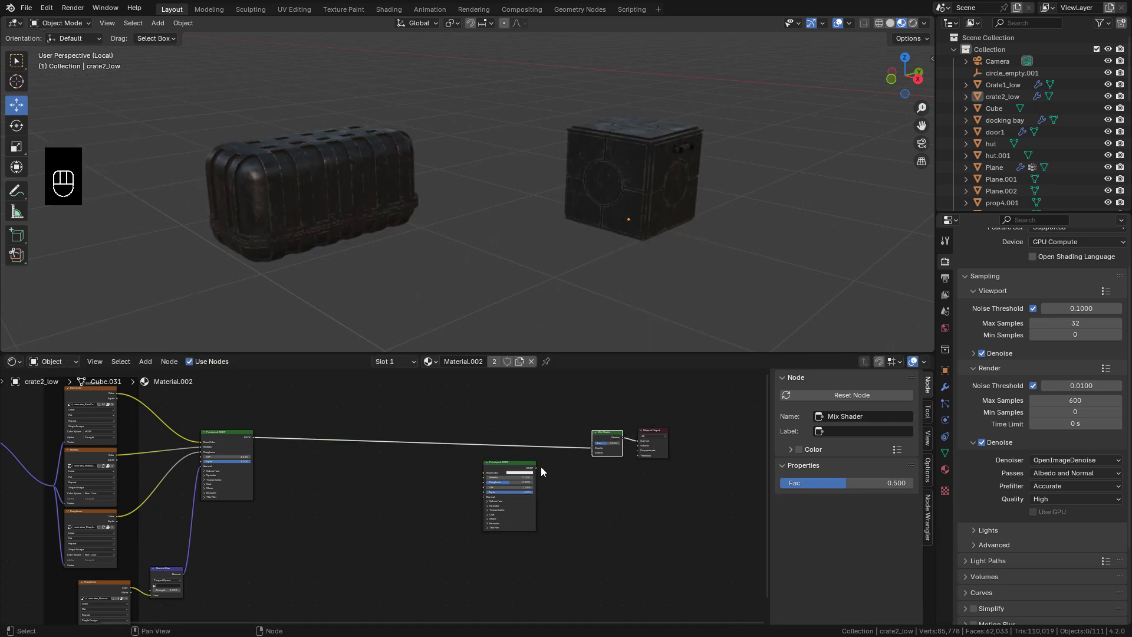
pyautogui.moveTo(536, 468); pyautogui.dragTo(592, 453)
pyautogui.scroll(2, 606, 444)
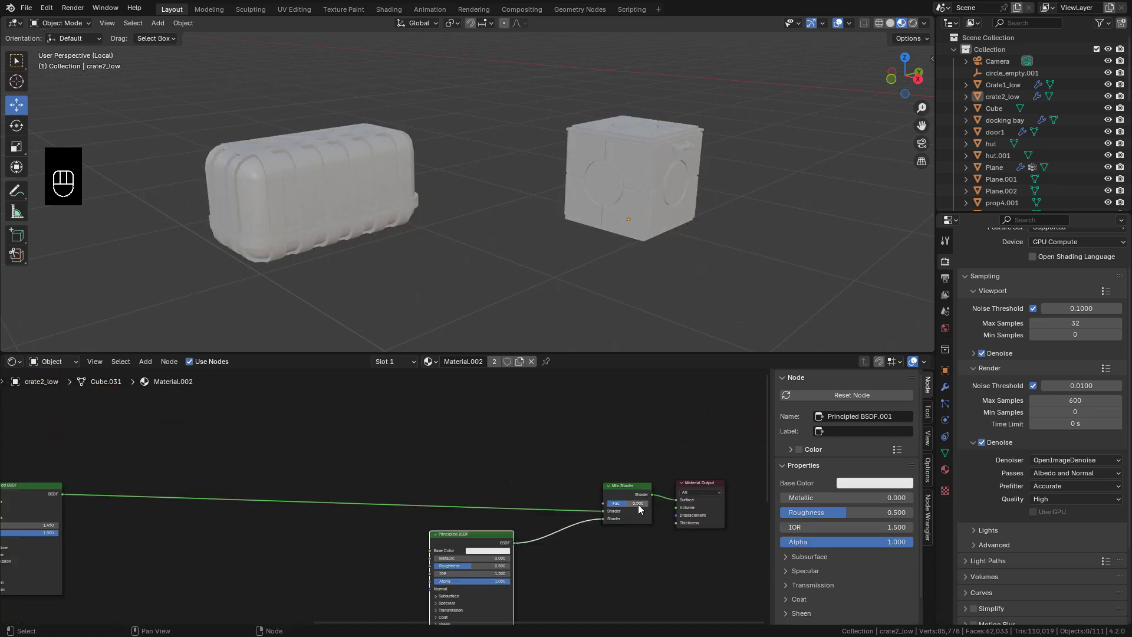
# Step: Add a Gradient Texture and connect its Color output to the Mix Shader's Fac input
pyautogui.hotkey('shift', 'a')
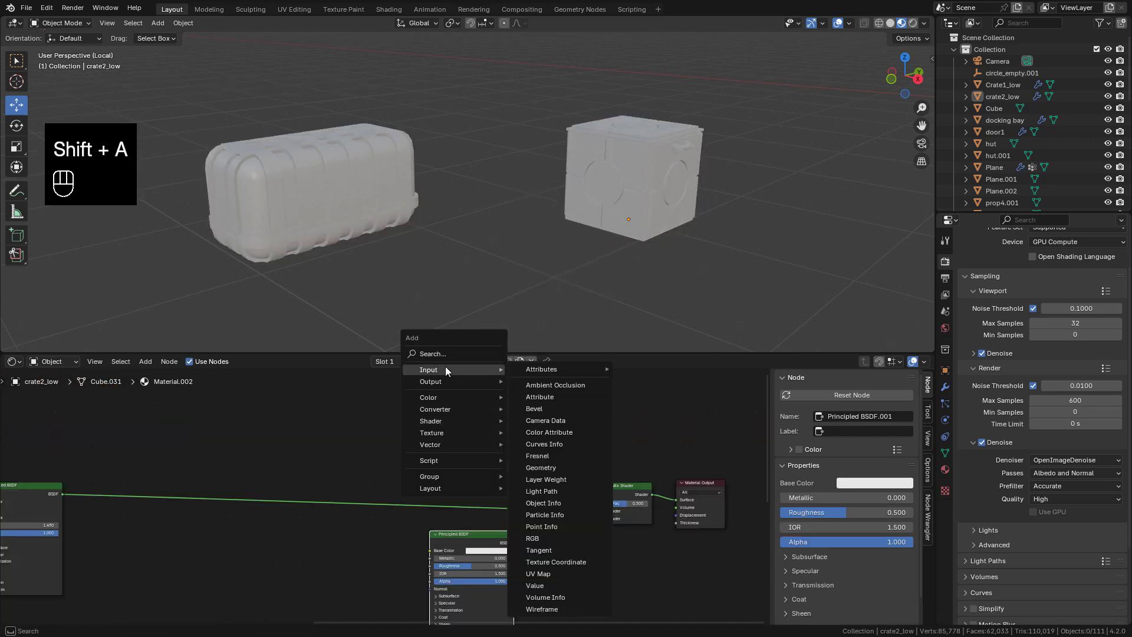
pyautogui.write('gra')
pyautogui.press('Return')
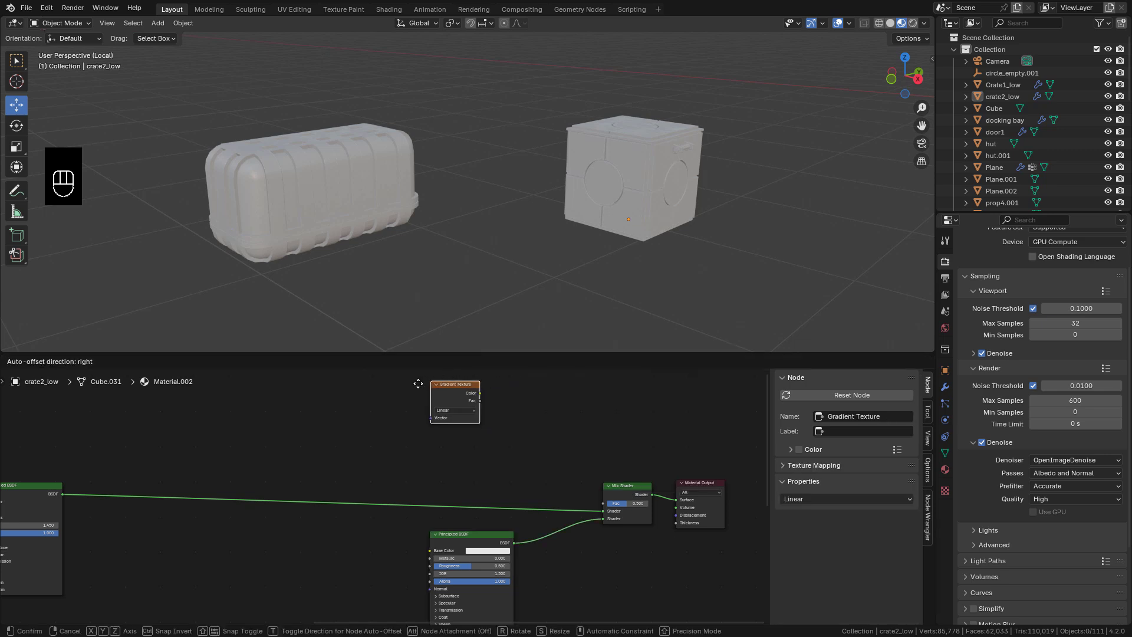
pyautogui.click(475, 415)
pyautogui.moveTo(472, 415); pyautogui.dragTo(605, 502)
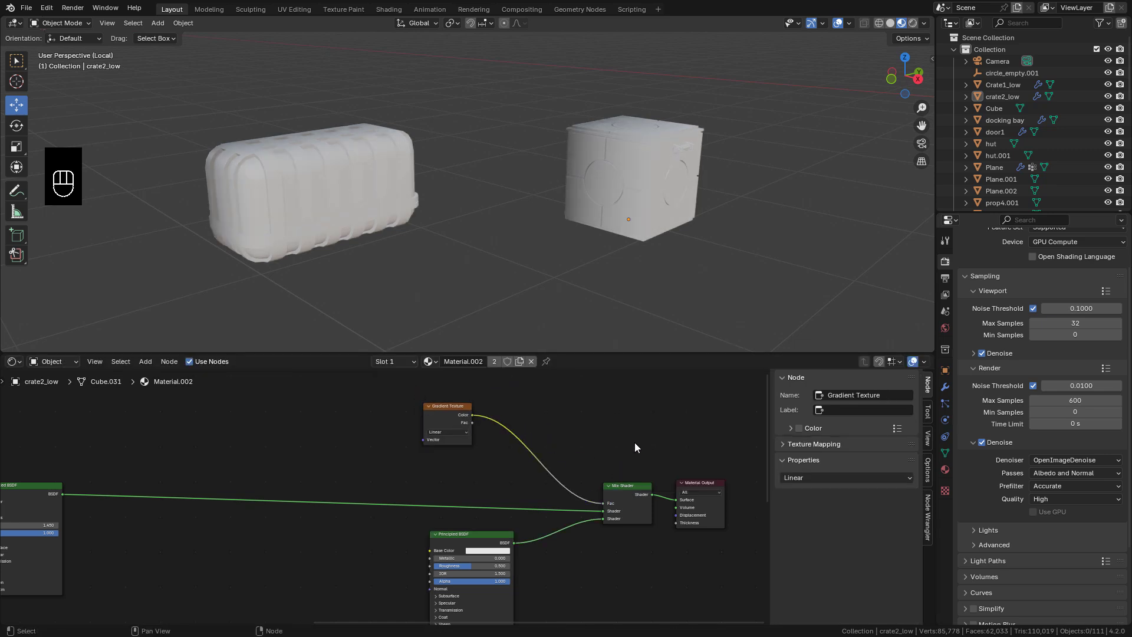
# Step: Insert a Color Ramp between the Gradient Texture and the Mix Shader's Fac input
pyautogui.hotkey('shift', 'a')
pyautogui.hotkey('shift', 'a')
pyautogui.write('col')
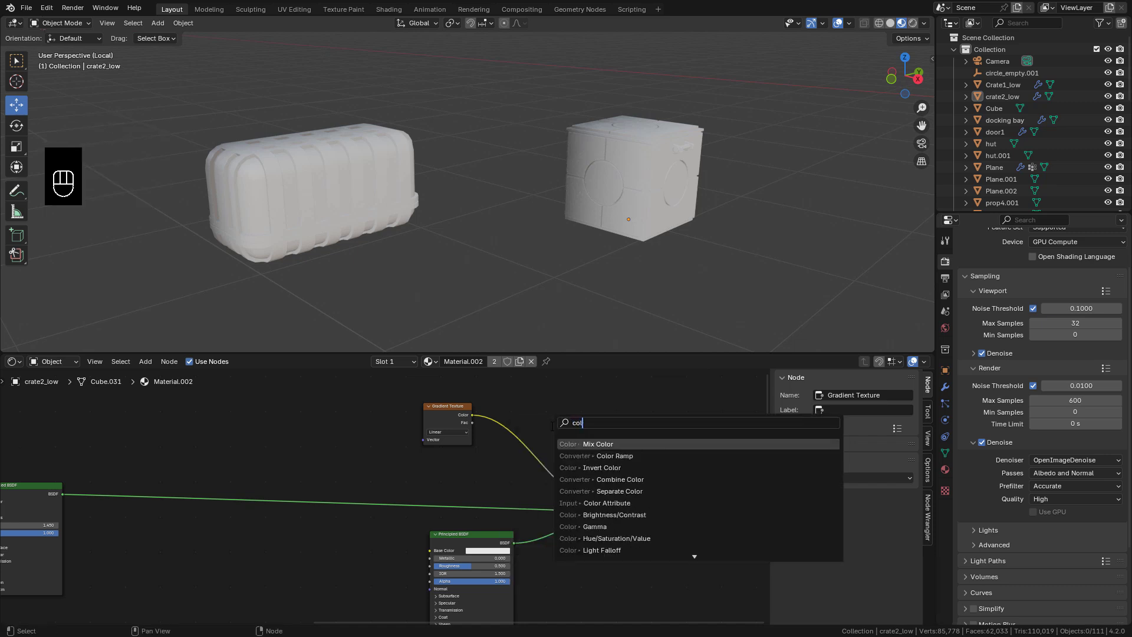
pyautogui.click(613, 456)
pyautogui.click(524, 407)
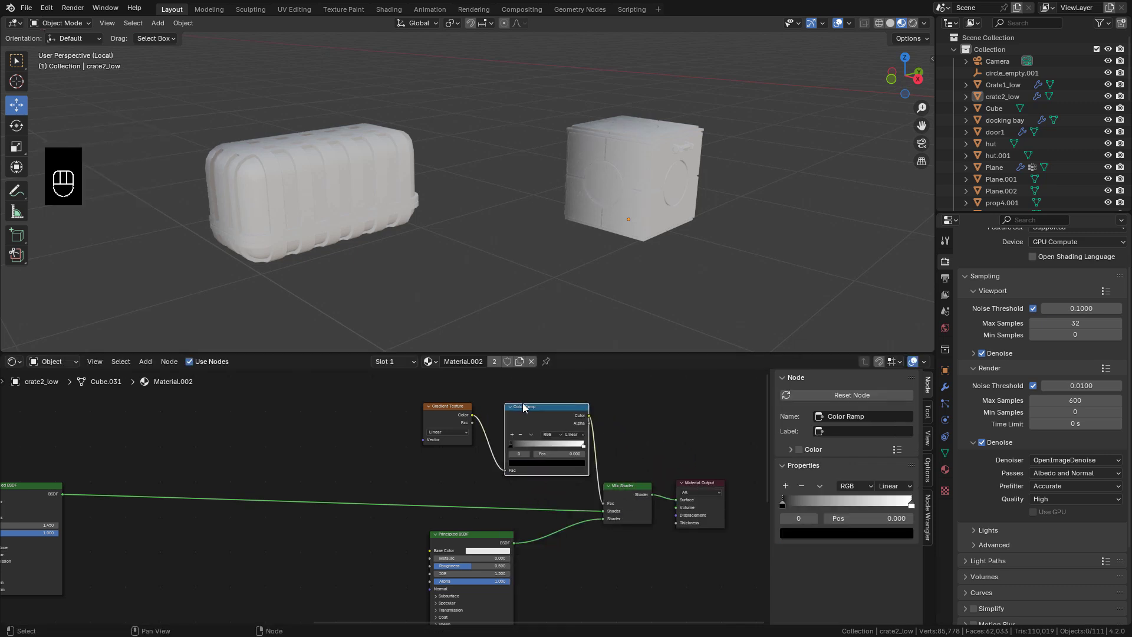
# Step: Set the new Principled BSDF's base color to a sandy brown with hue 0.083, saturation 0.476 and value 0.381
pyautogui.scroll(3, 473, 567)
pyautogui.click(513, 538)
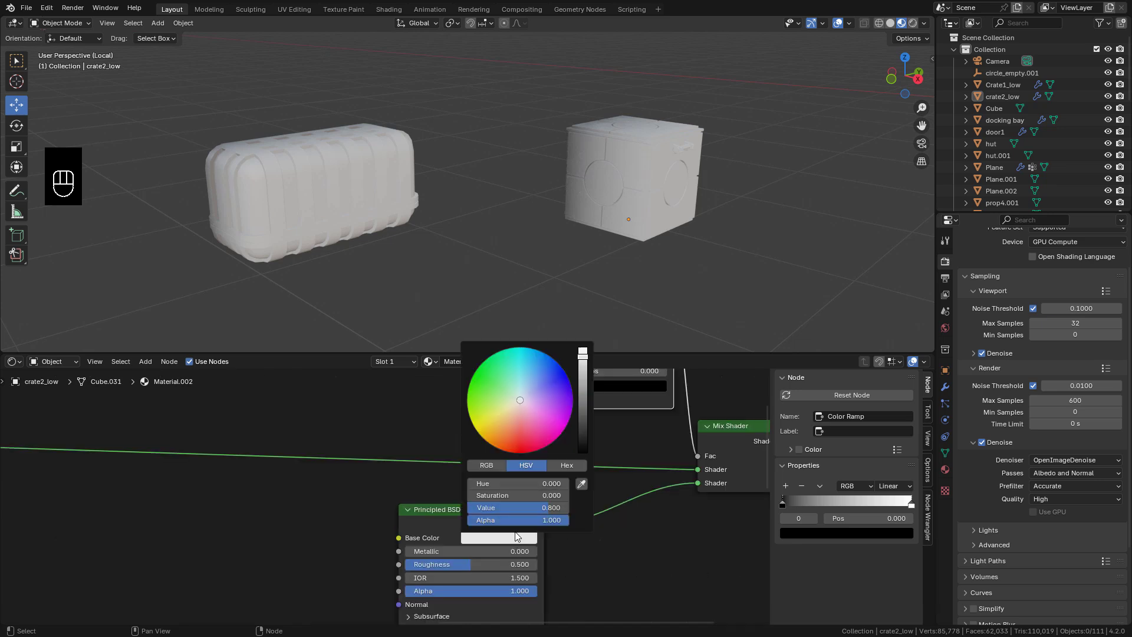
pyautogui.moveTo(517, 398); pyautogui.dragTo(514, 411)
pyautogui.moveTo(583, 354); pyautogui.dragTo(583, 381)
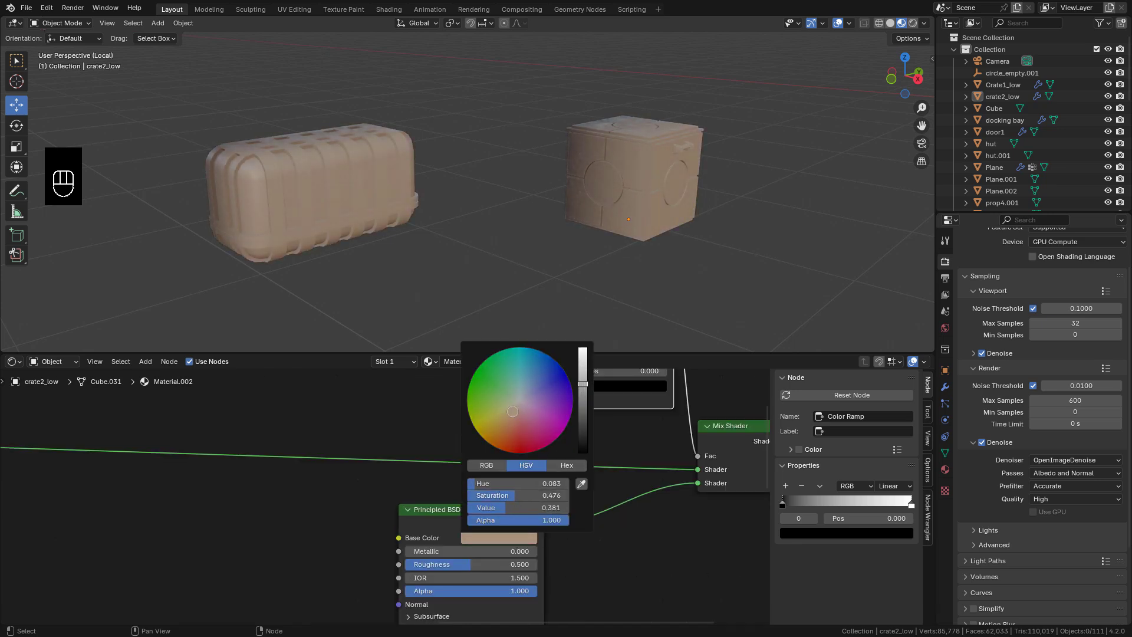
# Step: Move the Color Ramp's black stop to about the middle, use Ease interpolation, and darken the white stop to light grey
pyautogui.moveTo(604, 407); pyautogui.dragTo(593, 491, button='middle')
pyautogui.moveTo(528, 440); pyautogui.dragTo(590, 442)
pyautogui.click(638, 421)
pyautogui.click(645, 437)
pyautogui.click(653, 441)
pyautogui.click(649, 470)
pyautogui.moveTo(646, 283); pyautogui.dragTo(646, 313)
# Step: Add Texture Coordinate and Mapping nodes in front of the crate material's Gradient Texture
pyautogui.moveTo(439, 493); pyautogui.dragTo(531, 529, button='middle')
pyautogui.click(494, 423)
pyautogui.hotkey('ctrl', 't')
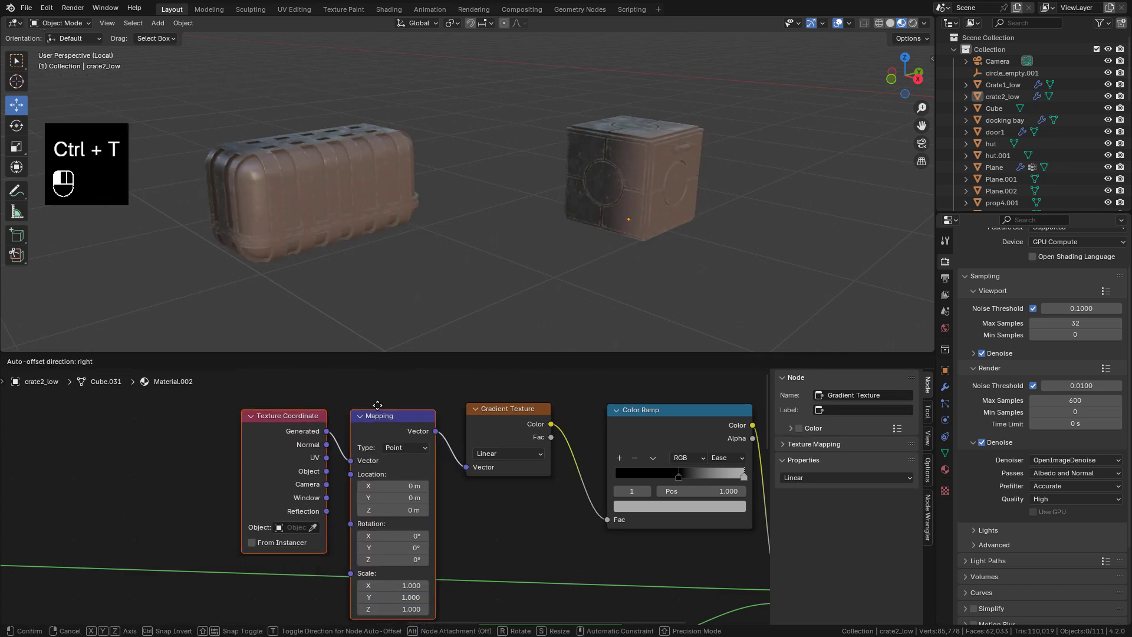
pyautogui.moveTo(341, 376); pyautogui.dragTo(341, 376)
pyautogui.moveTo(390, 466); pyautogui.dragTo(429, 451, button='middle')
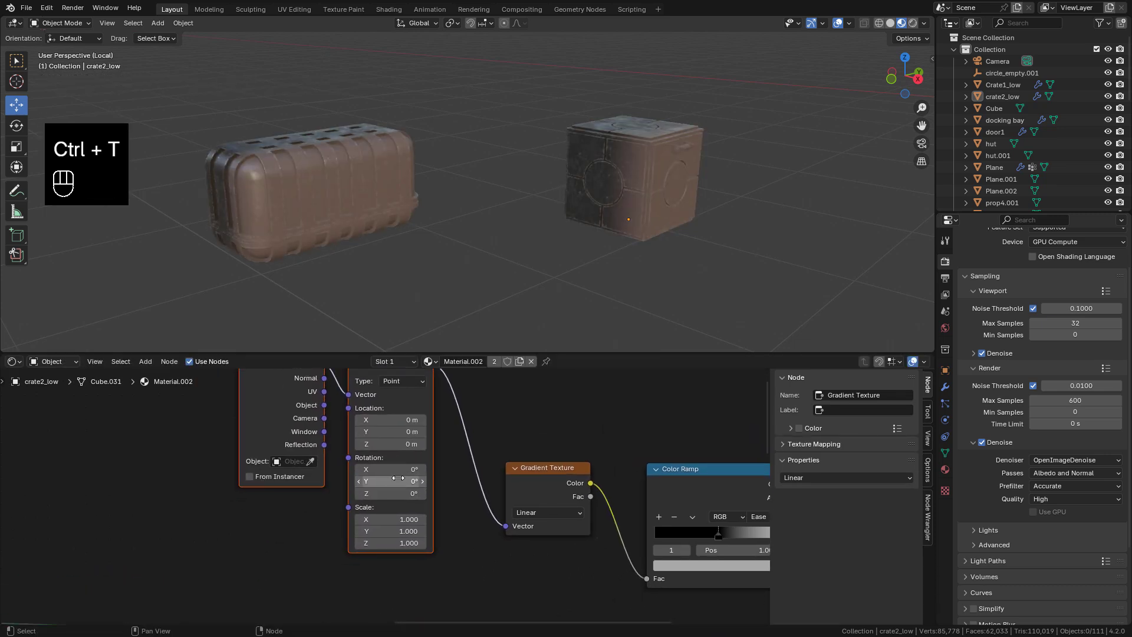
# Step: Set the Mapping node's Y rotation to -90° and its X location to 1.16 m
pyautogui.moveTo(398, 478); pyautogui.dragTo(366, 477)
pyautogui.rightClick(402, 482)
pyautogui.click(402, 482)
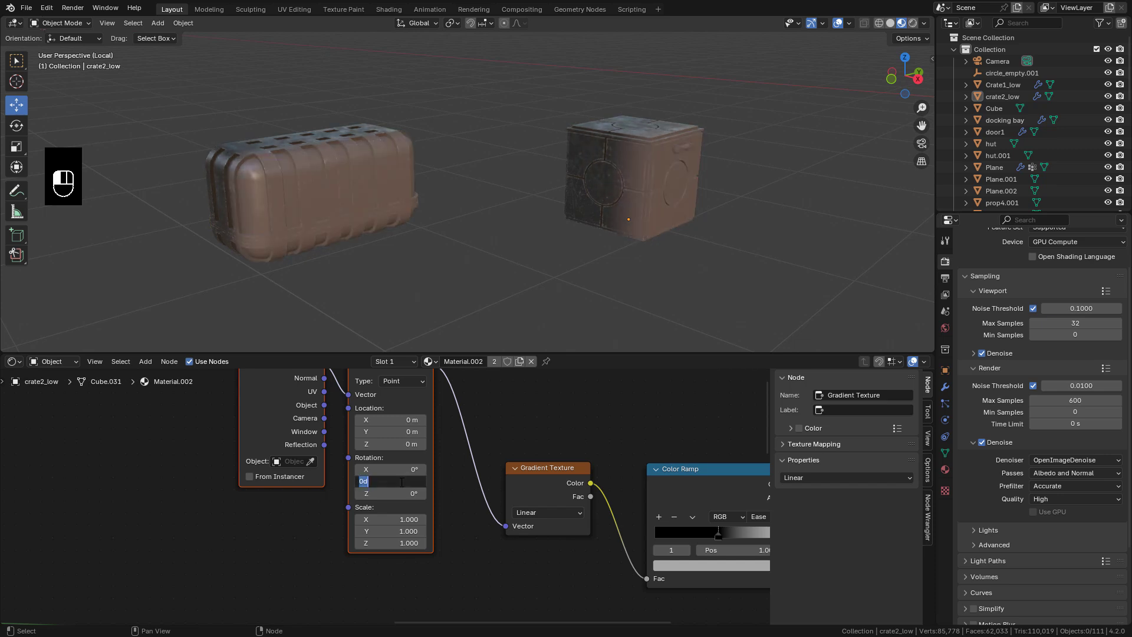
pyautogui.write('-90')
pyautogui.press('Return')
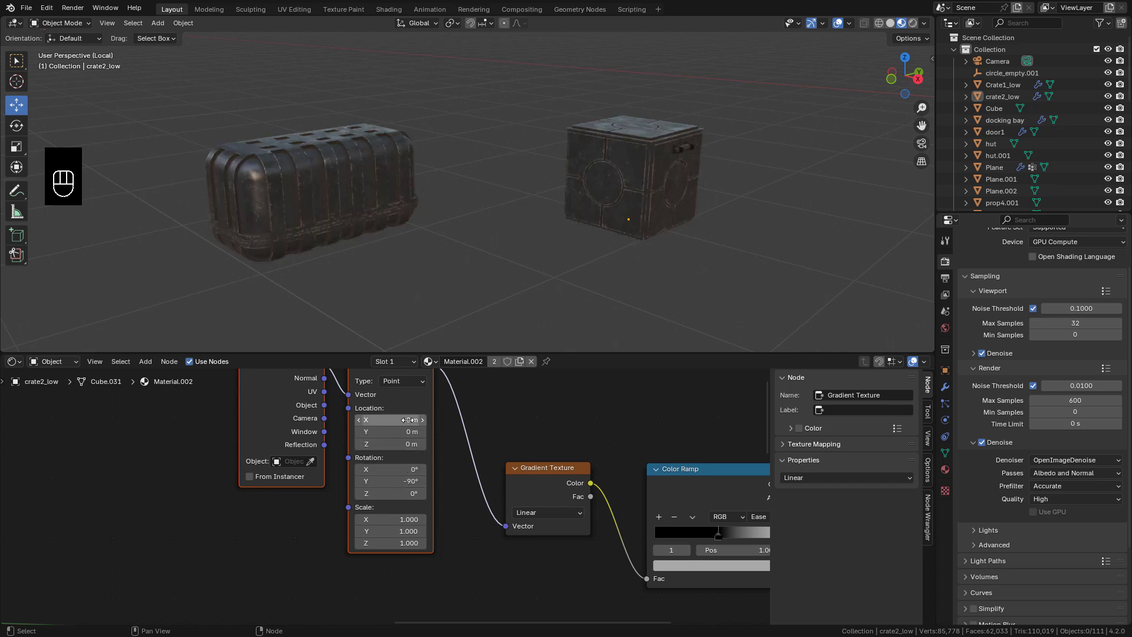
pyautogui.keyDown('shift'); pyautogui.moveTo(389, 420); pyautogui.dragTo(418, 420); pyautogui.keyUp('shift')
# Step: Darken the Color Ramp's light stop to a grey with value 0.223
pyautogui.moveTo(585, 489); pyautogui.dragTo(494, 475, button='middle')
pyautogui.click(694, 535)
pyautogui.click(682, 551)
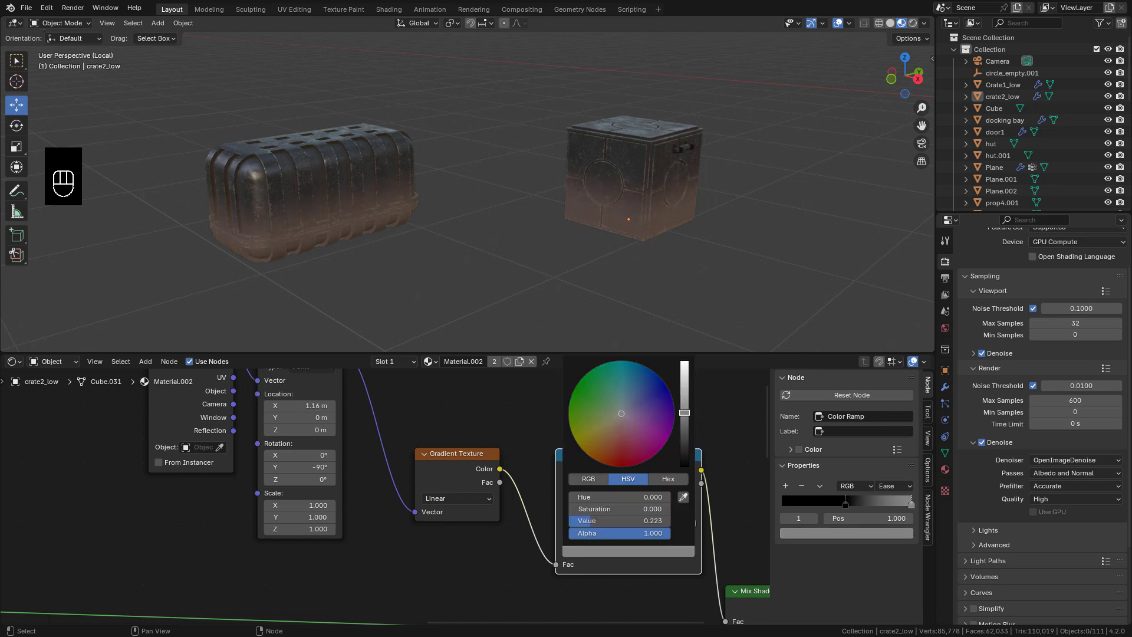
# Step: Insert a Mix Color node between the crate material's Mapping and Gradient Texture nodes
pyautogui.scroll(-3, 395, 413)
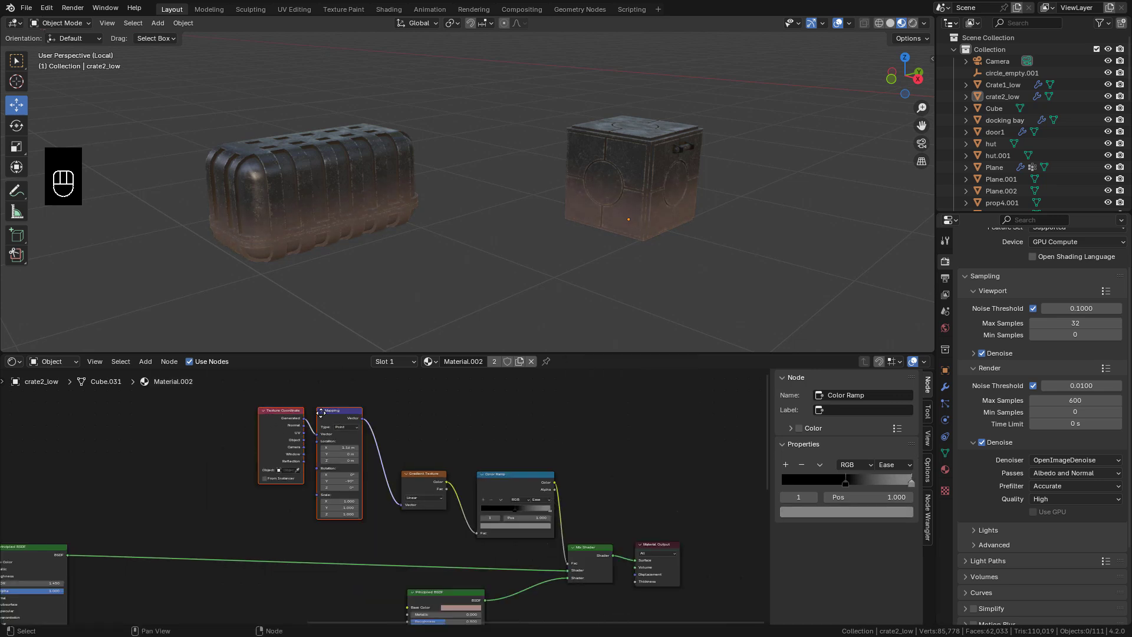
pyautogui.hotkey('shift', 'a')
pyautogui.write('mix')
pyautogui.press('Return')
pyautogui.click(470, 442)
# Step: Add a Noise Texture and connect its Fac output to the Mix node's B input
pyautogui.hotkey('shift', 'a')
pyautogui.write('noise')
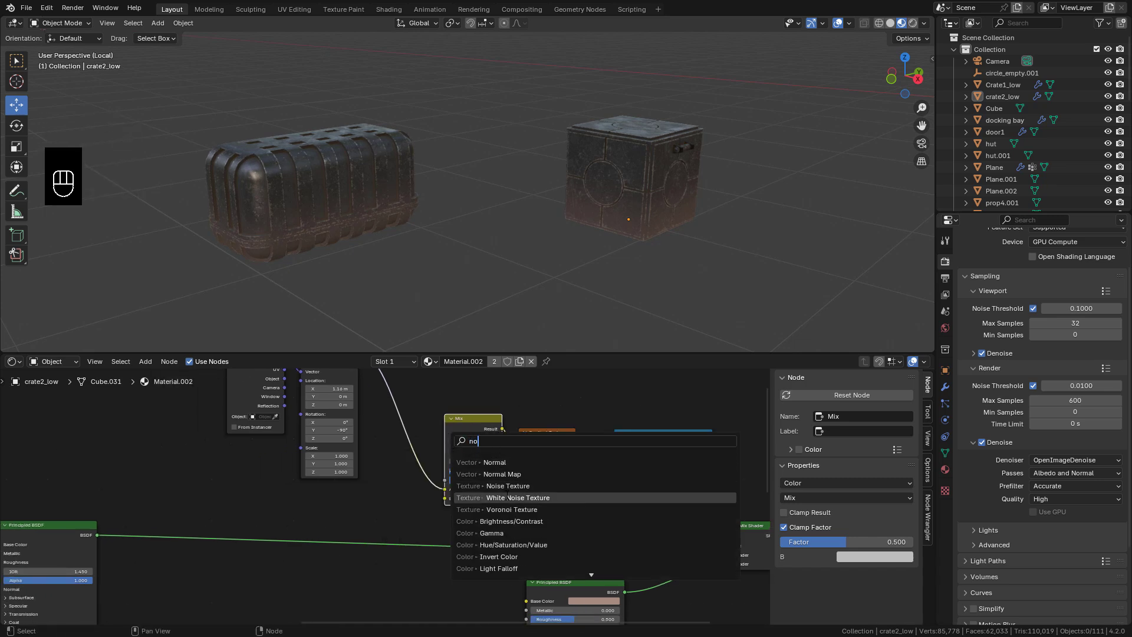
pyautogui.press('Return')
pyautogui.click(193, 425)
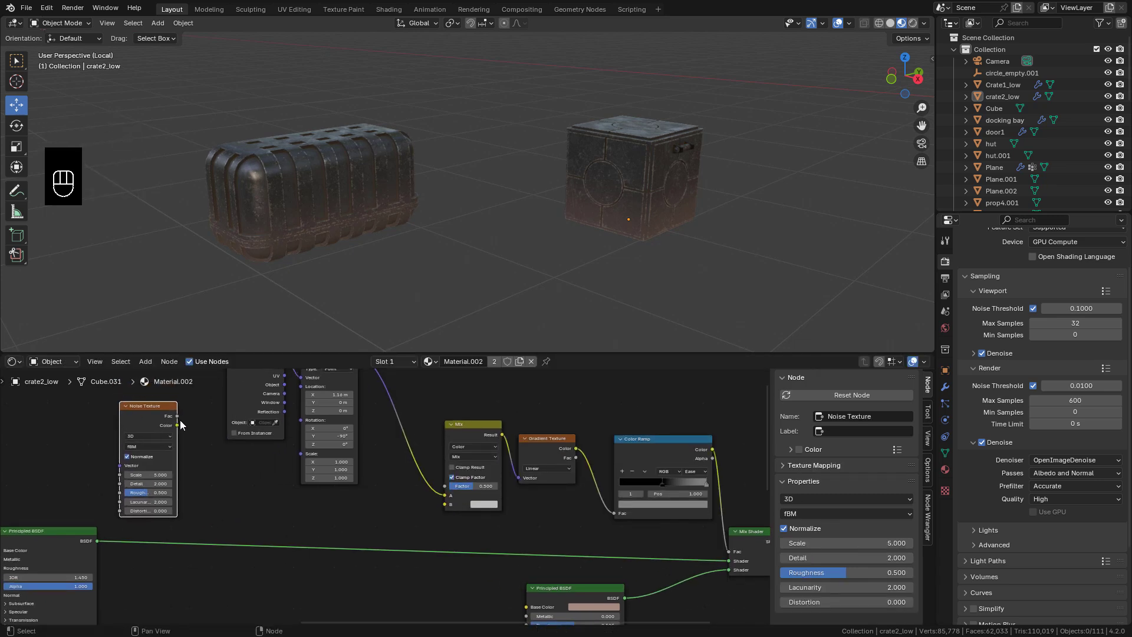
pyautogui.moveTo(177, 416); pyautogui.dragTo(444, 506)
pyautogui.scroll(1, 466, 502)
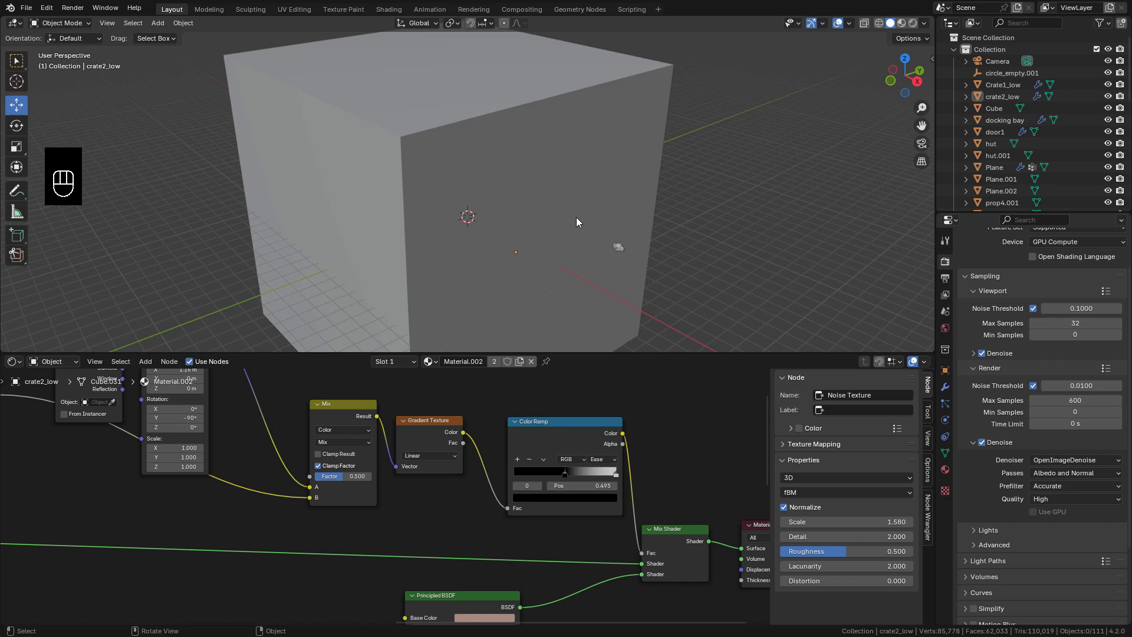
# Step: Duplicate the enclosing haze cube in place and scale the copy down to about 0.94
pyautogui.click(548, 101)
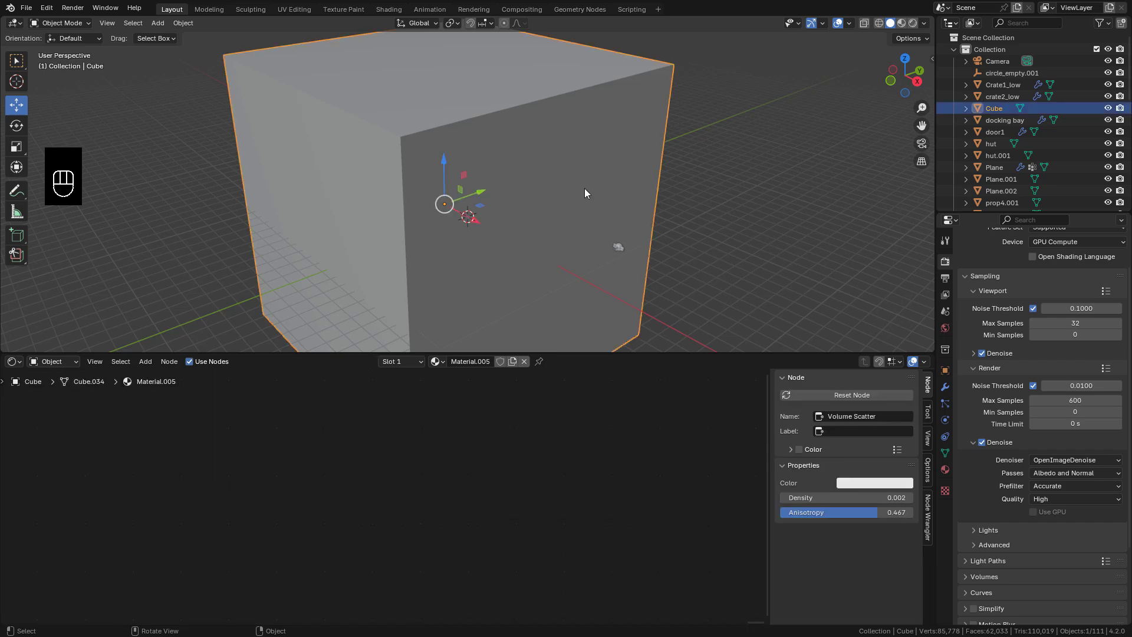
pyautogui.hotkey('shift', 'd')
pyautogui.rightClick(635, 207)
pyautogui.press('s')
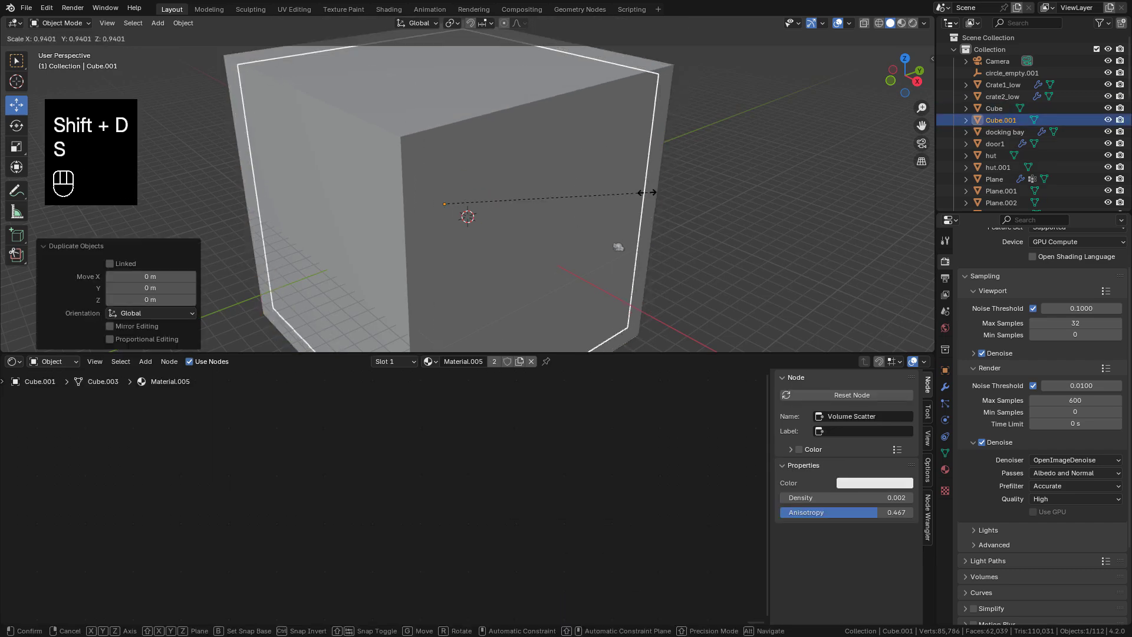
pyautogui.click(645, 193)
# Step: Hide the original enclosing cube and give the duplicate its own copy of Material.005
pyautogui.click(674, 68)
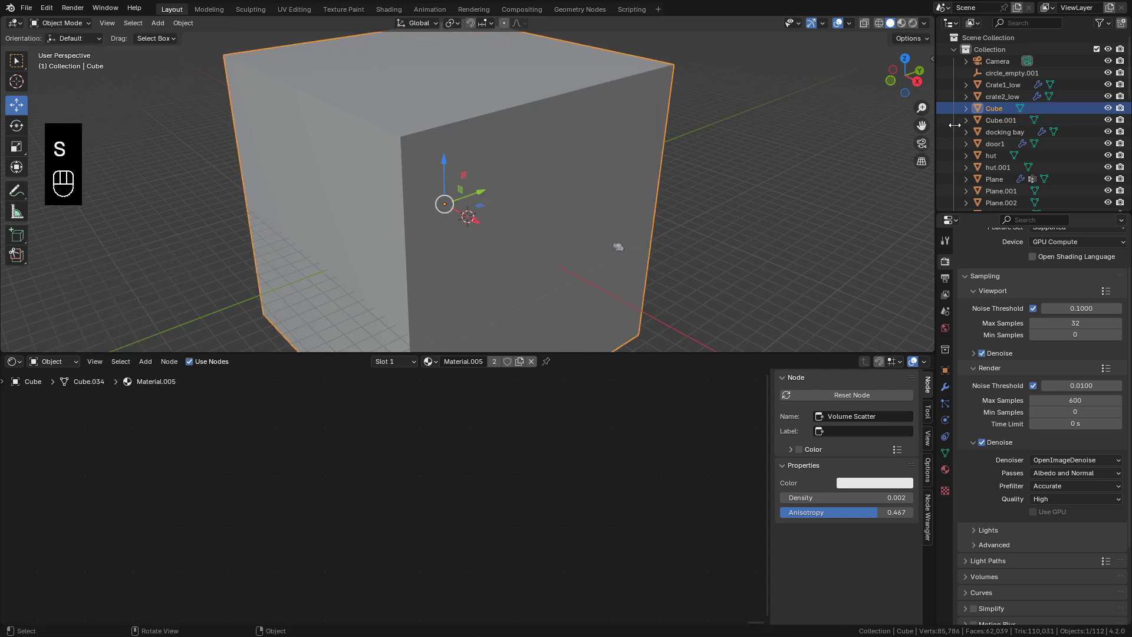
pyautogui.click(1108, 109)
pyautogui.click(566, 277)
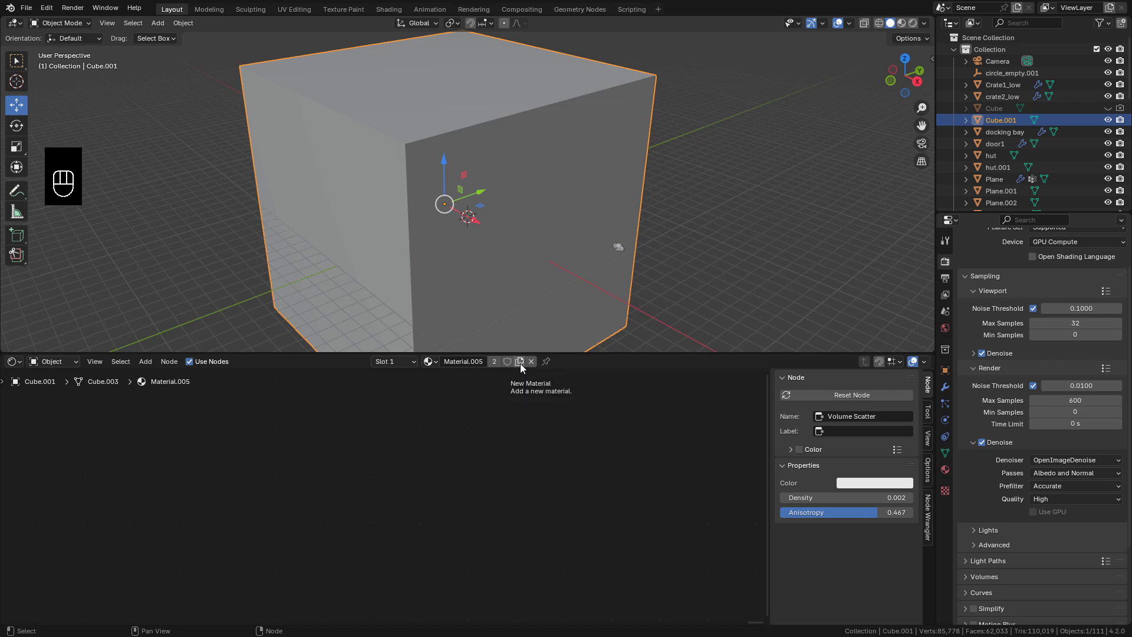
pyautogui.click(519, 362)
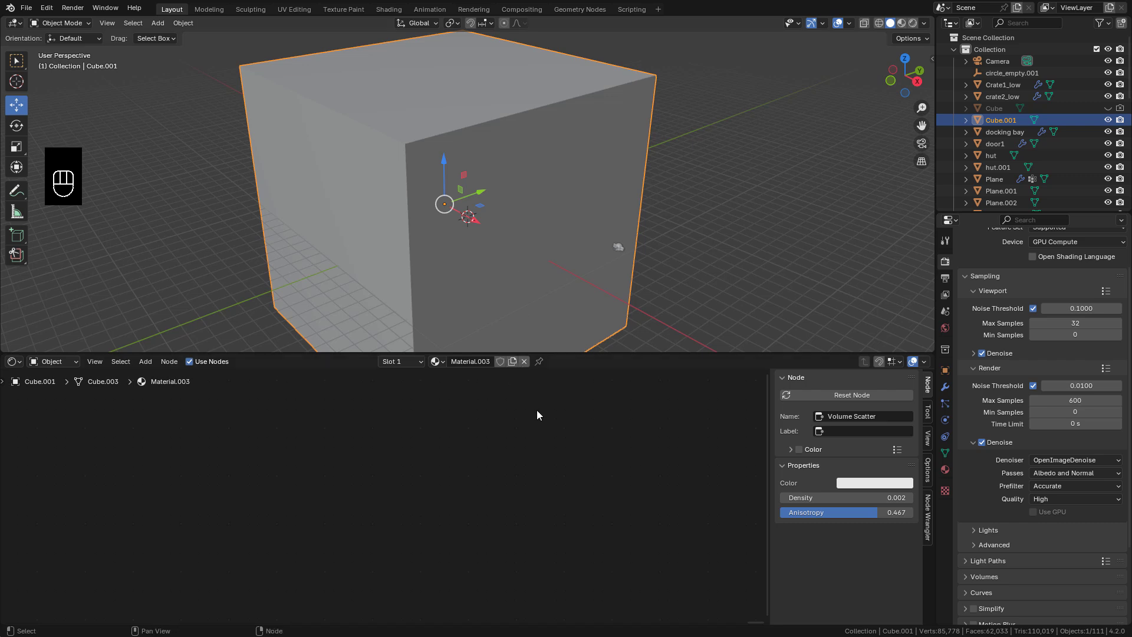
# Step: Add a Gradient Texture to the duplicate cube's material and connect its Color output to the Volume Scatter's Color input
pyautogui.scroll(-8, 536, 448)
pyautogui.moveTo(243, 500); pyautogui.dragTo(515, 455, button='middle')
pyautogui.scroll(8, 515, 454)
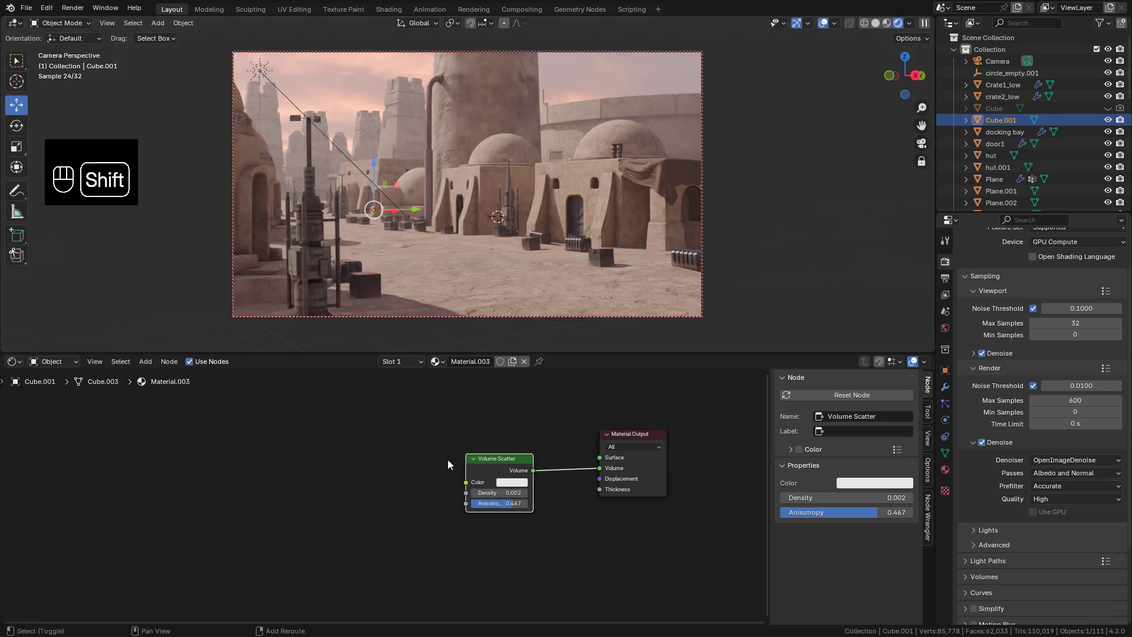
pyautogui.hotkey('shift', 'a')
pyautogui.click(401, 455)
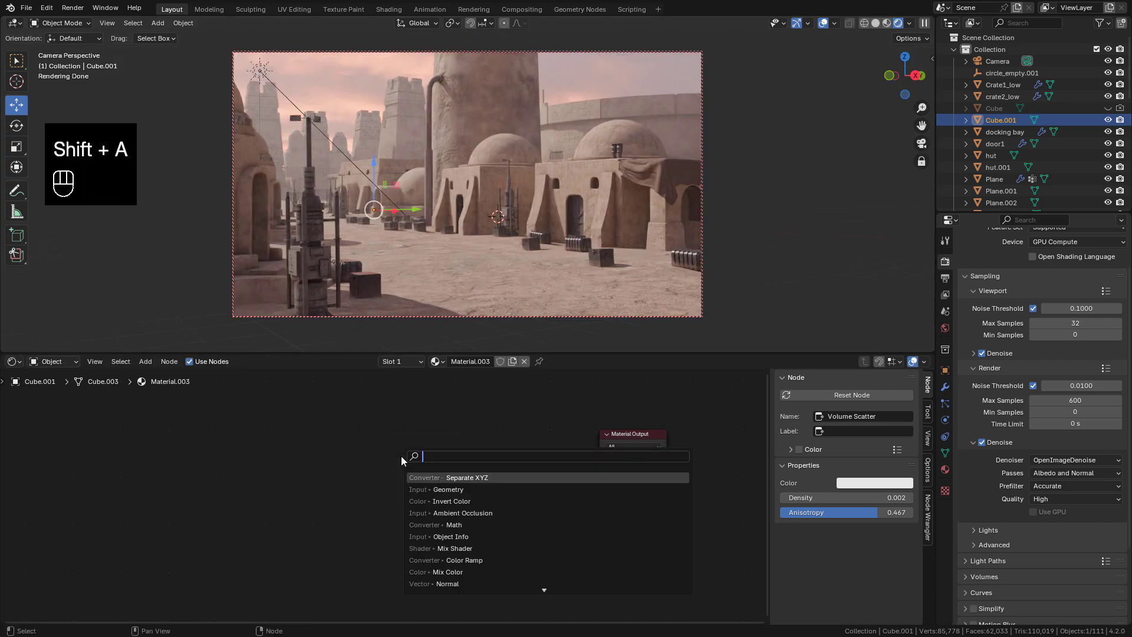
pyautogui.write('gr')
pyautogui.click(452, 477)
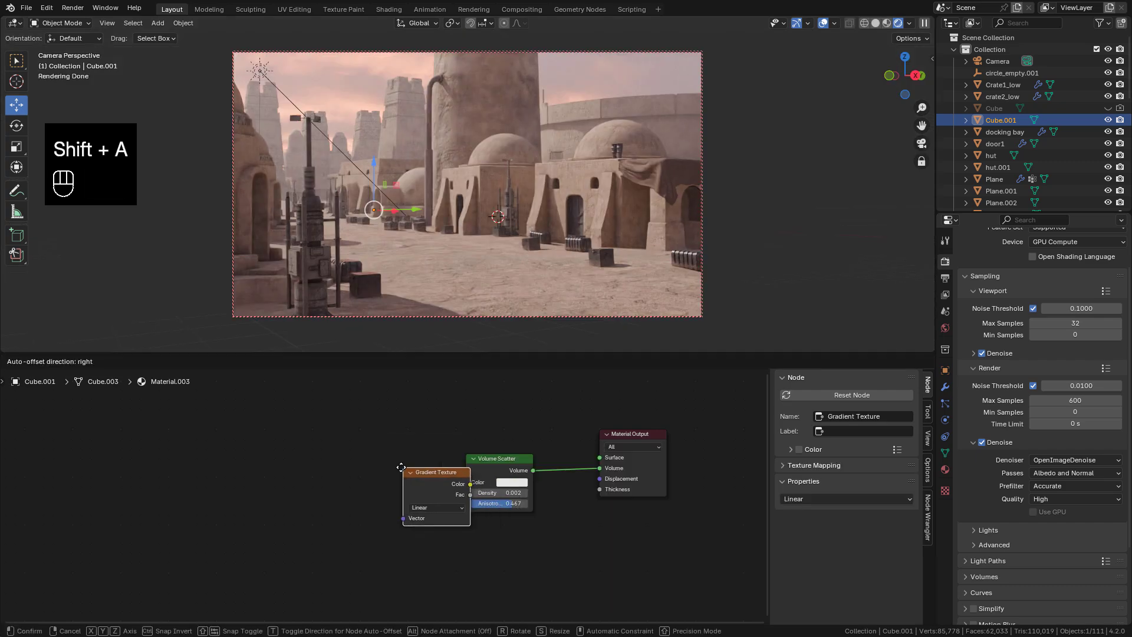
pyautogui.moveTo(458, 485); pyautogui.dragTo(463, 483)
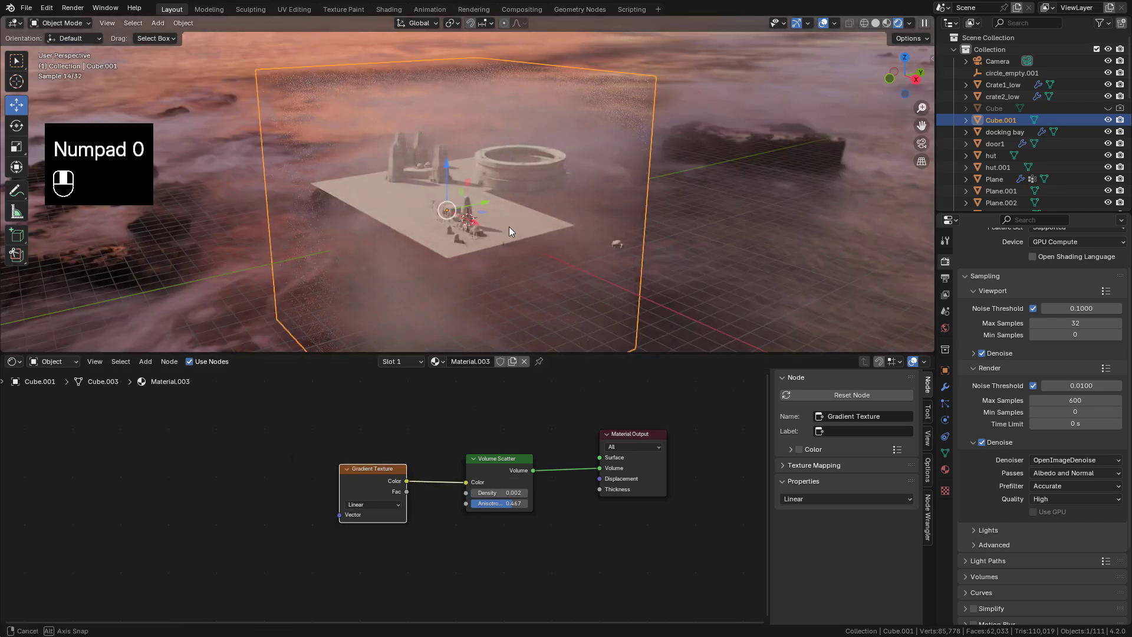
# Step: Insert a Color Ramp between the Gradient Texture and Volume Scatter, with its black stop at position 0.355
pyautogui.moveTo(509, 227); pyautogui.dragTo(447, 422, button='middle')
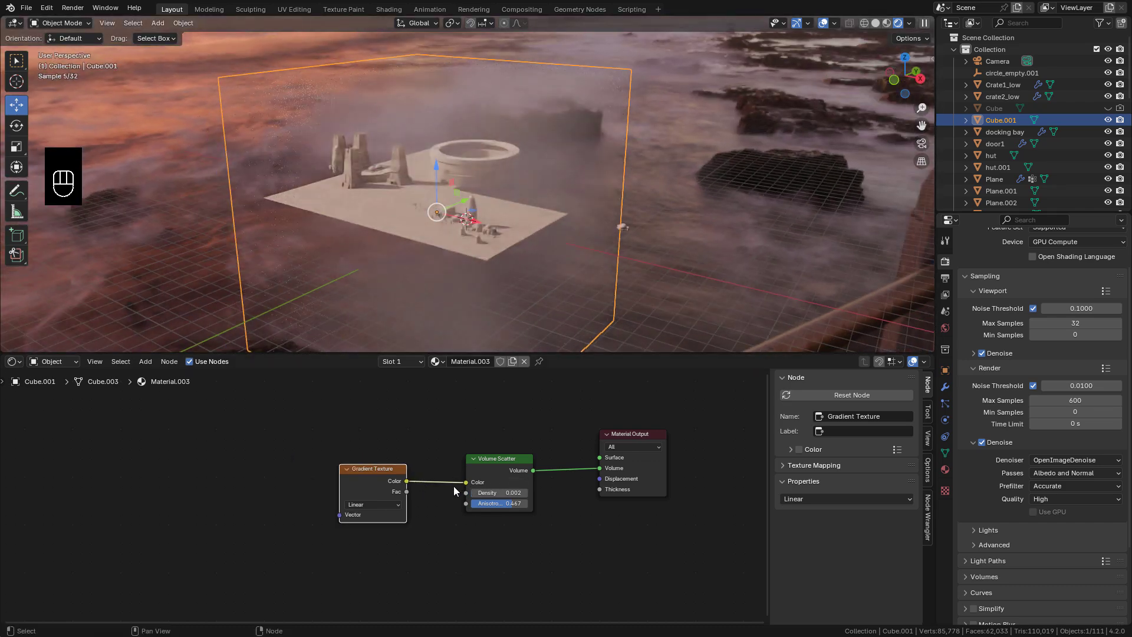
pyautogui.moveTo(365, 472); pyautogui.dragTo(264, 471)
pyautogui.hotkey('shift', 'a')
pyautogui.write('col')
pyautogui.press('Down')
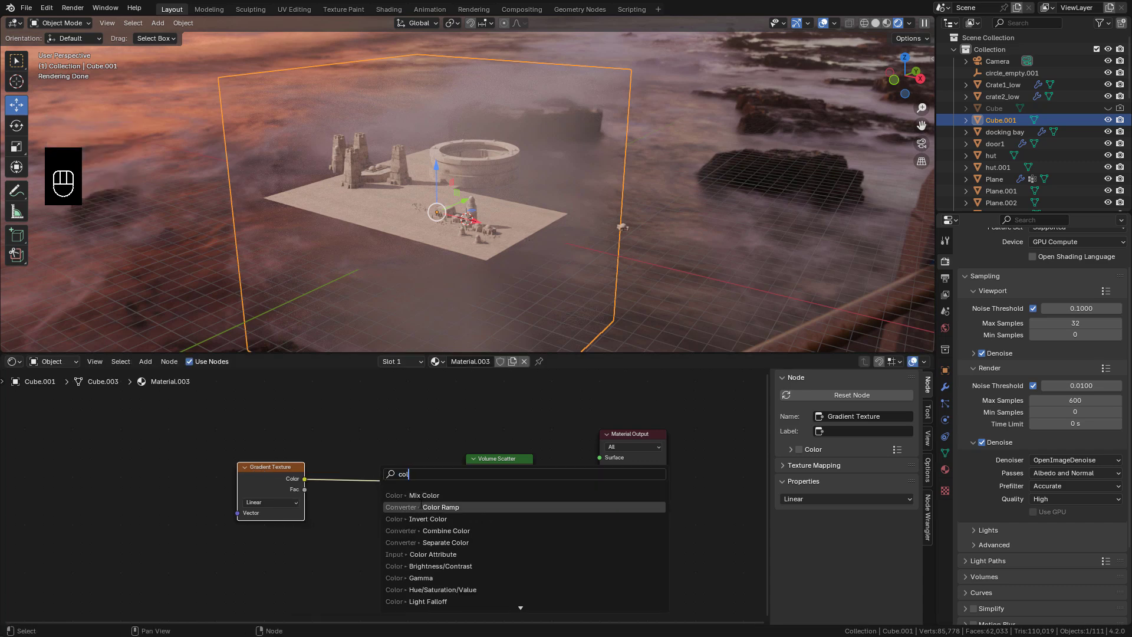
pyautogui.press('Return')
pyautogui.moveTo(340, 501); pyautogui.dragTo(378, 508)
# Step: Add Texture Coordinate and Mapping nodes in front of the haze material's Gradient Texture
pyautogui.click(295, 468)
pyautogui.hotkey('ctrl', 't')
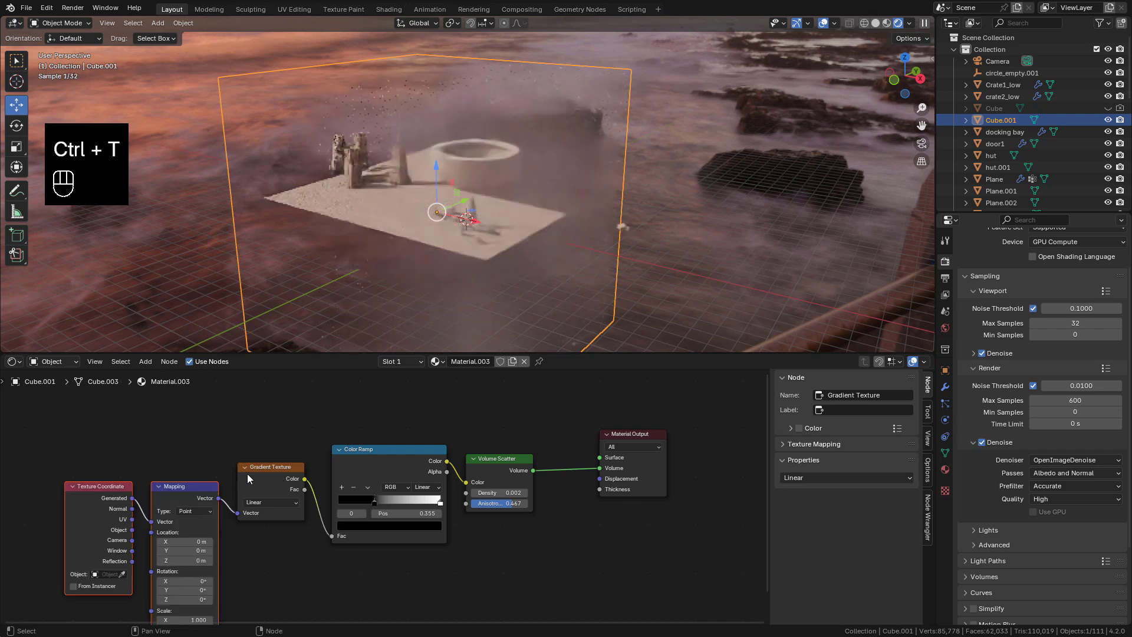
pyautogui.moveTo(163, 461); pyautogui.dragTo(143, 436)
# Step: Set the haze material's Mapping to a Y rotation of -90° and an X location of 1.2 m
pyautogui.moveTo(200, 454); pyautogui.dragTo(401, 464, button='middle')
pyautogui.moveTo(381, 526); pyautogui.dragTo(371, 483, button='middle')
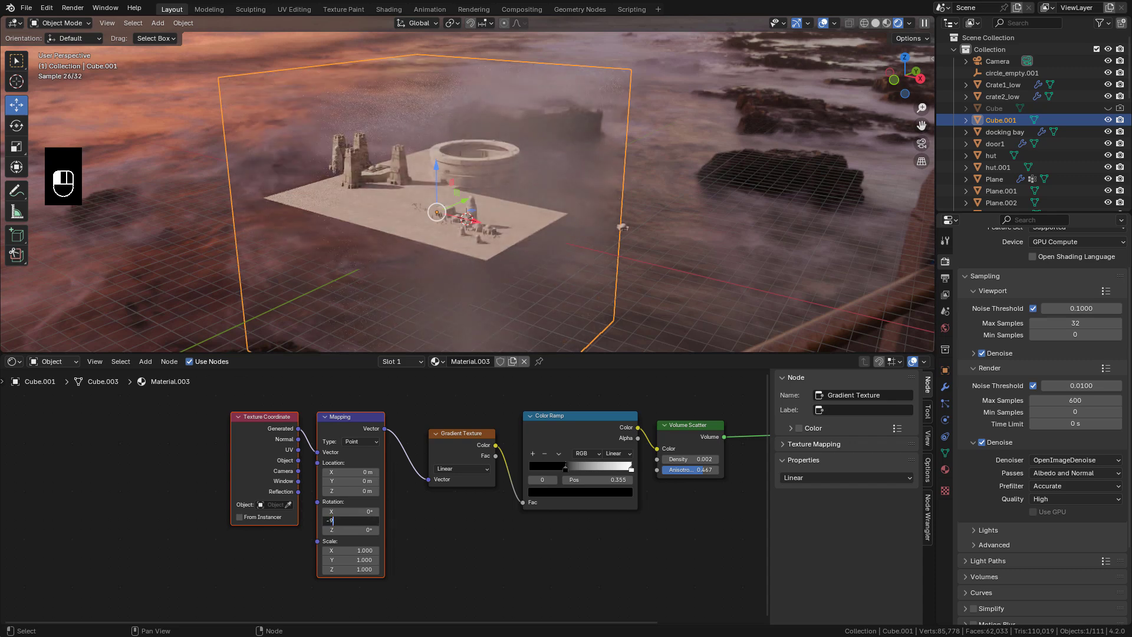
pyautogui.press('Return')
pyautogui.moveTo(353, 473); pyautogui.dragTo(394, 473)
# Step: Raise the duplicate haze cube 24.497 m along Z and increase its Volume Scatter density to about 0.01
pyautogui.scroll(-3, 446, 200)
pyautogui.moveTo(447, 173); pyautogui.dragTo(449, 150)
pyautogui.moveTo(540, 221); pyautogui.dragTo(516, 197, button='middle')
pyautogui.scroll(2, 515, 197)
pyautogui.moveTo(700, 461); pyautogui.dragTo(582, 463, button='middle')
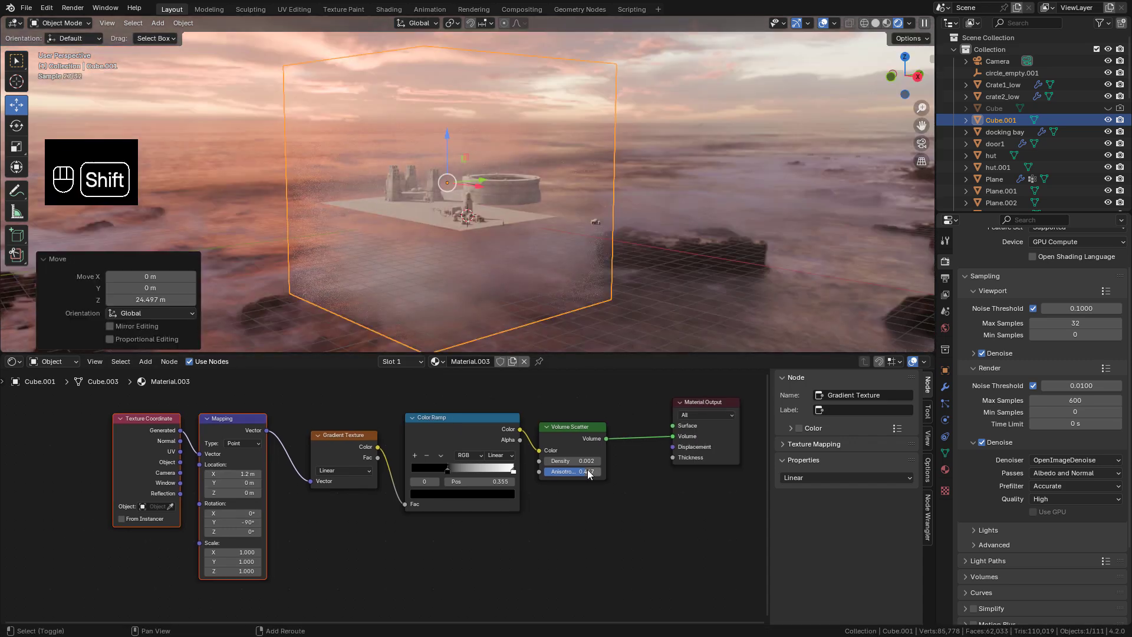
pyautogui.keyDown('shift'); pyautogui.moveTo(582, 461); pyautogui.dragTo(588, 461); pyautogui.keyUp('shift')
# Step: Move the Texture Coordinate node away from the Mapping node and add a Noise Texture below it
pyautogui.scroll(-3, 581, 462)
pyautogui.moveTo(581, 461); pyautogui.dragTo(730, 454, button='middle')
pyautogui.moveTo(387, 423); pyautogui.dragTo(207, 420)
pyautogui.hotkey('shift', 'a')
pyautogui.write('no')
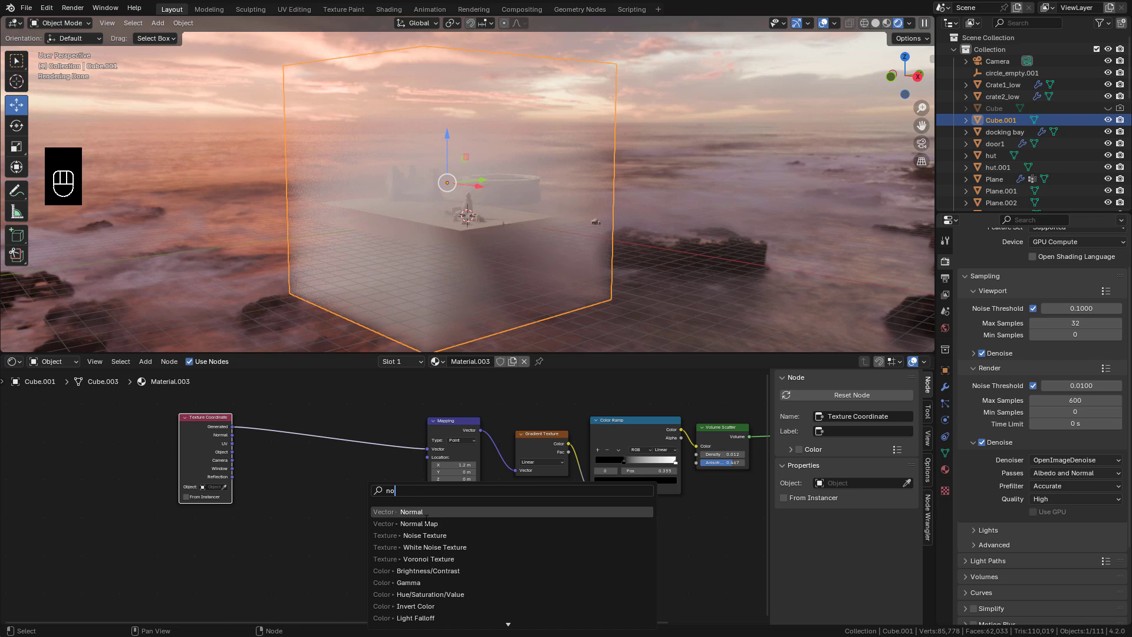
pyautogui.click(415, 533)
pyautogui.click(253, 525)
# Step: Insert a Mix Color node between Texture Coordinate and Mapping, and connect the Noise Texture's Fac to its B input
pyautogui.hotkey('shift', 'a')
pyautogui.click(342, 462)
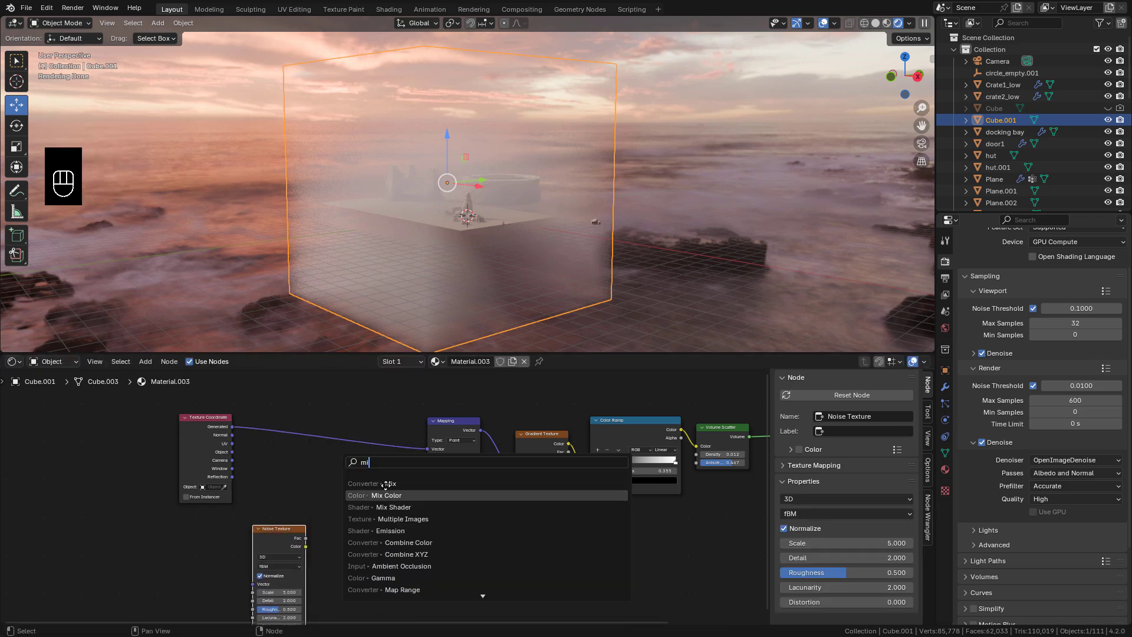
pyautogui.click(389, 484)
pyautogui.click(348, 489)
pyautogui.moveTo(304, 539); pyautogui.dragTo(348, 510)
# Step: Set the haze Noise Texture's detail to 15 and its scale to 7.7
pyautogui.moveTo(286, 529); pyautogui.dragTo(218, 539)
pyautogui.moveTo(218, 539); pyautogui.dragTo(329, 479, button='middle')
pyautogui.moveTo(335, 542); pyautogui.dragTo(321, 541)
pyautogui.moveTo(322, 552); pyautogui.dragTo(320, 567, button='middle')
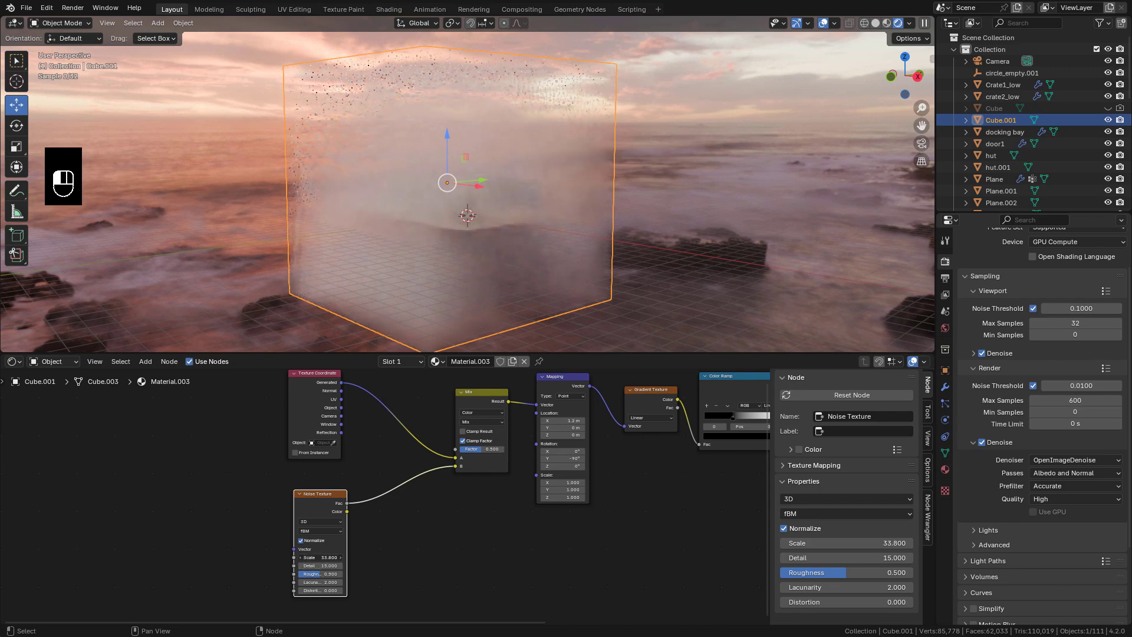
# Step: Insert a Color Ramp between the Noise Texture and the Mix node's B input, and view the scene through the camera
pyautogui.hotkey('shift', 'a')
pyautogui.click(230, 474)
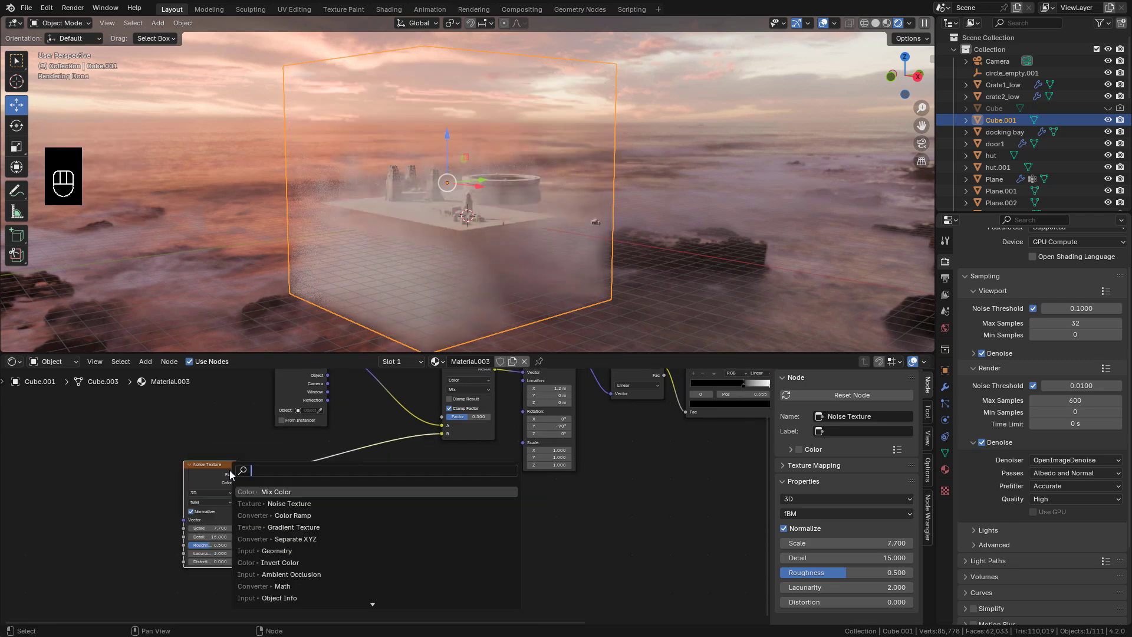
pyautogui.write('col')
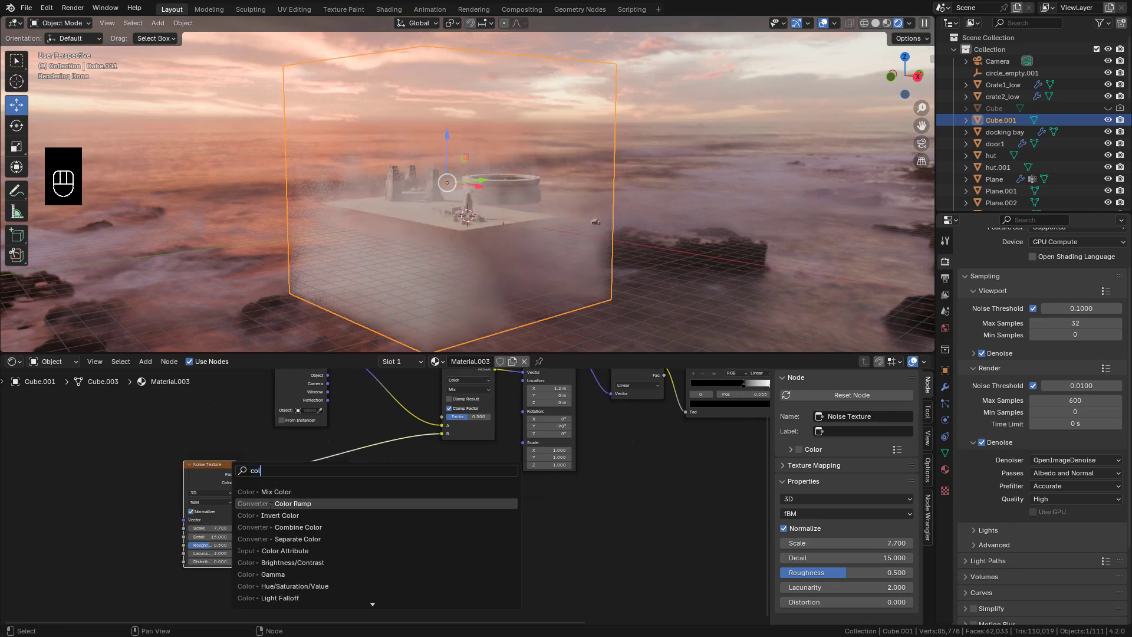
pyautogui.click(263, 503)
pyautogui.click(296, 449)
pyautogui.press('KP_0')
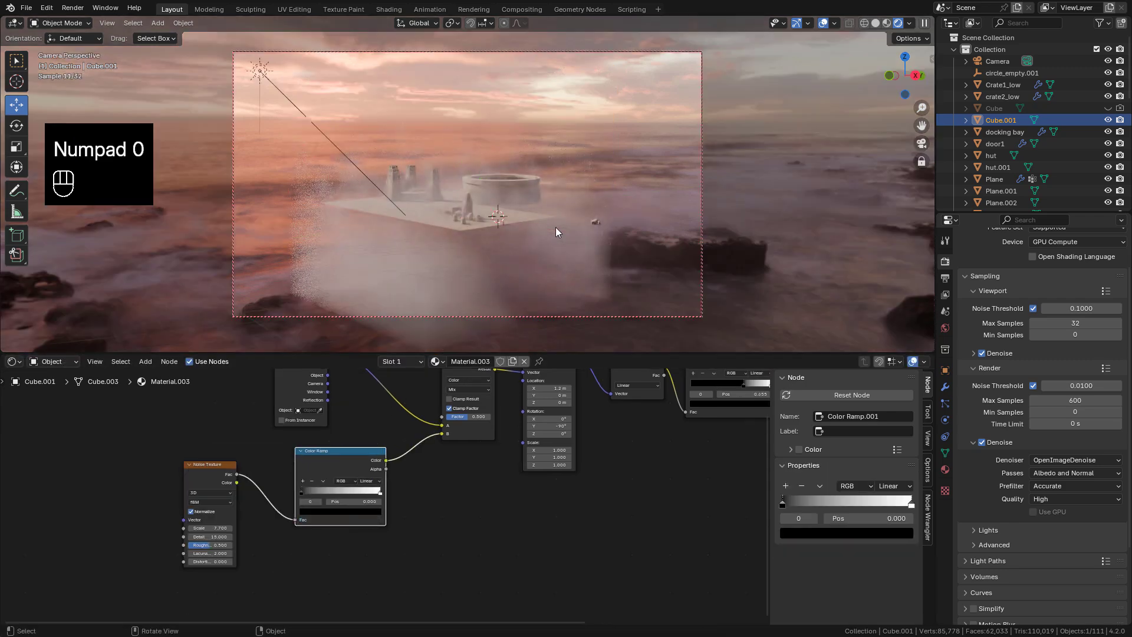
# Step: Fine-tune the noise Color Ramp's stops and the noise scale, and raise the Volume Scatter density to 0.022
pyautogui.moveTo(380, 493)
pyautogui.mouseDown()
pyautogui.moveTo(330, 493)
pyautogui.moveTo(360, 497)
pyautogui.mouseUp()
pyautogui.moveTo(210, 528); pyautogui.dragTo(269, 528)
pyautogui.moveTo(599, 453); pyautogui.dragTo(500, 484, button='middle')
pyautogui.keyDown('shift'); pyautogui.moveTo(718, 409); pyautogui.dragTo(723, 409); pyautogui.keyUp('shift')
pyautogui.moveTo(259, 524); pyautogui.dragTo(385, 497, button='middle')
pyautogui.moveTo(385, 497); pyautogui.dragTo(306, 495)
pyautogui.moveTo(236, 532); pyautogui.dragTo(403, 532)
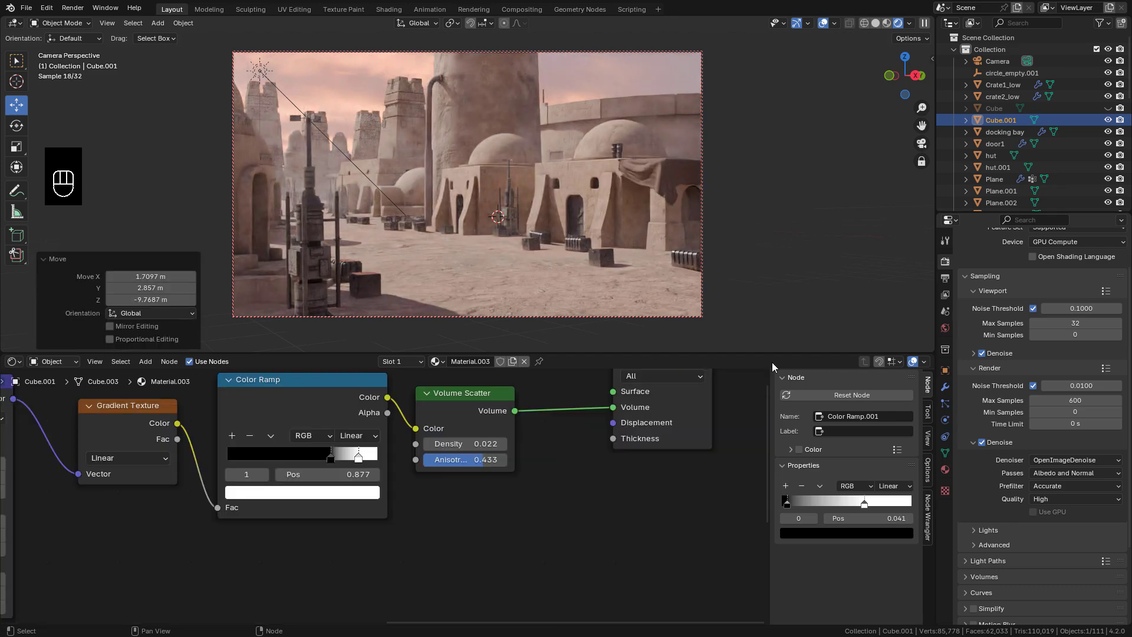
# Step: Show the original haze cube again and enable the troopers and characters collections
pyautogui.click(1108, 108)
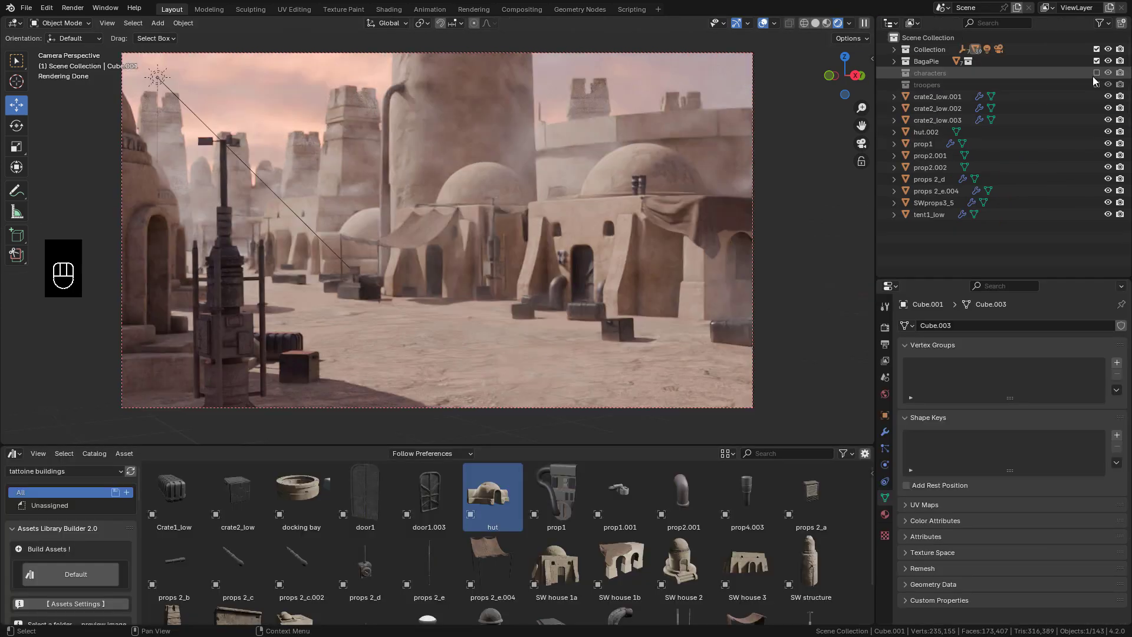
pyautogui.click(1096, 84)
pyautogui.click(1096, 72)
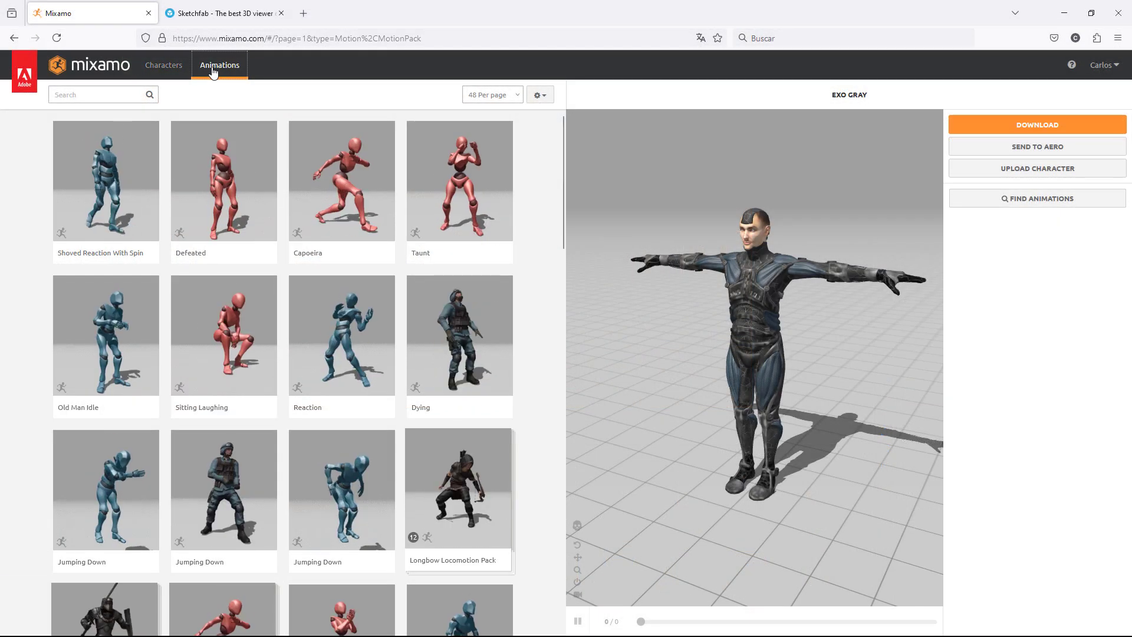
# Step: Switch to the browser and look through Mixamo's animations and Sketchfab's downloadable storm trooper models
pyautogui.click(237, 186)
pyautogui.click(106, 179)
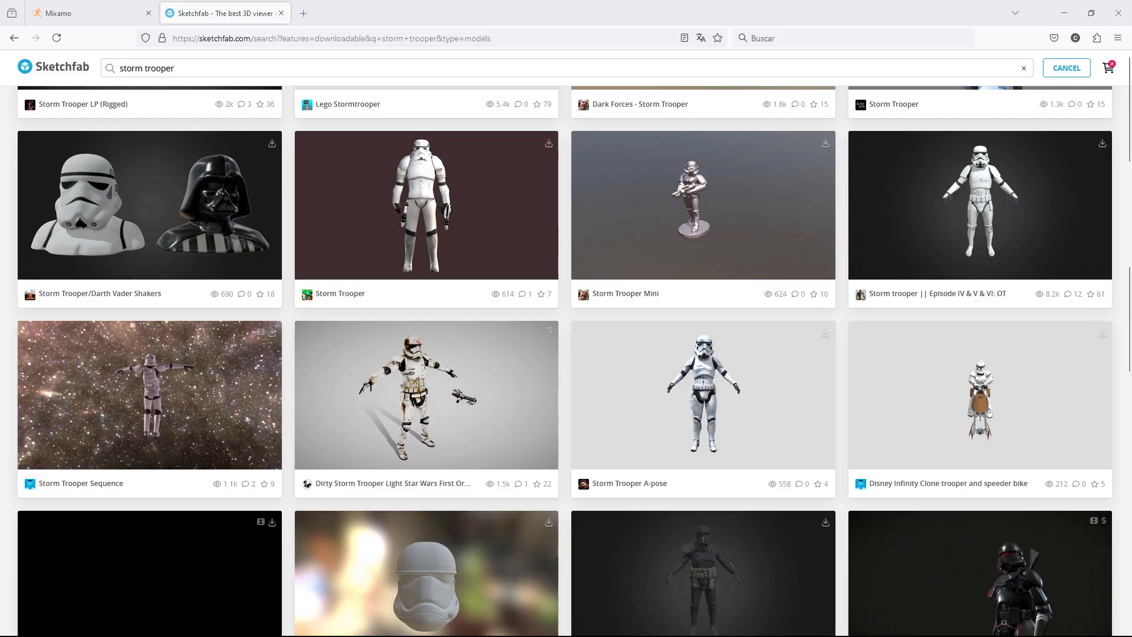
pyautogui.scroll(-5, 840, 232)
pyautogui.scroll(5, 840, 233)
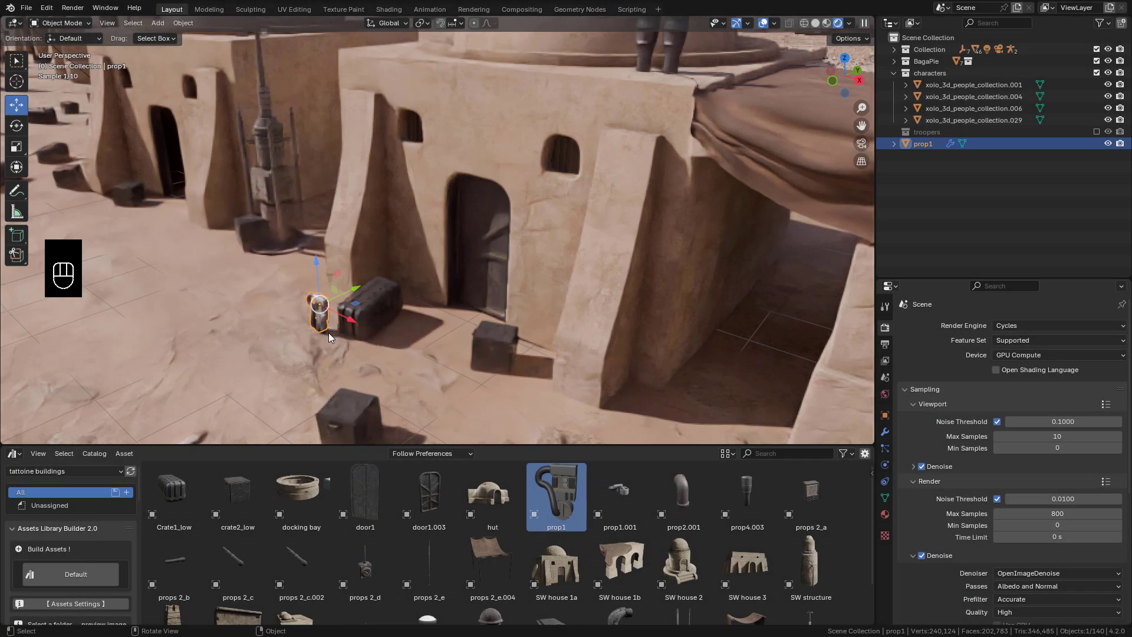
# Step: In Blender, move prop1 up from the ground and fit it to the hut's wall beside the door
pyautogui.moveTo(353, 224); pyautogui.dragTo(459, 201)
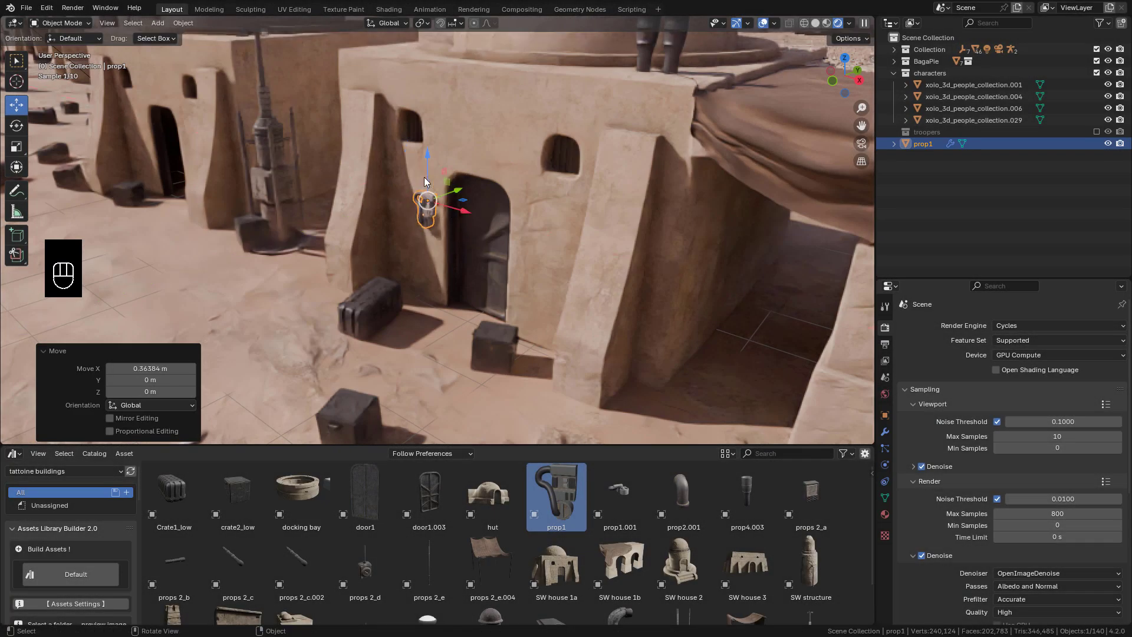
pyautogui.moveTo(422, 168); pyautogui.dragTo(422, 153)
pyautogui.click(519, 176)
pyautogui.click(428, 191)
pyautogui.click(472, 177)
# Step: Place the prop2.001 pipe asset at the hut's wall and put a duplicate on the other side of the door
pyautogui.moveTo(673, 489); pyautogui.dragTo(546, 336)
pyautogui.hotkey('shift', 'd')
pyautogui.rightClick(589, 398)
pyautogui.moveTo(563, 375); pyautogui.dragTo(458, 326)
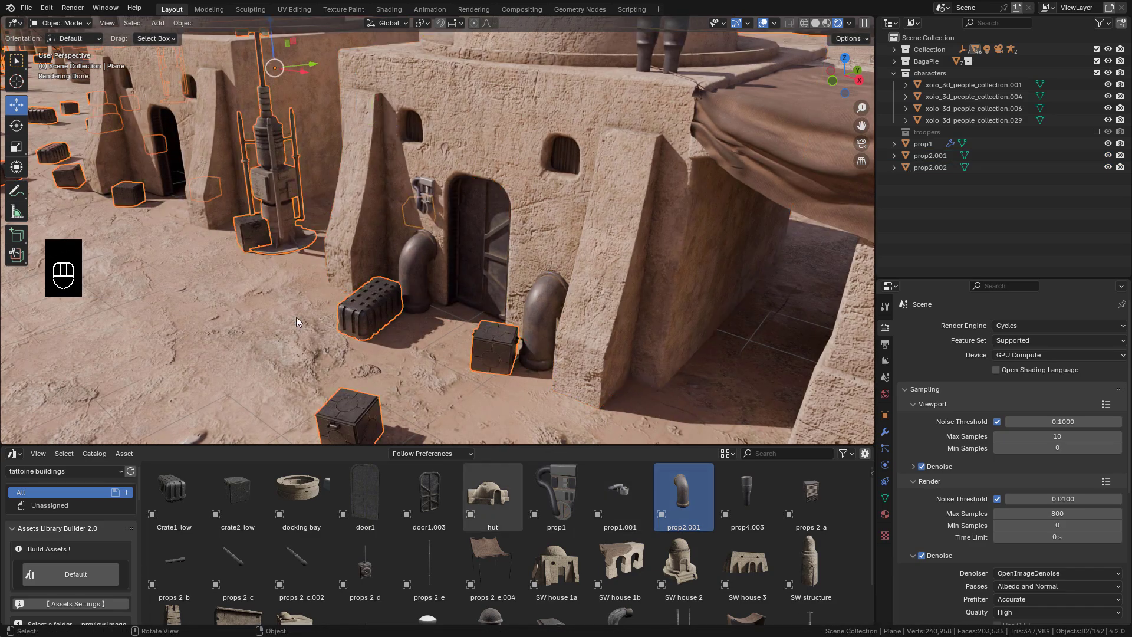